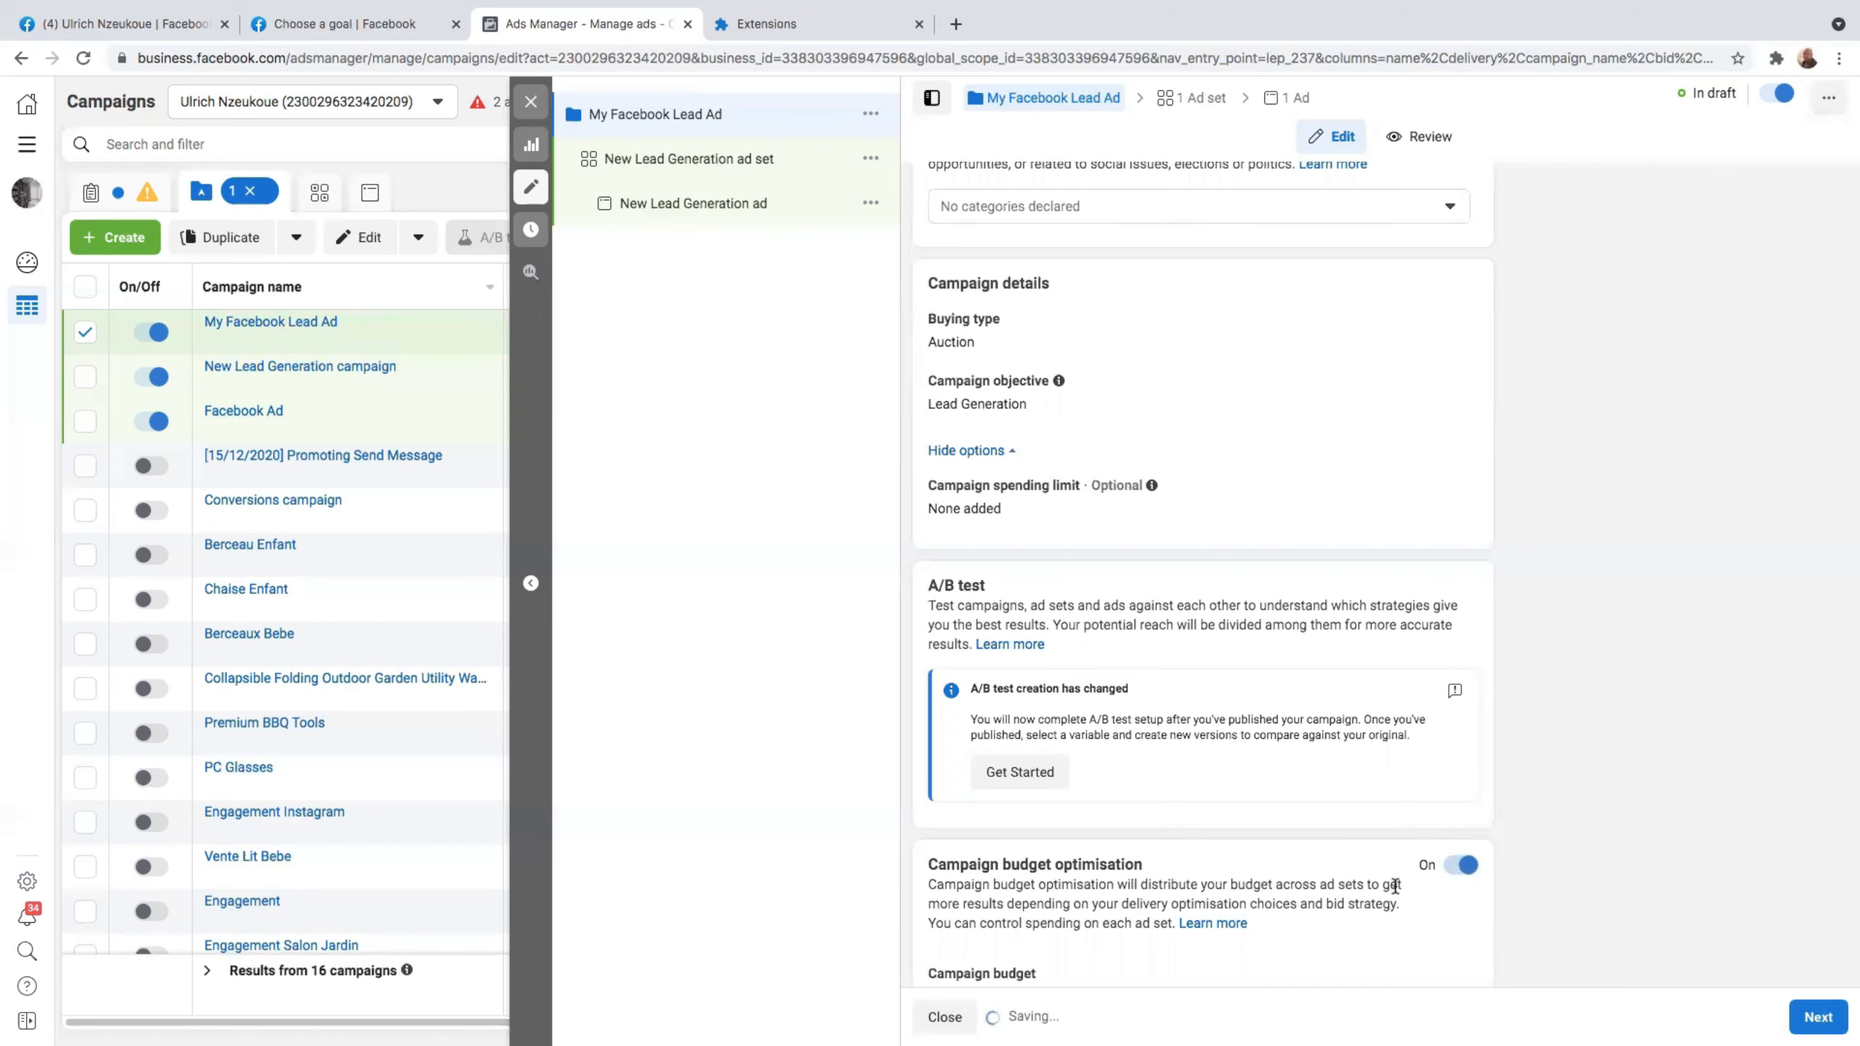
Set the campaign's daily budget to £5.00 under campaign budget optimisation.
scroll(1290, 904, down, 3)
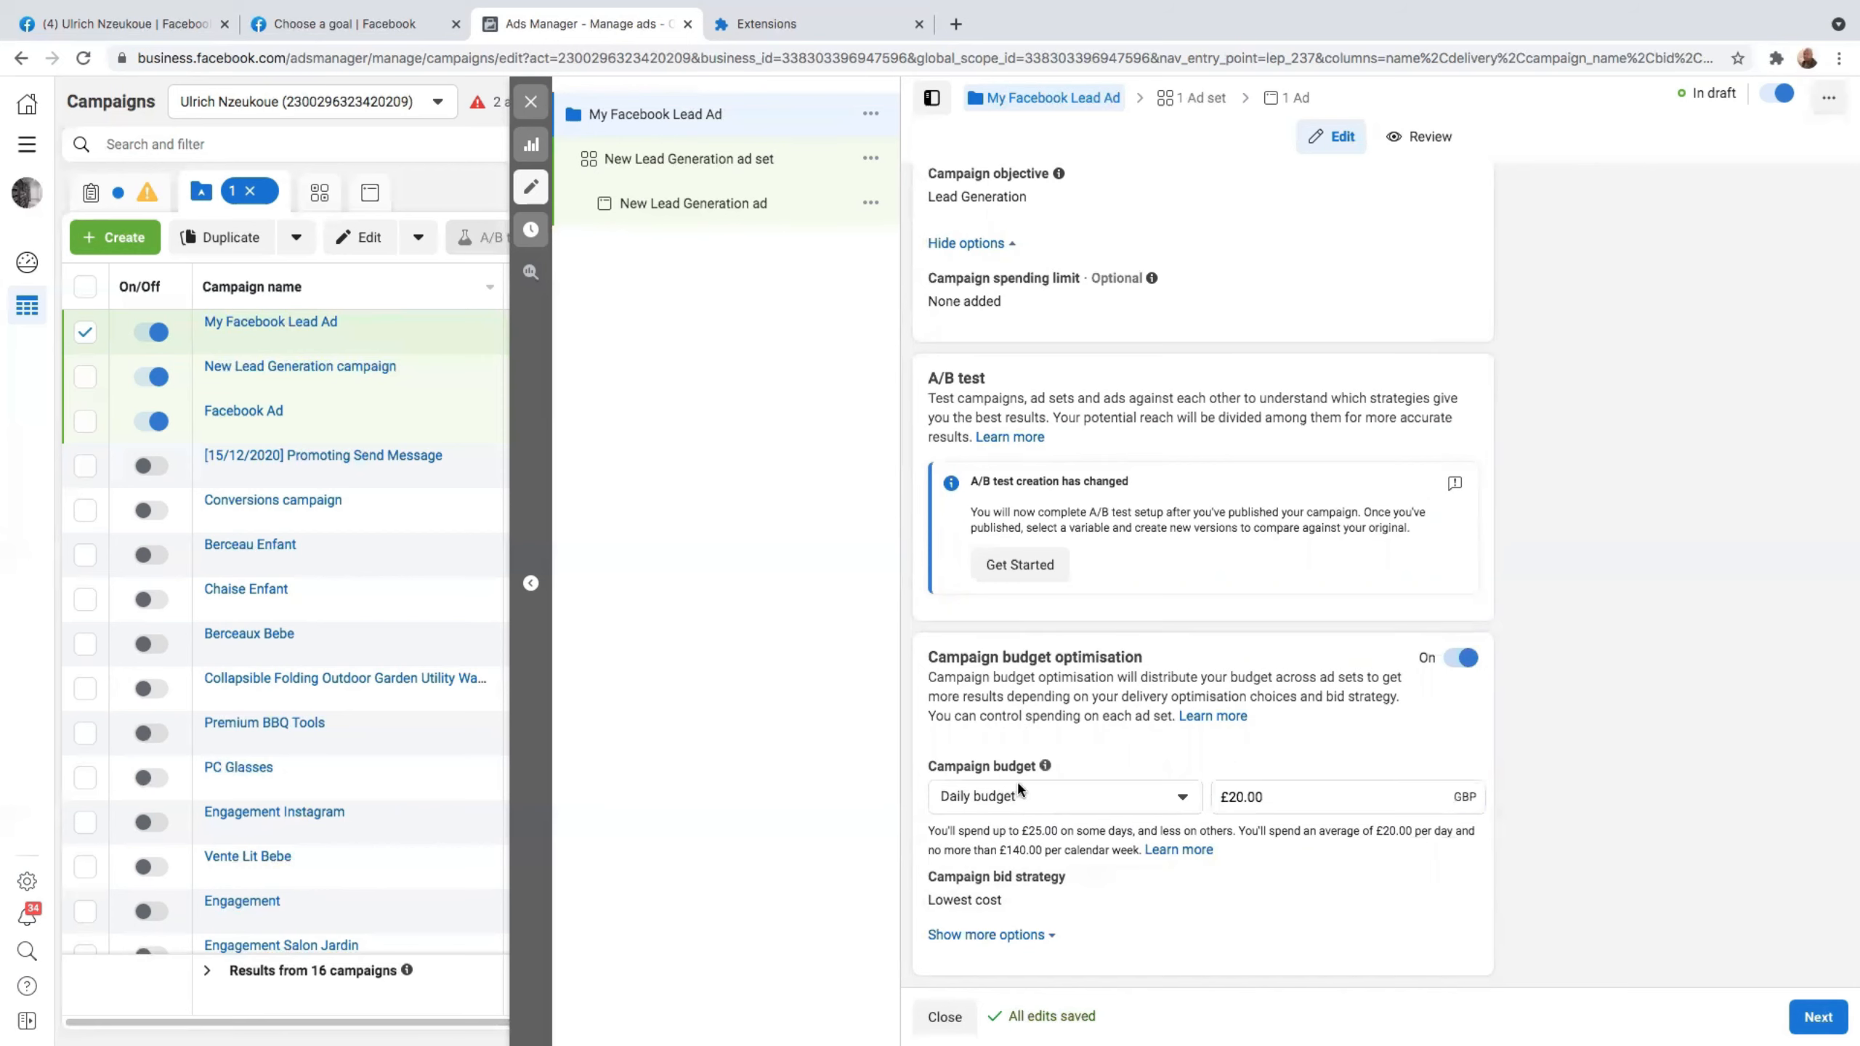
click(1242, 797)
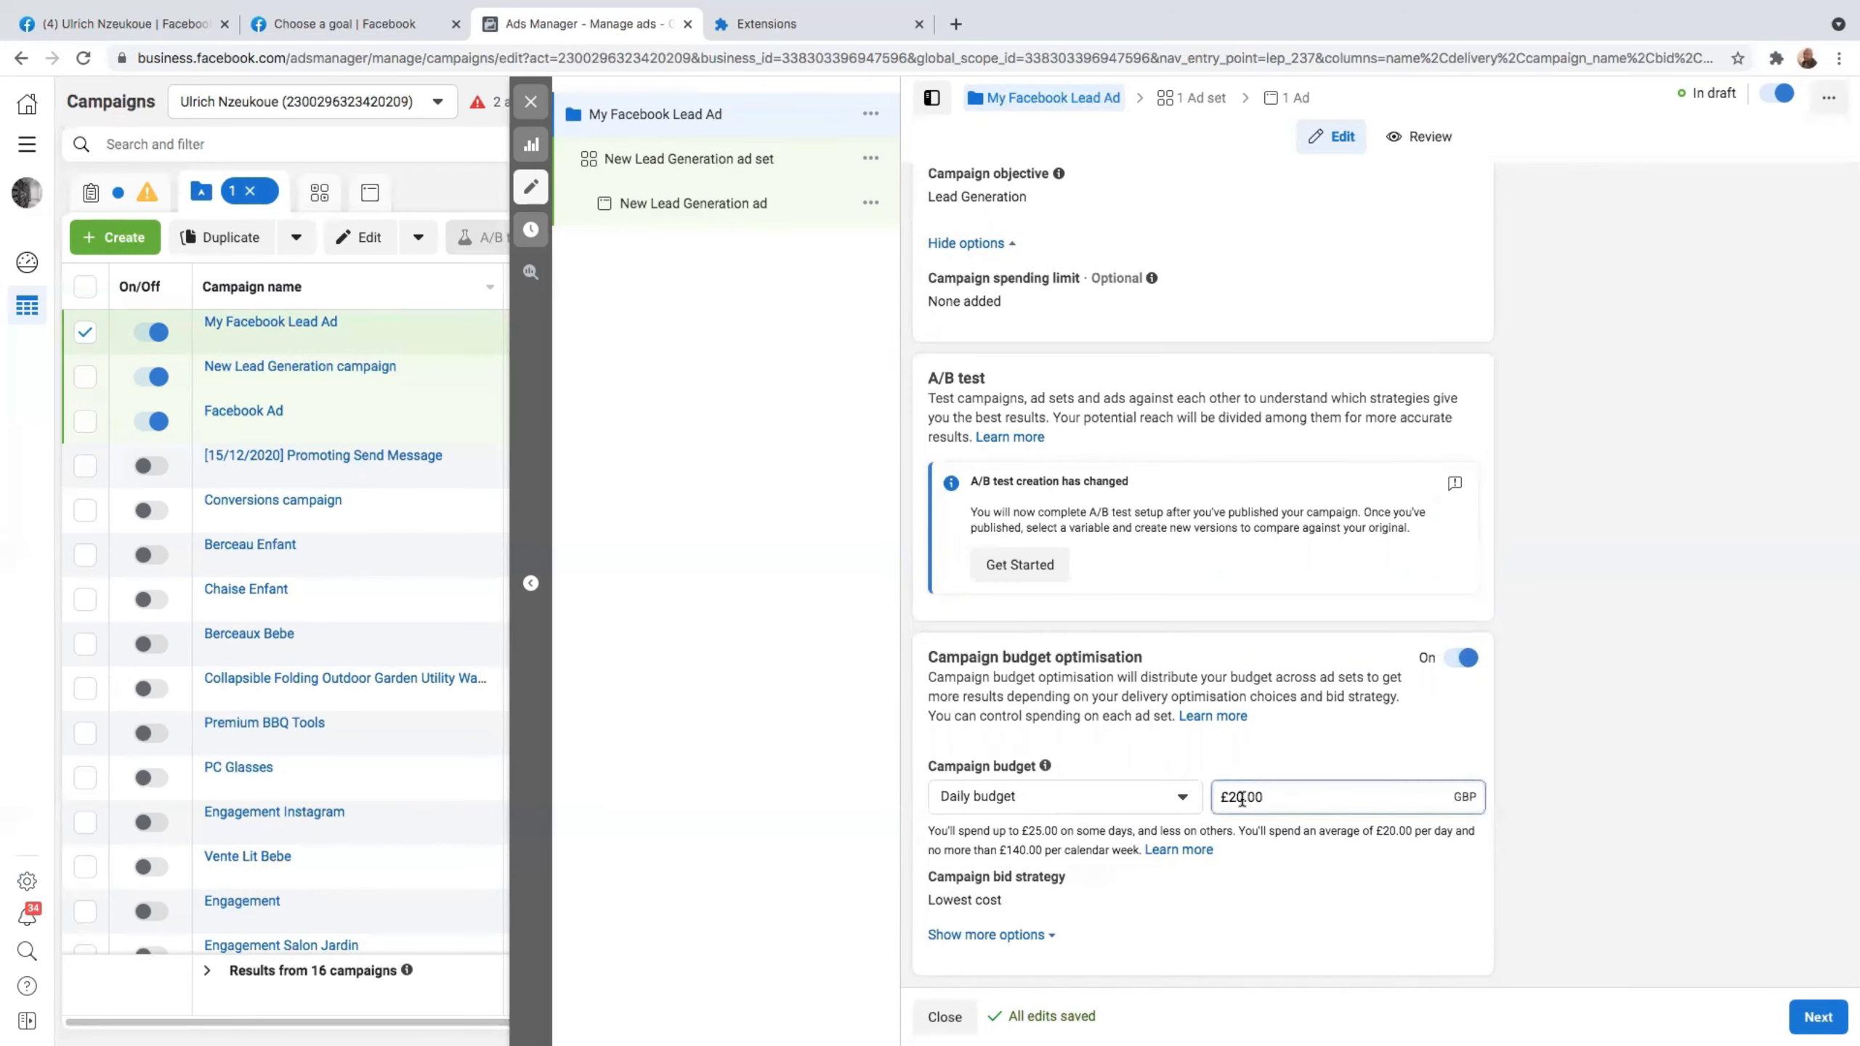
key(BackSpace)
text(5)
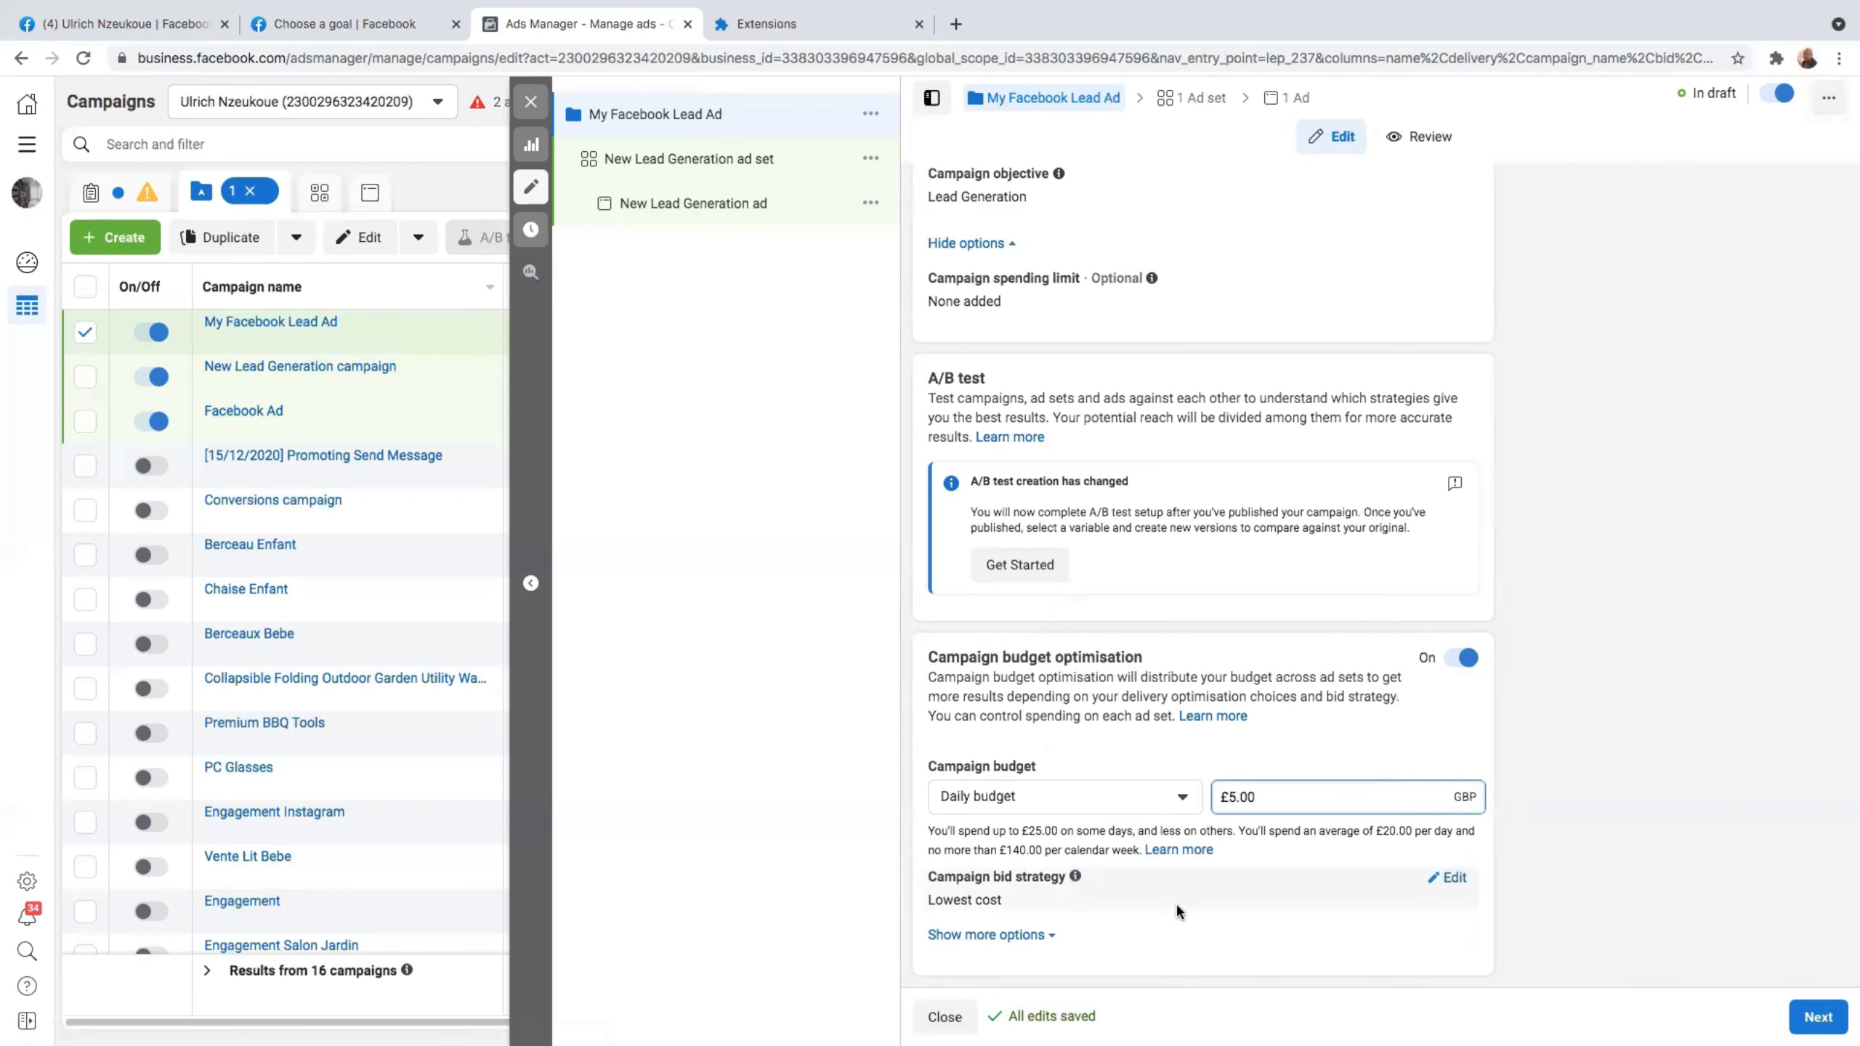
Reveal the campaign's additional budget options, check the ad scheduling setting, and collapse them again.
click(1029, 938)
scroll(1081, 934, down, 1)
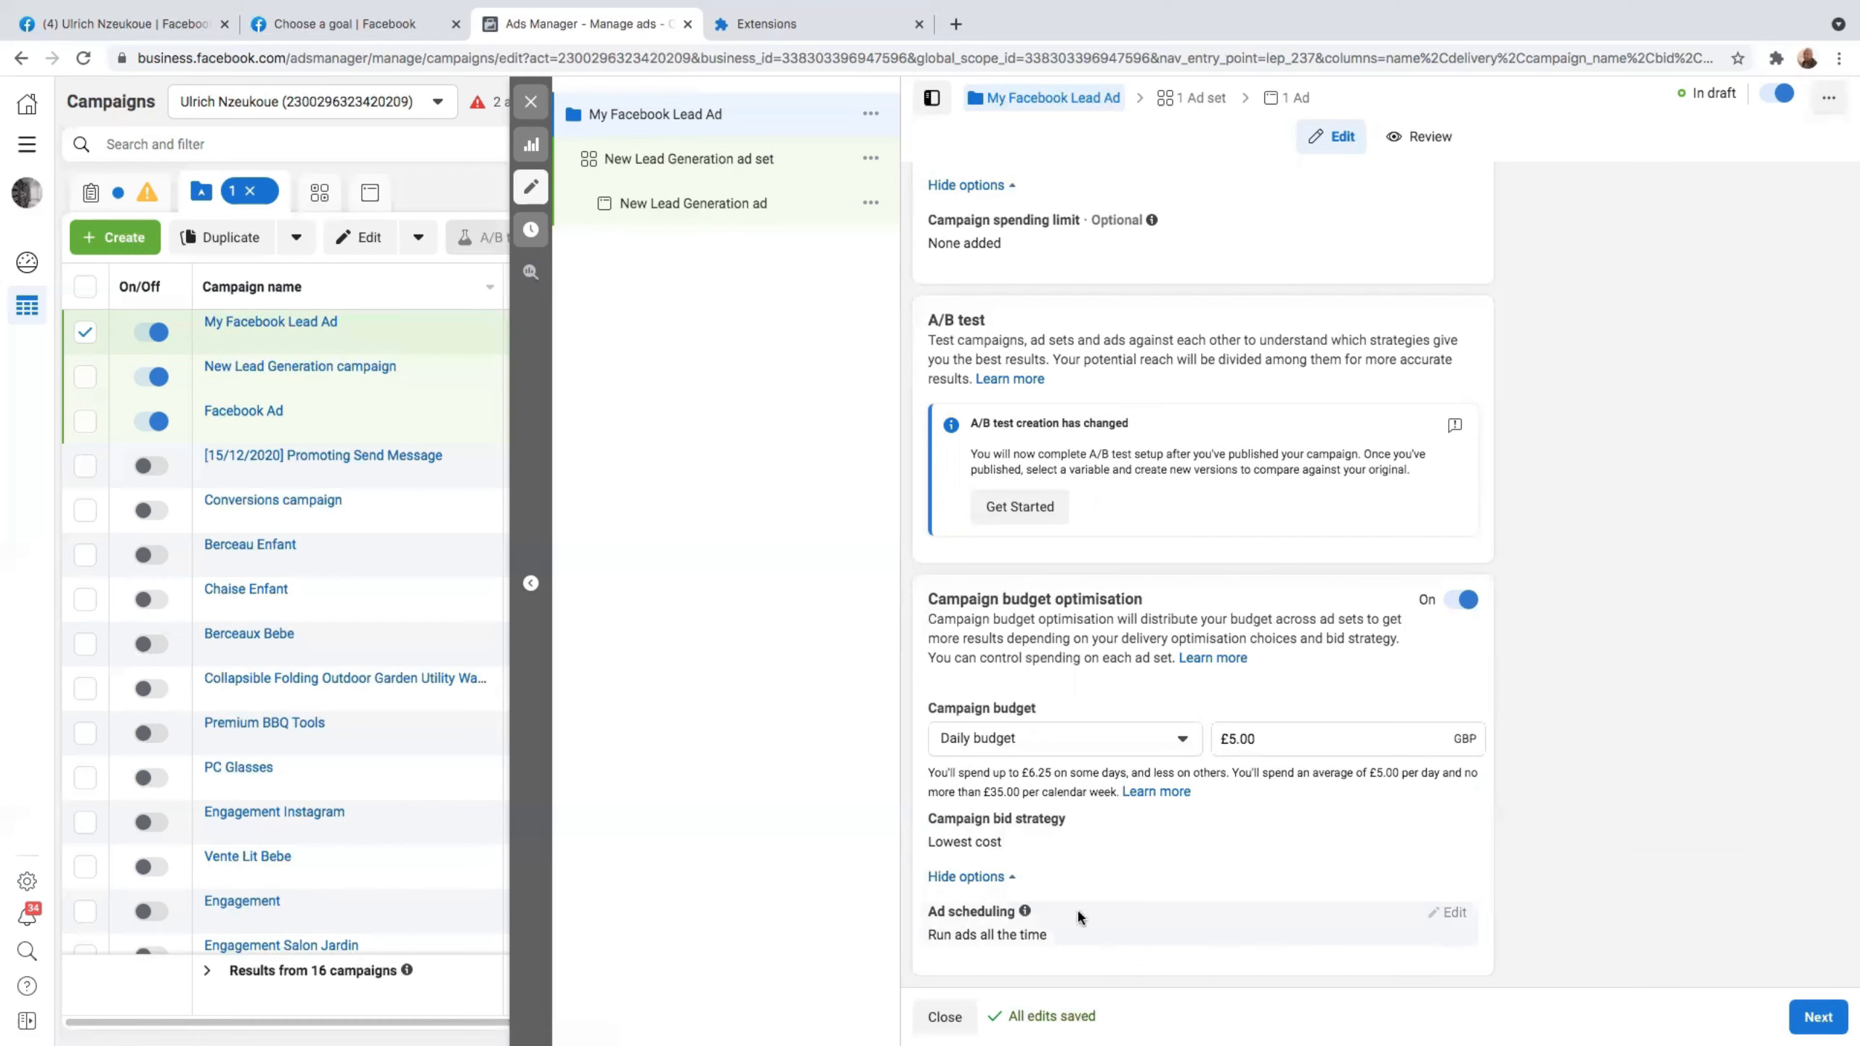
click(1014, 886)
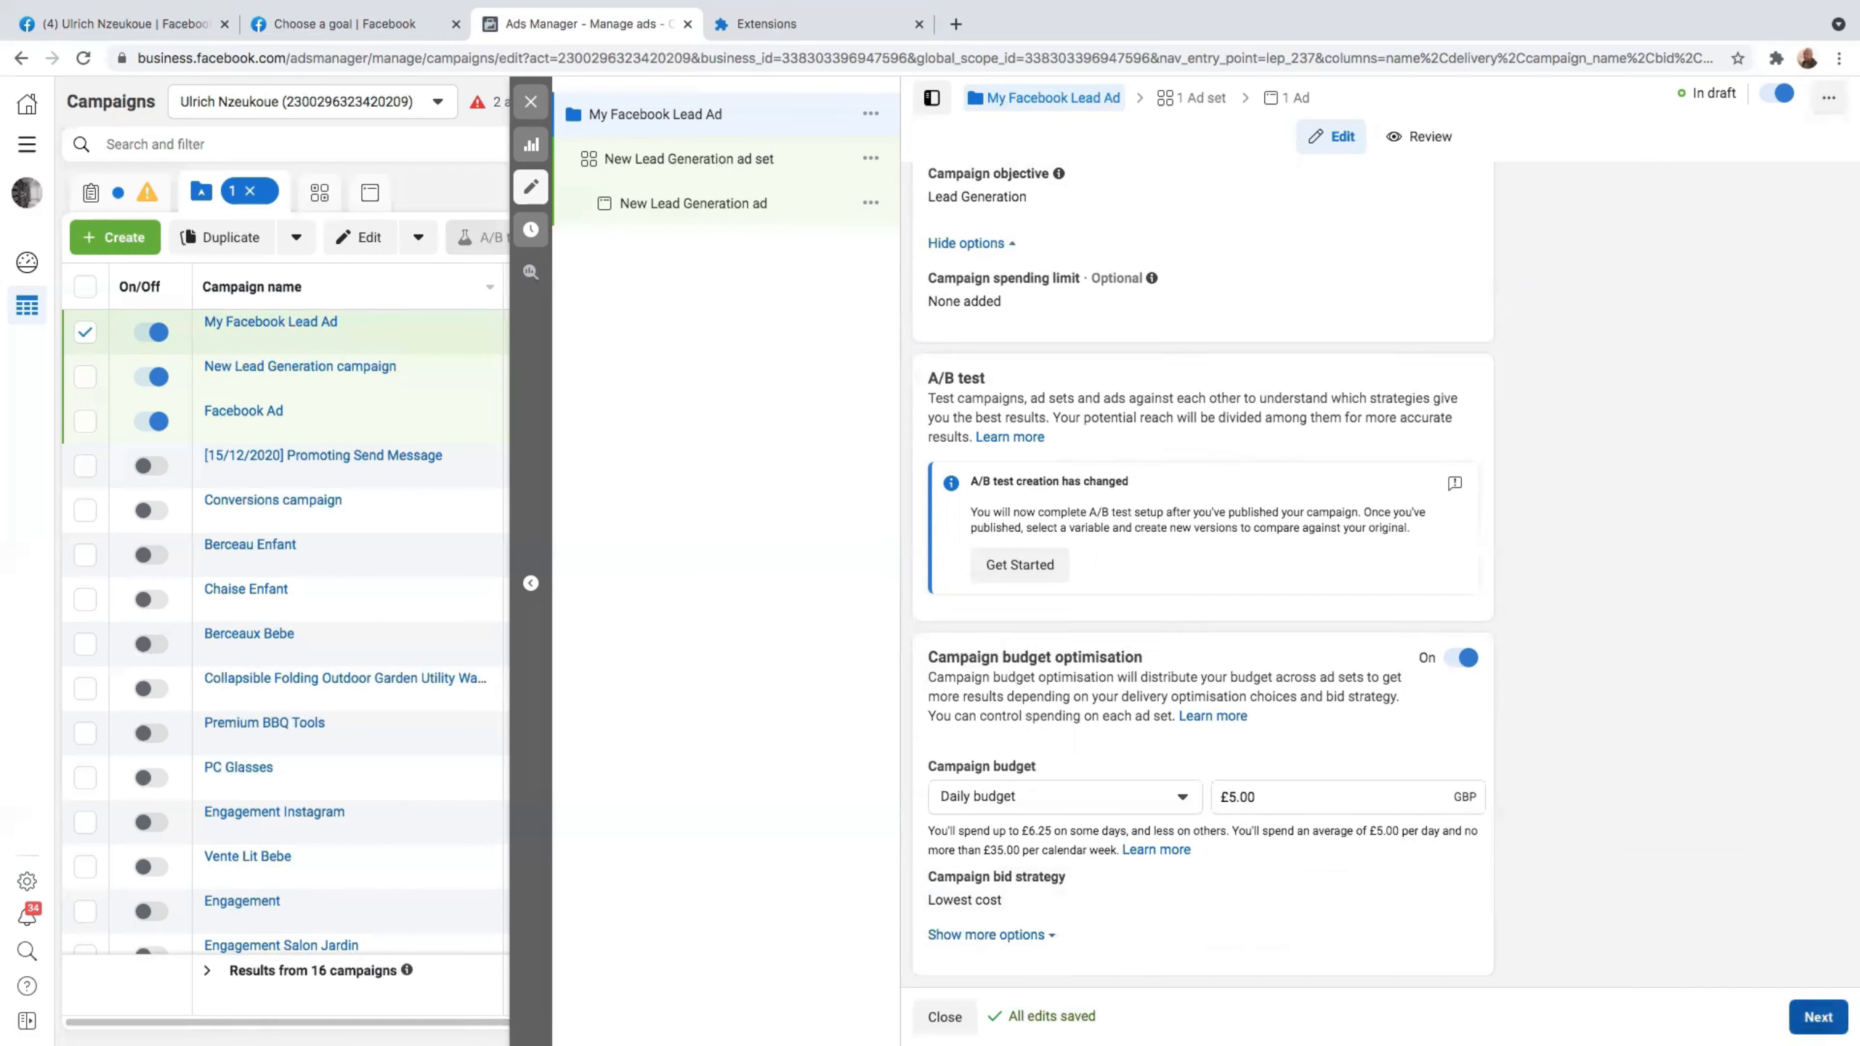
Continue to the ad set level and rename the ad set as My Facebook Lead Ad.
click(1818, 1017)
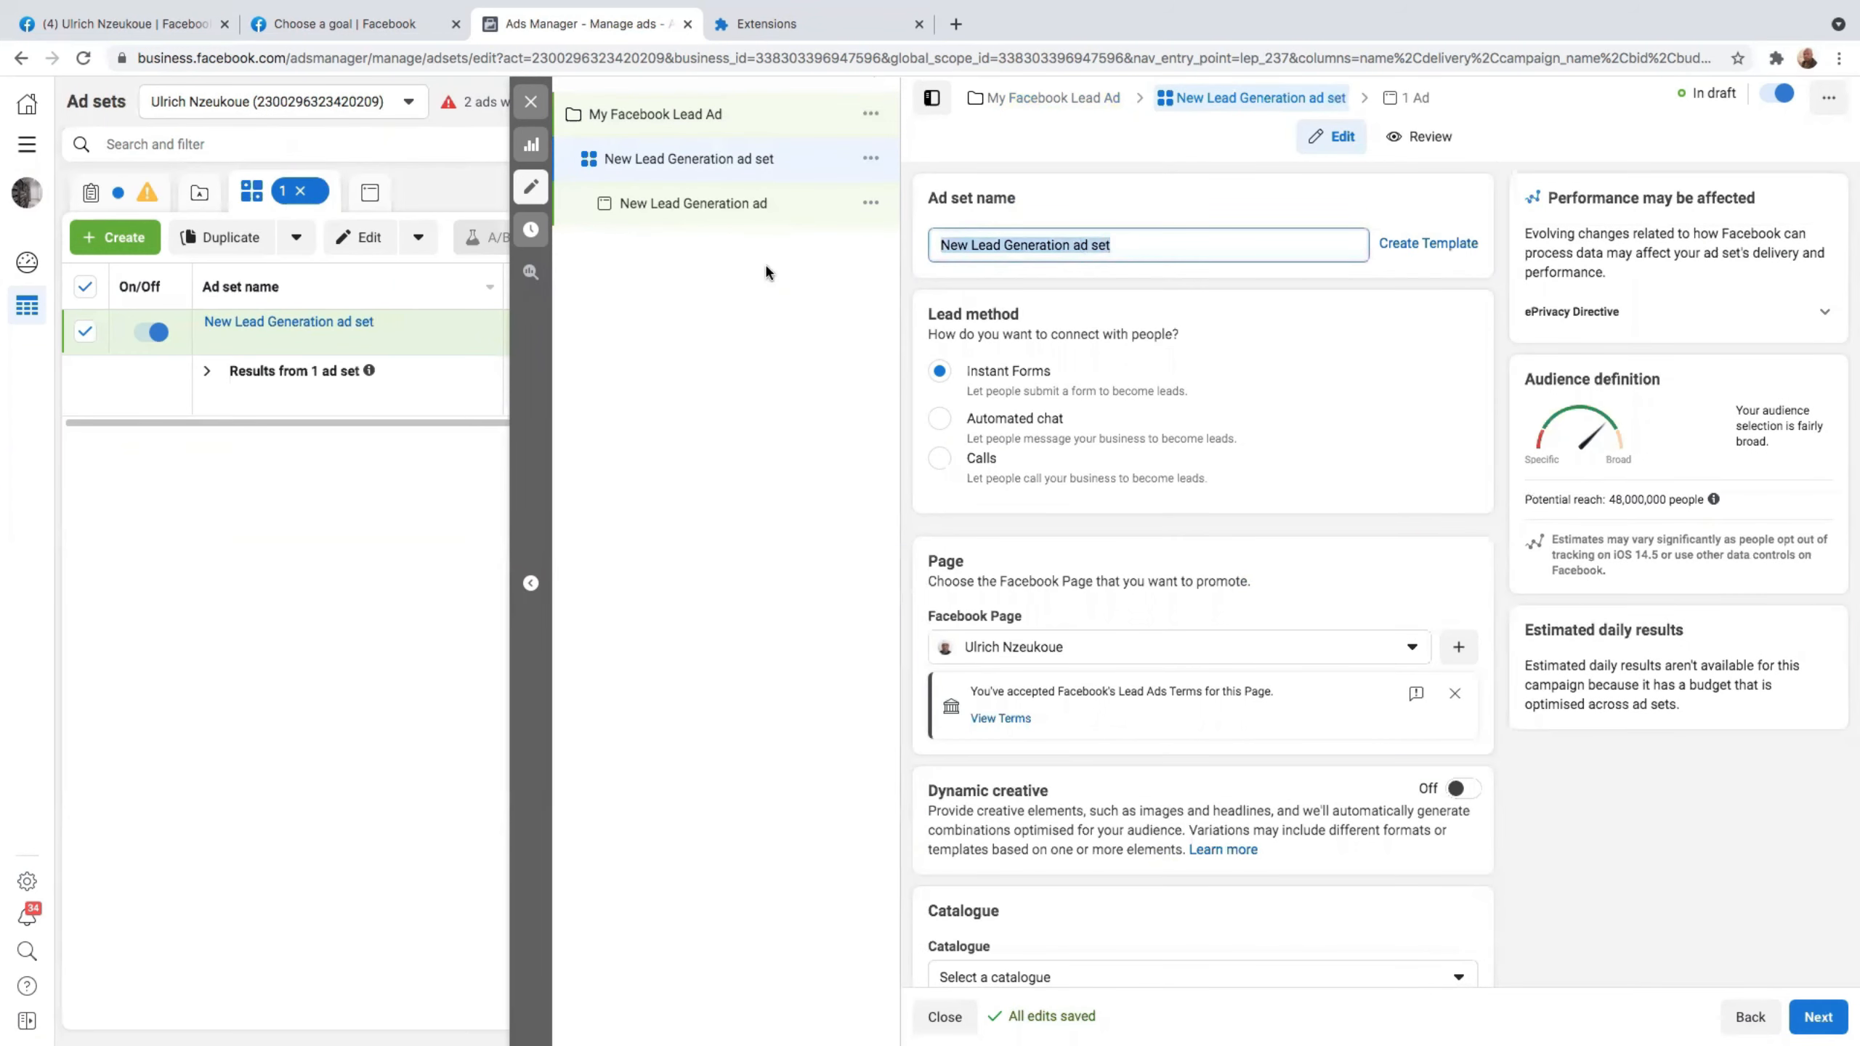
key(BackSpace)
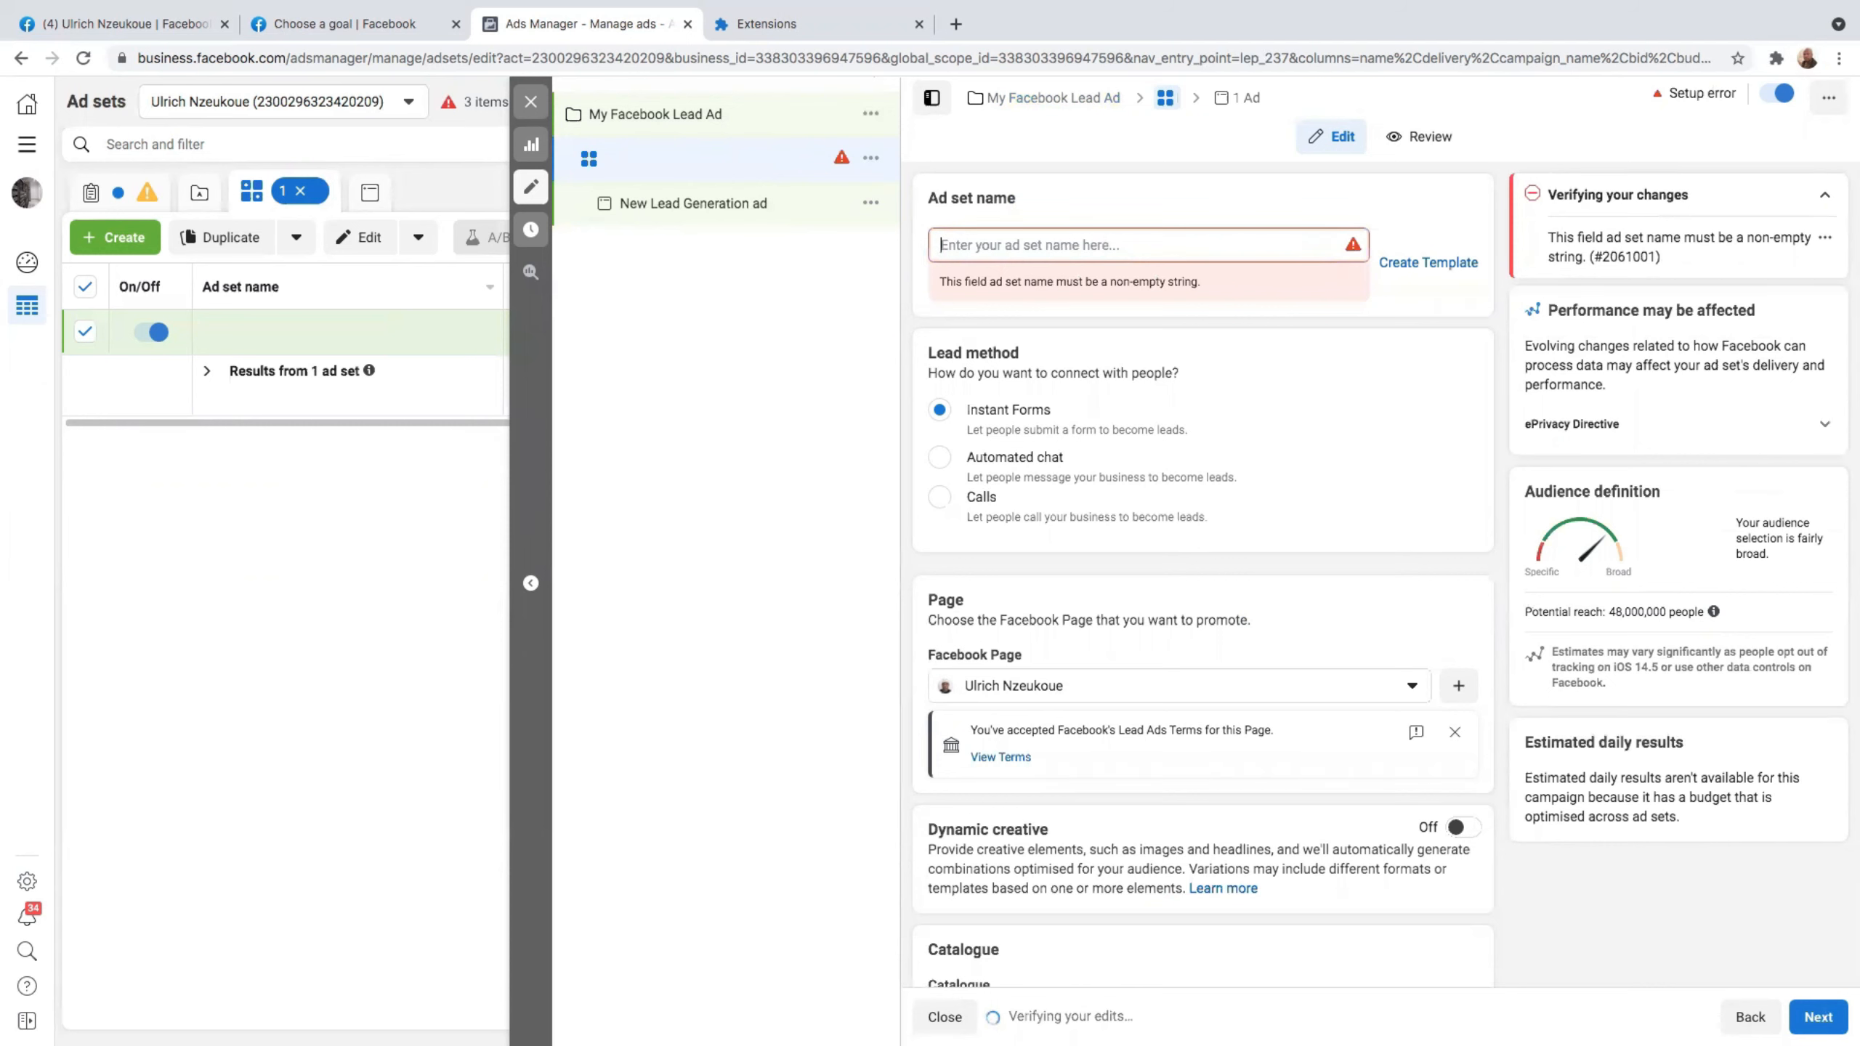
text(My Facebook Lead Ad)
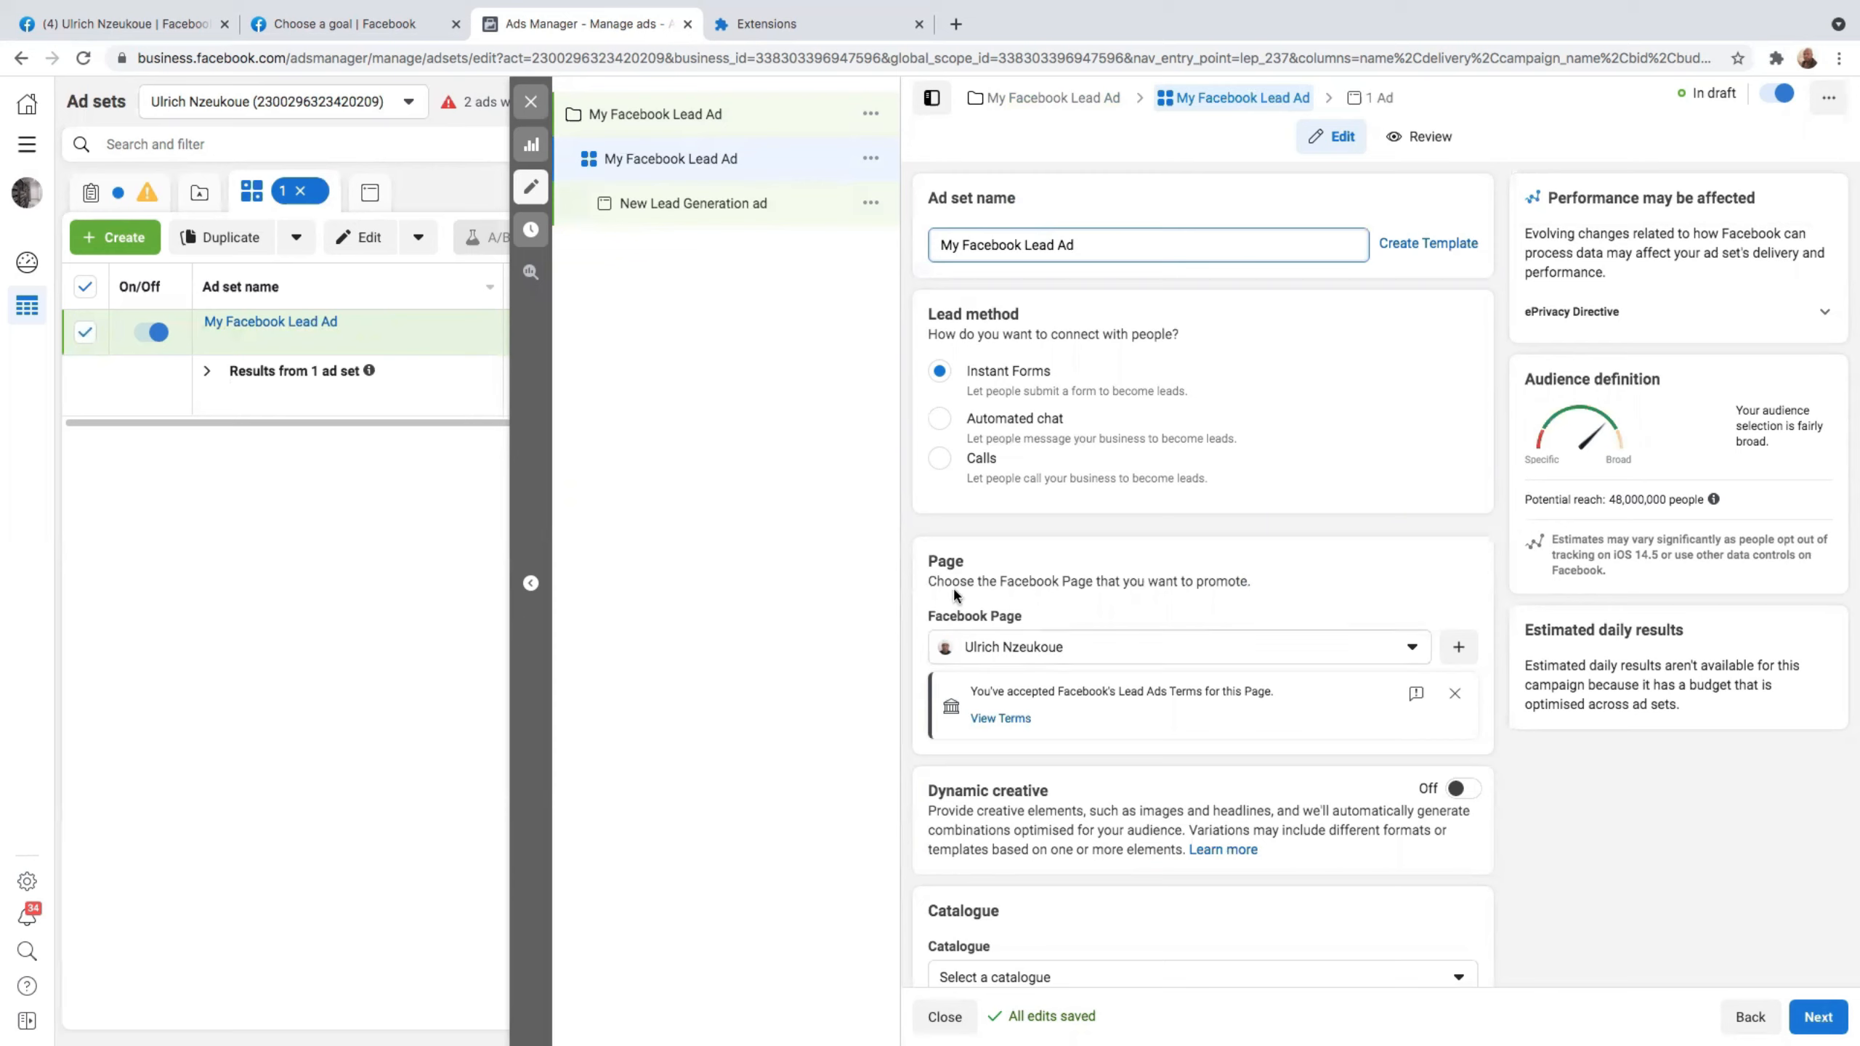
Look through the available Facebook Pages and examine the ad set's dynamic creative, catalogue, schedule and audience settings.
click(1406, 653)
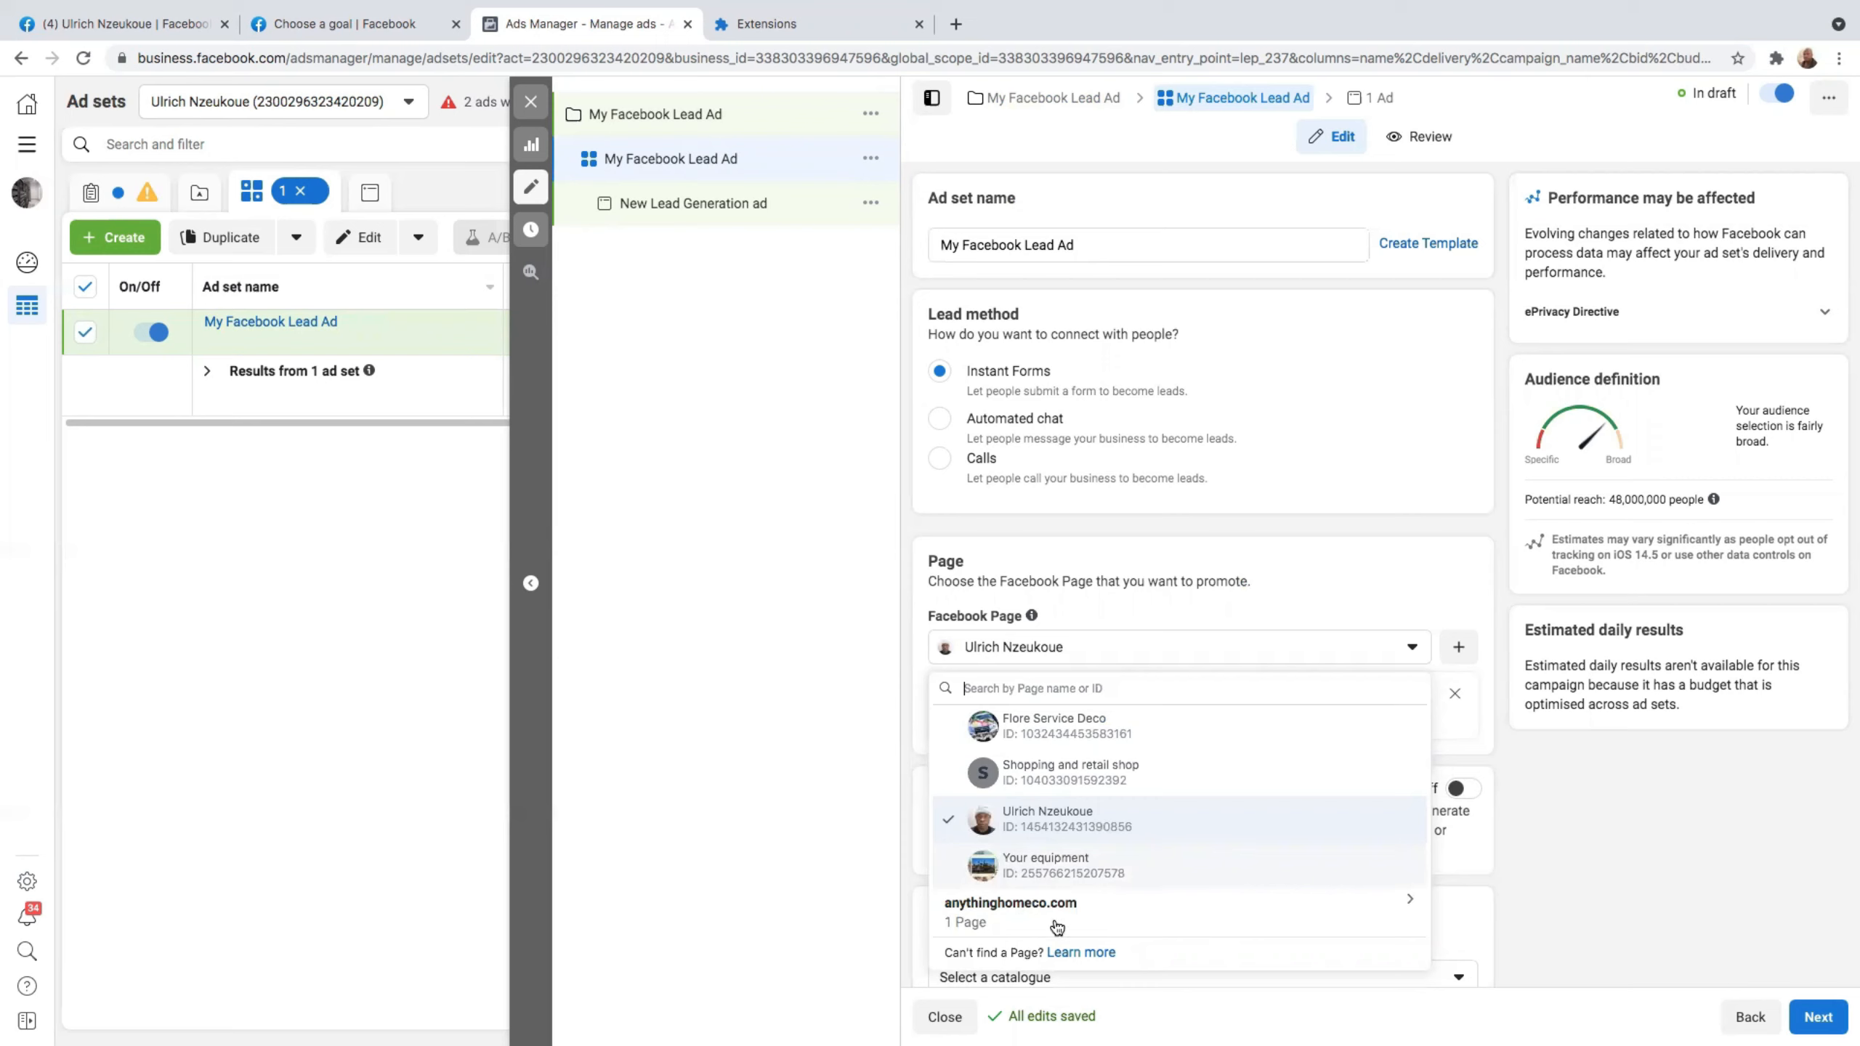
click(1411, 646)
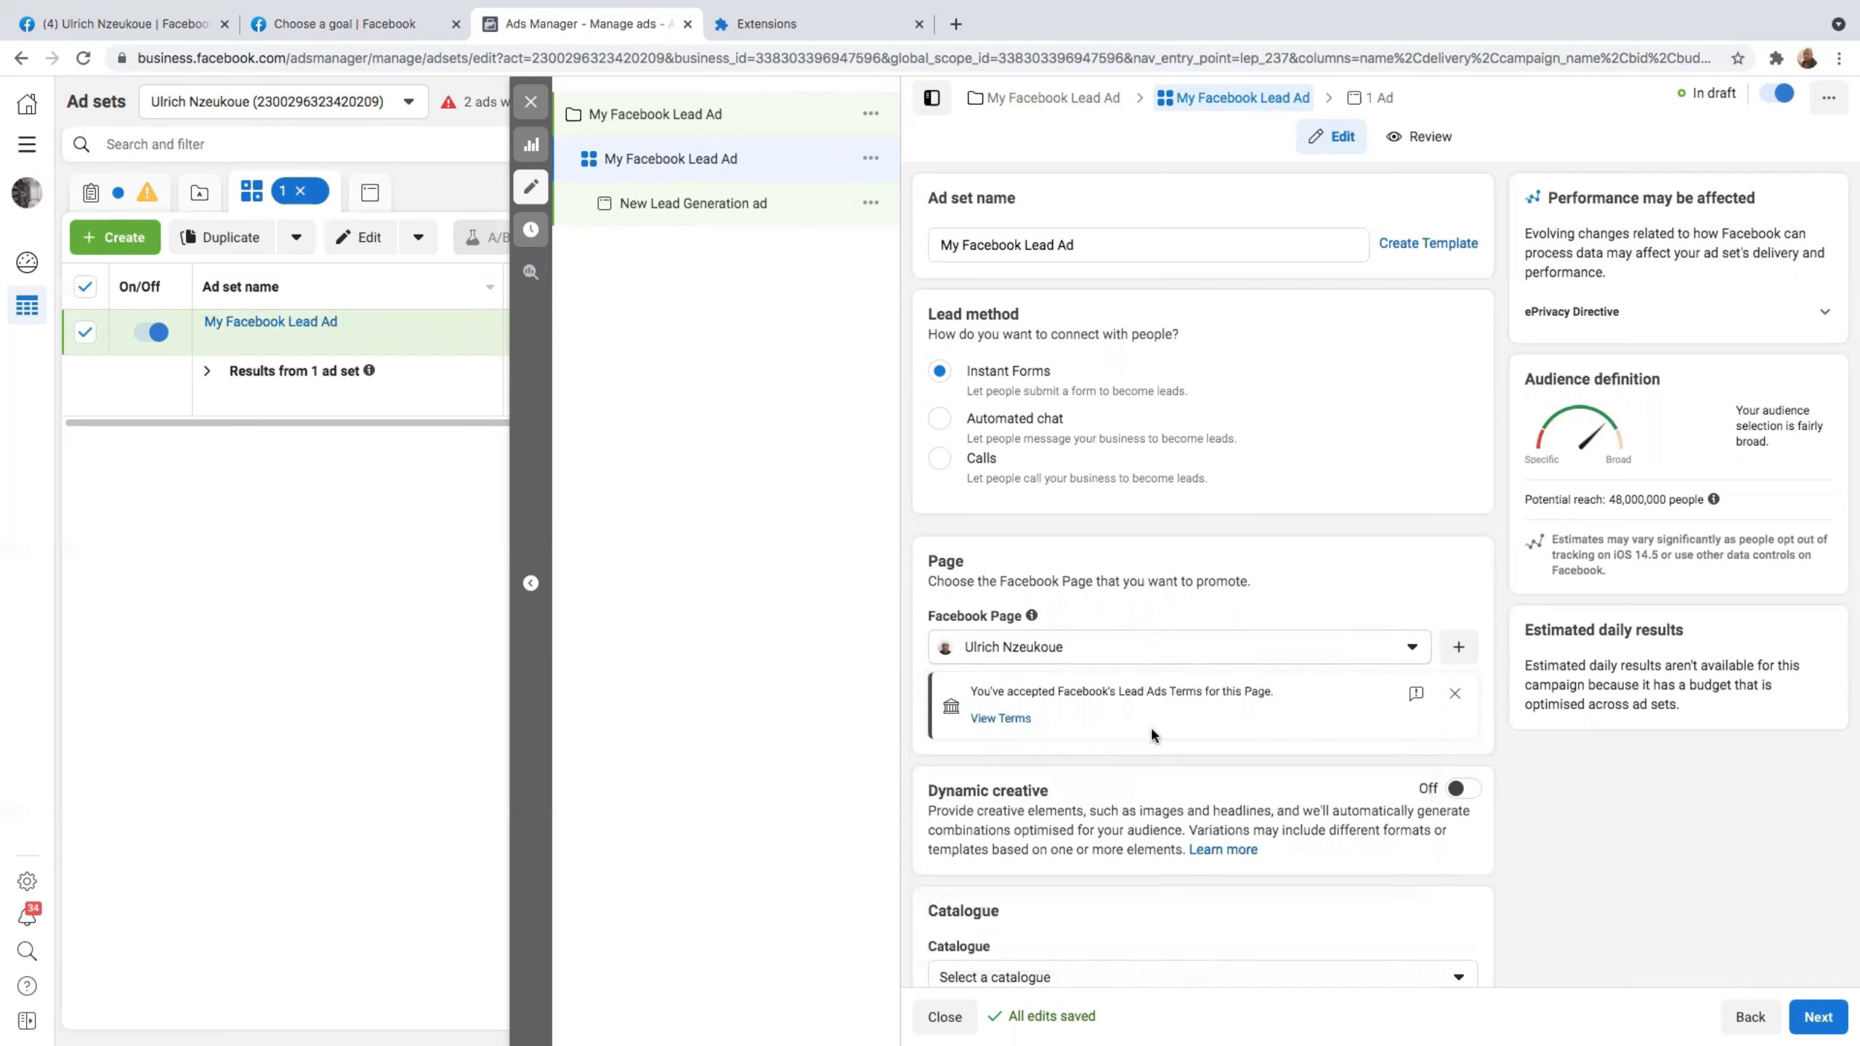
scroll(1151, 732, down, 3)
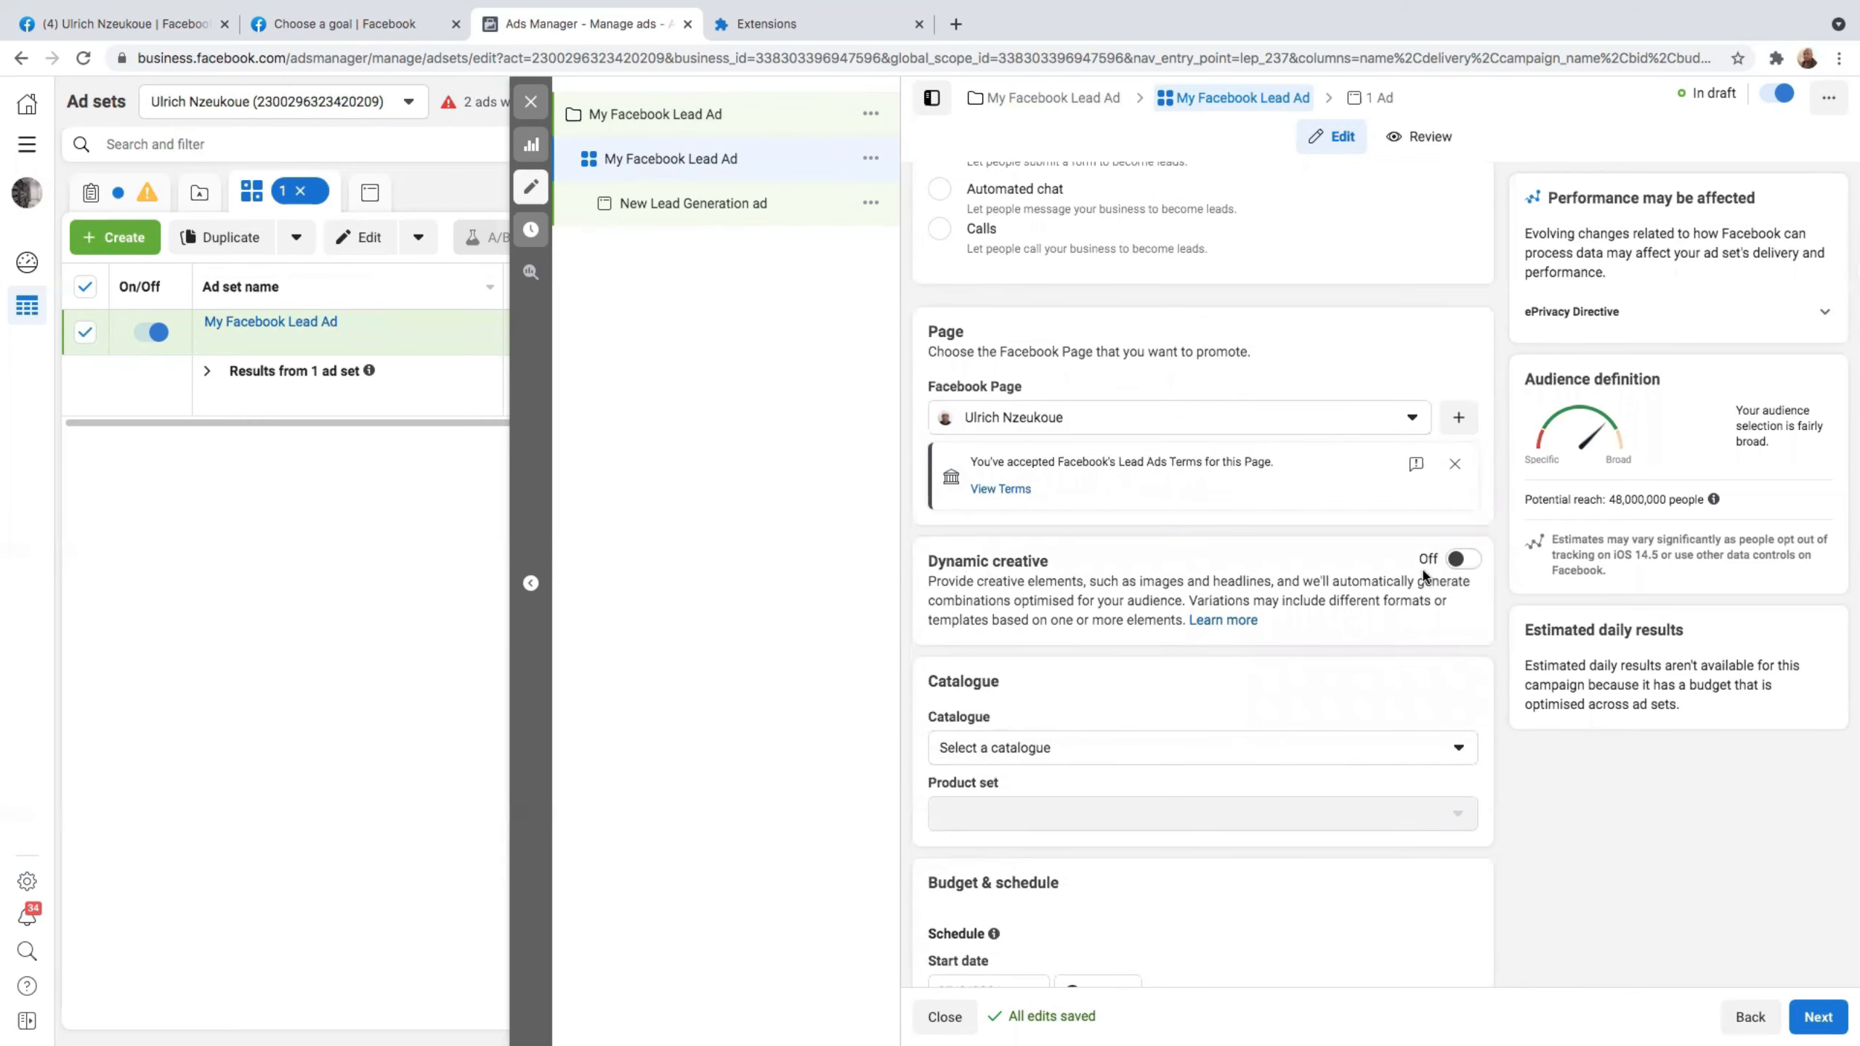
scroll(1313, 715, down, 2)
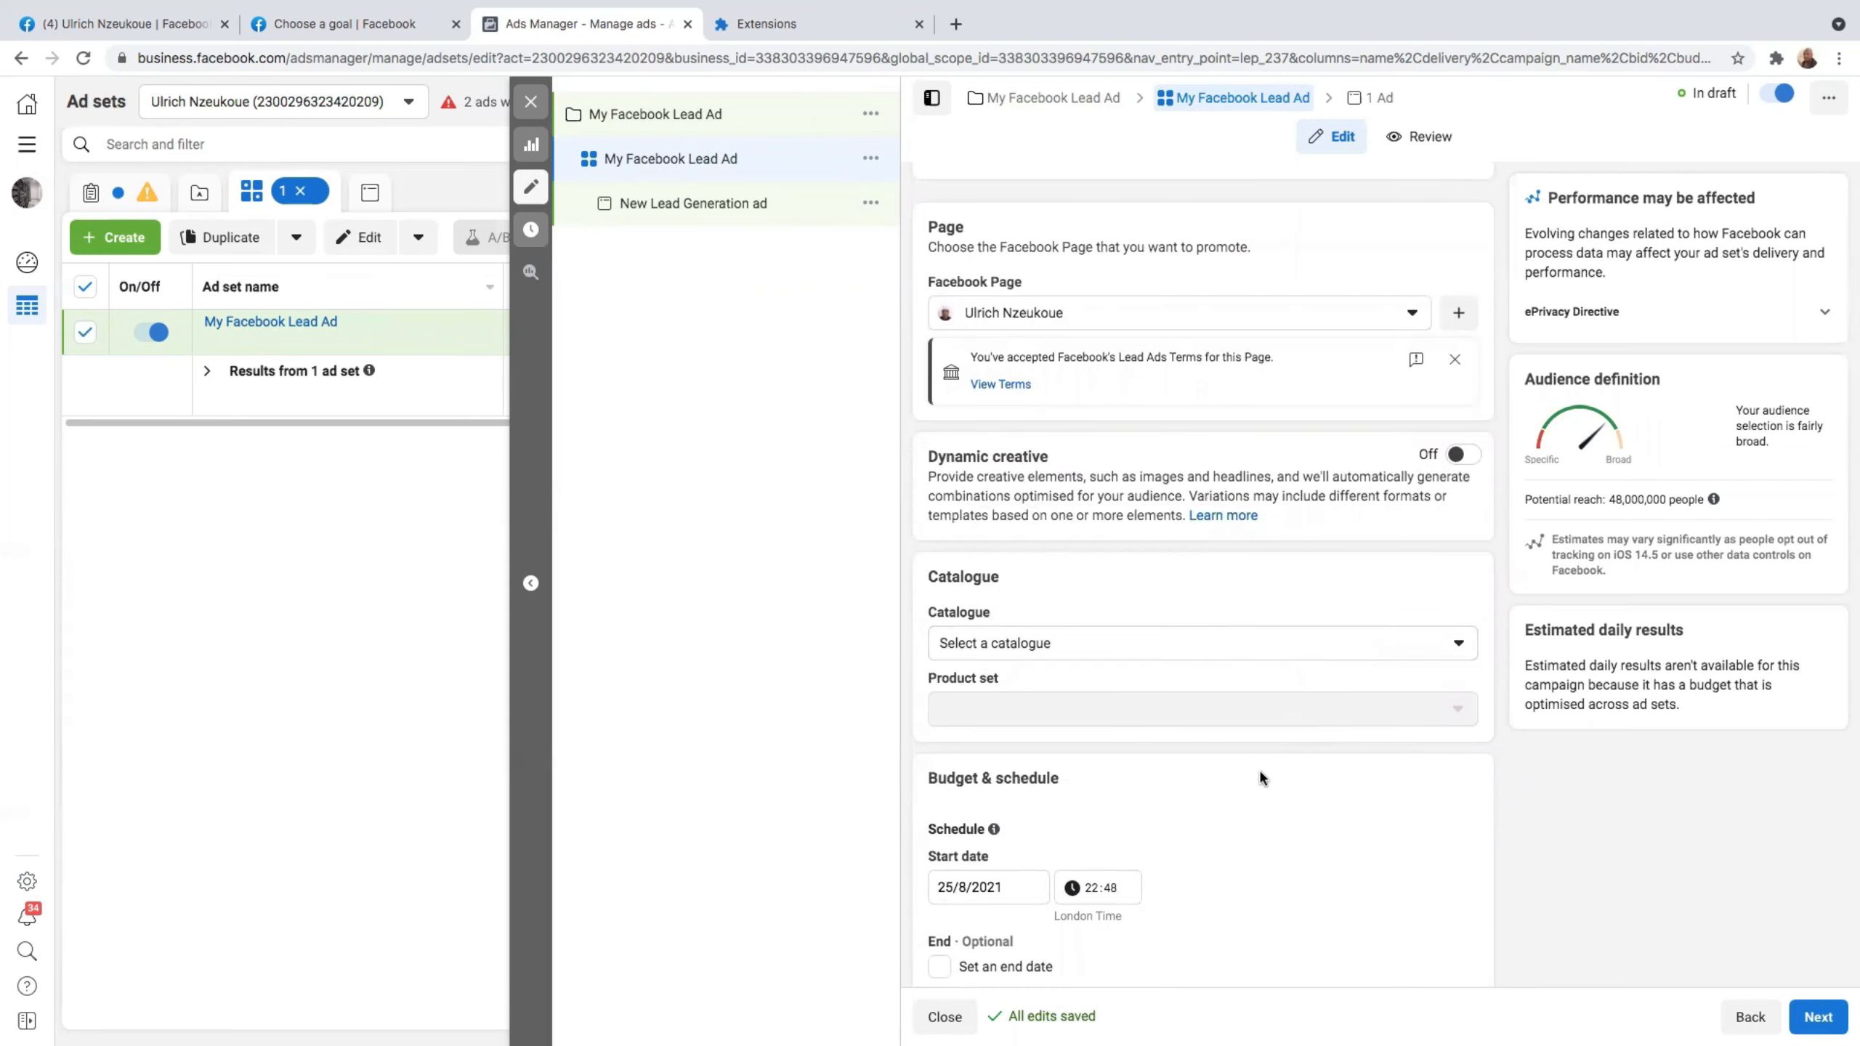
scroll(1260, 775, down, 1)
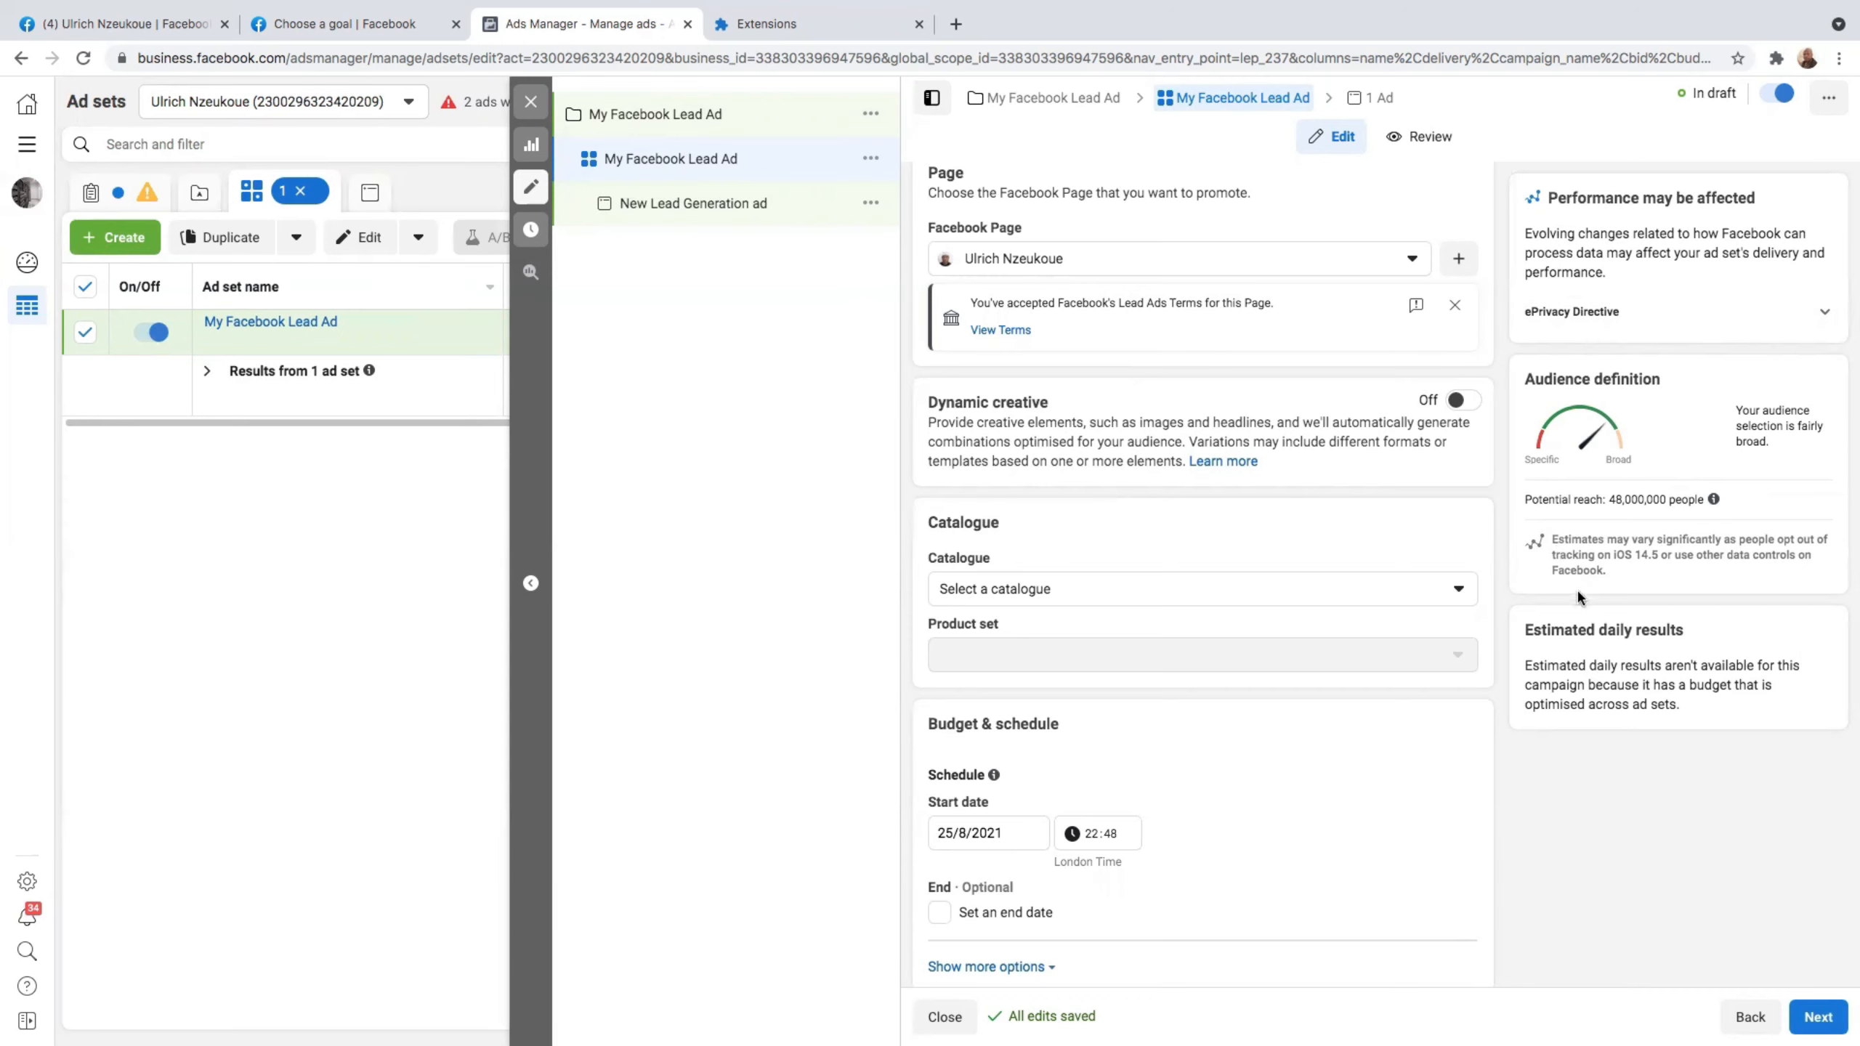
scroll(1637, 600, down, 1)
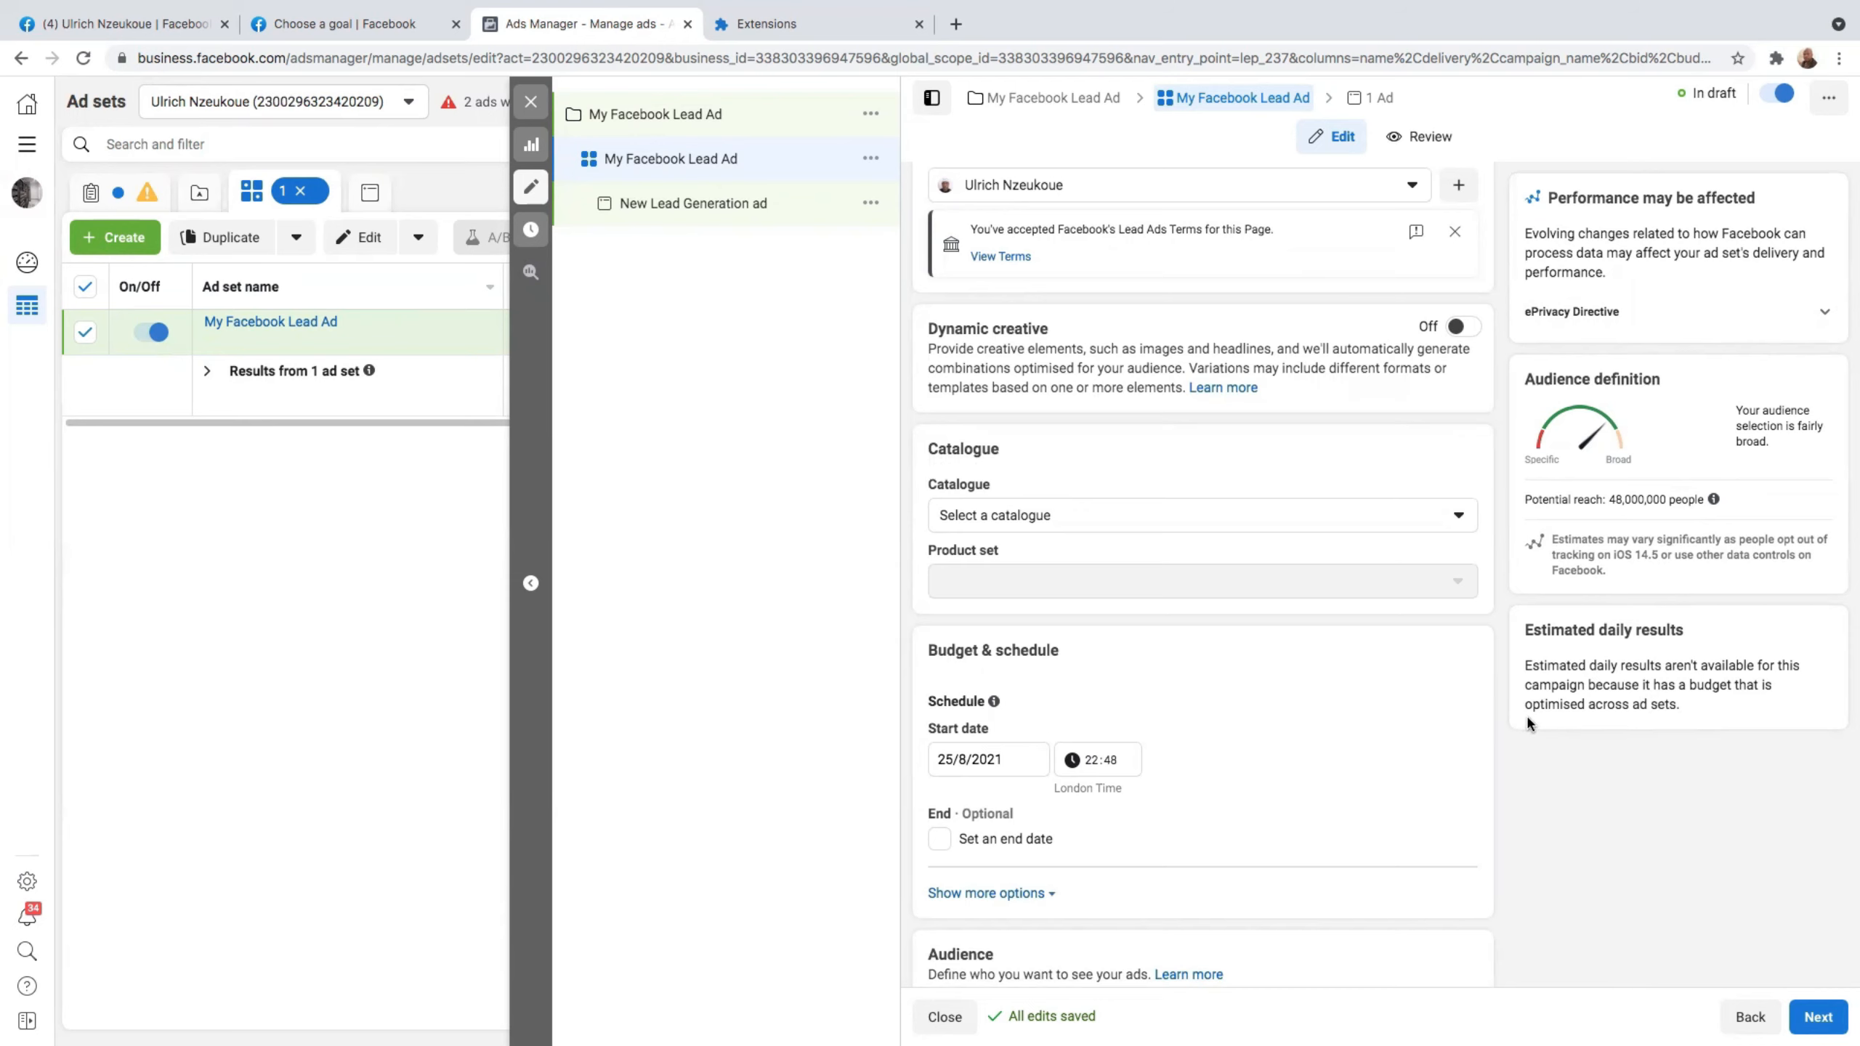
scroll(1302, 680, down, 5)
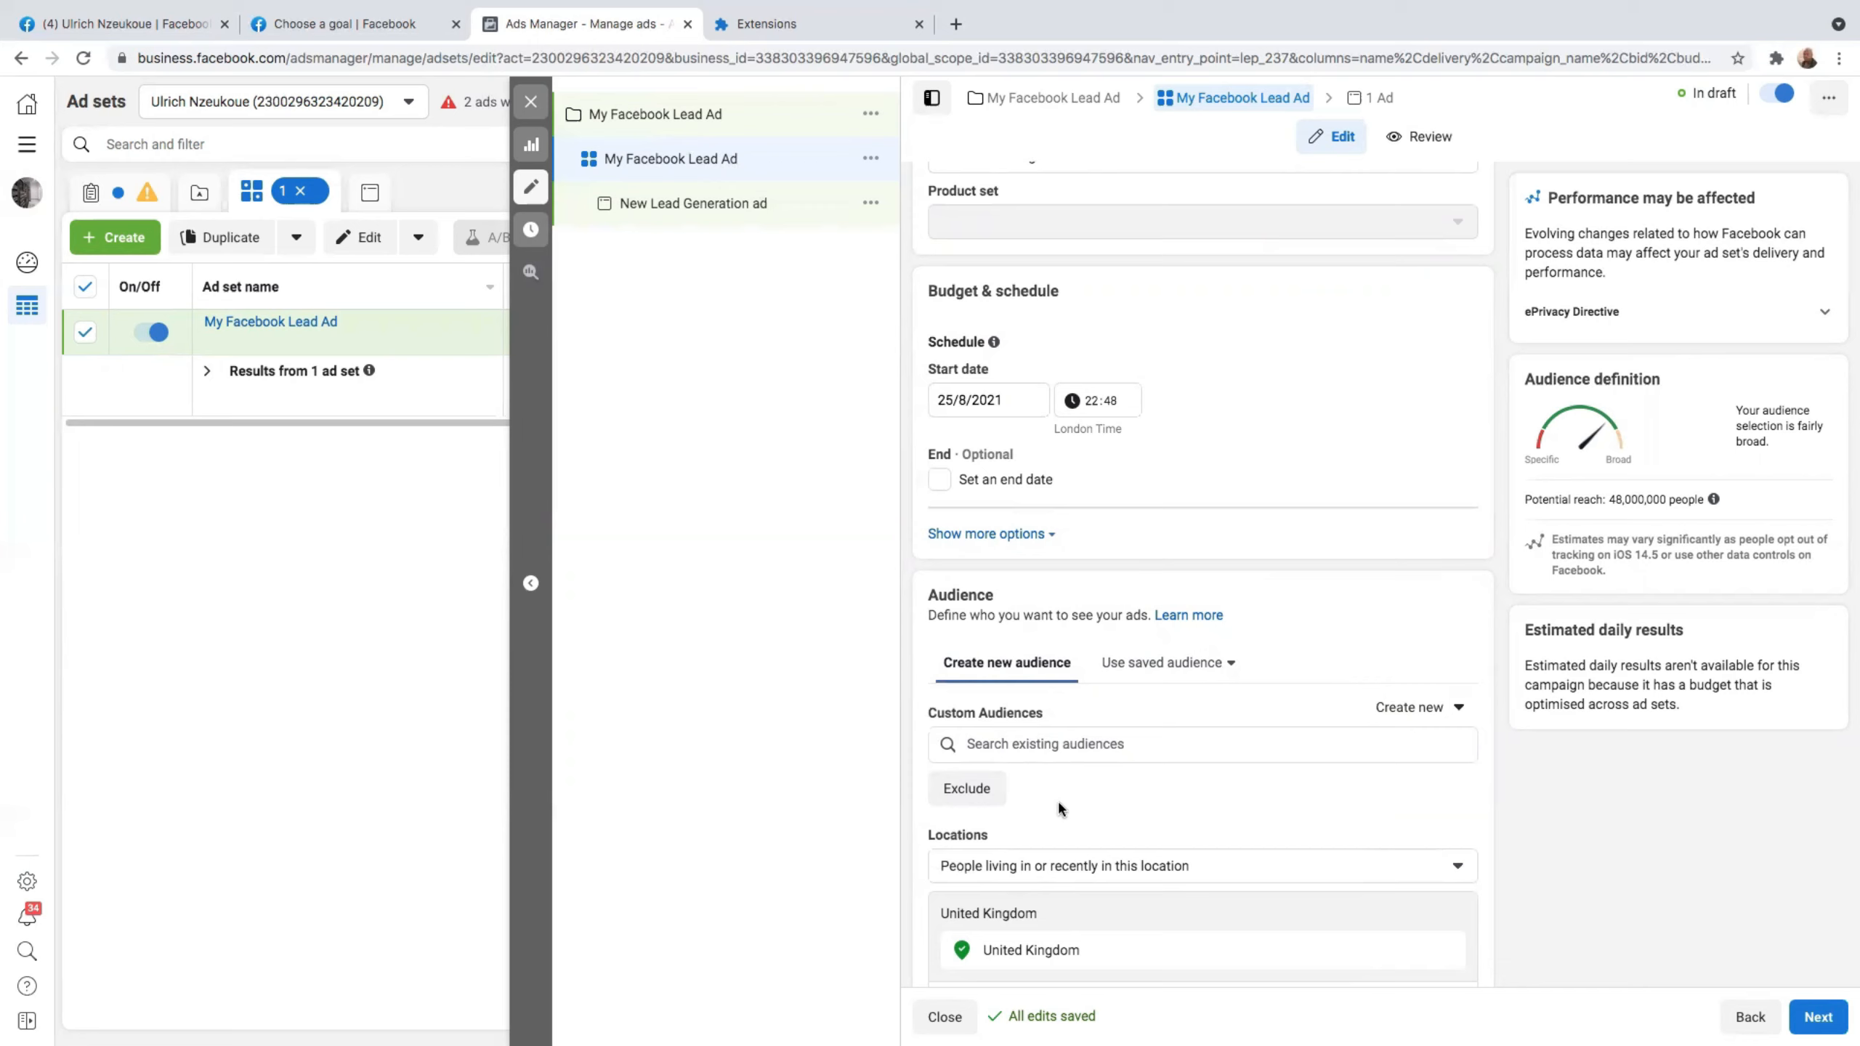
scroll(1058, 799, down, 3)
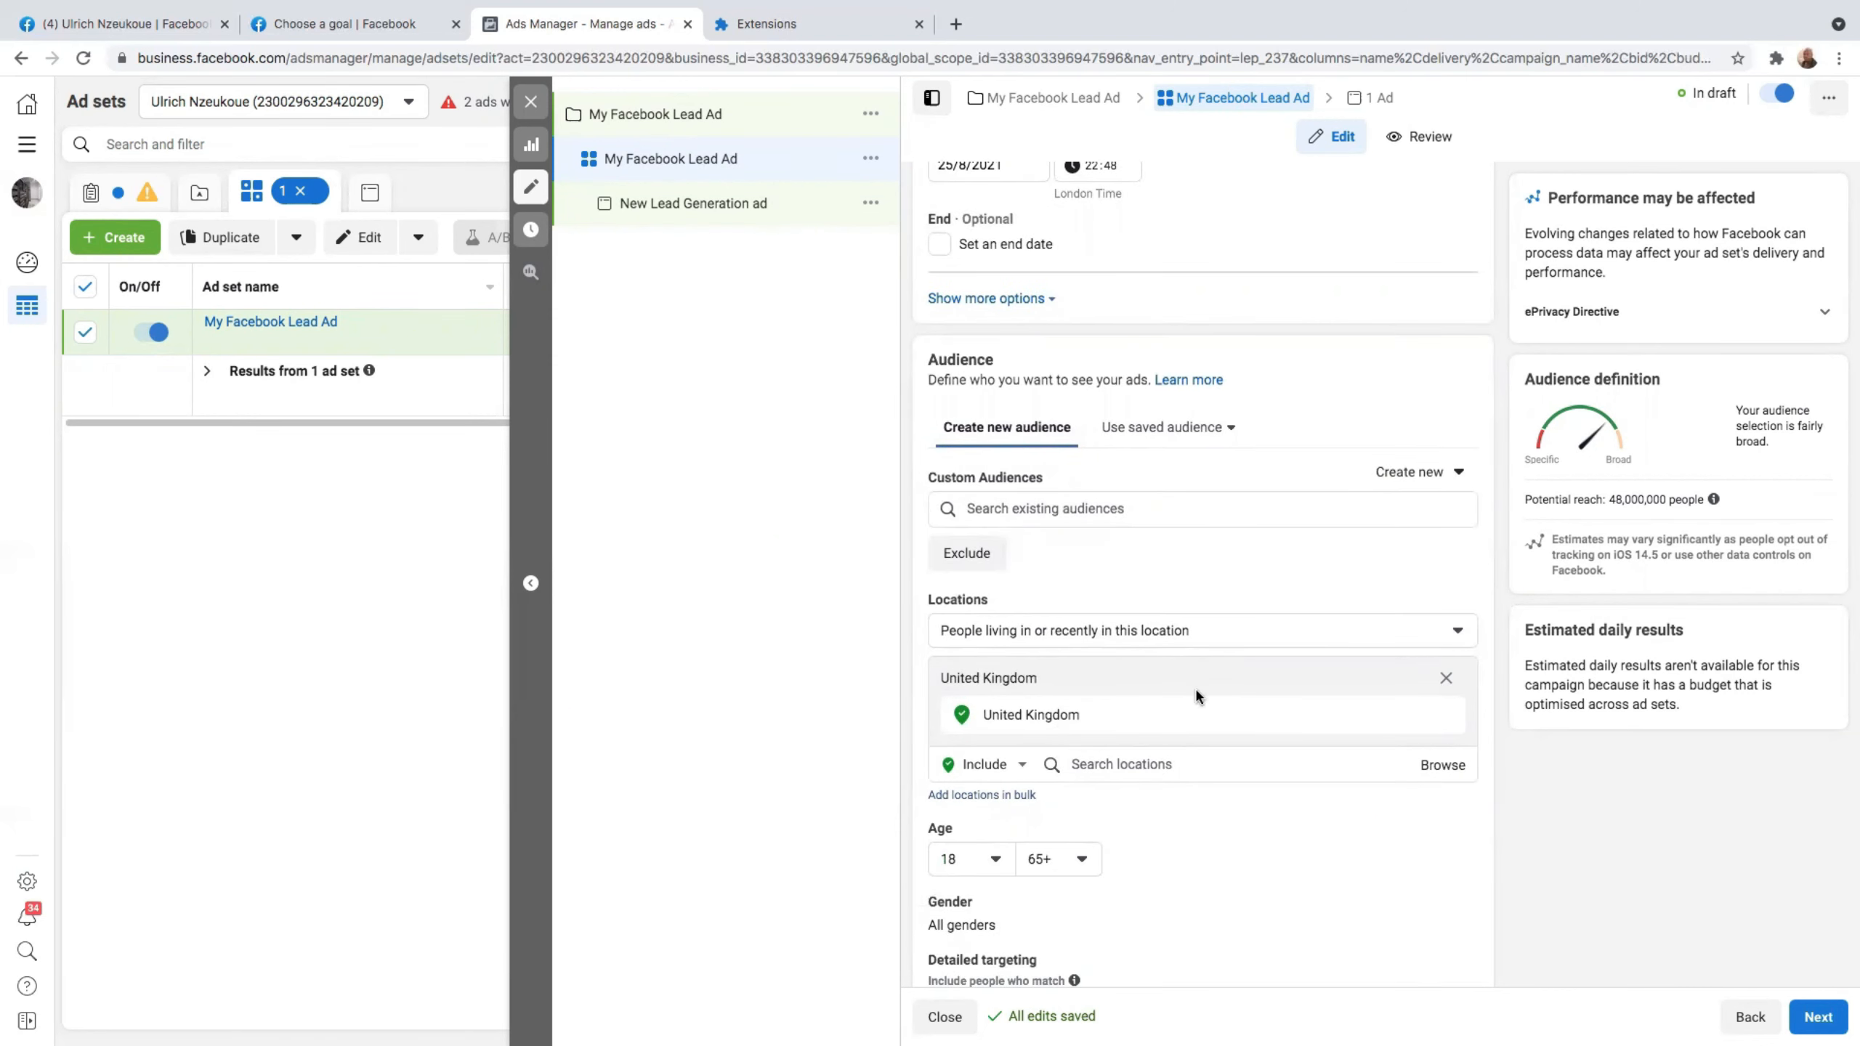
Remove United Kingdom from the audience's targeted locations.
mouse_move(1407, 715)
mouse_move(1208, 704)
click(1446, 714)
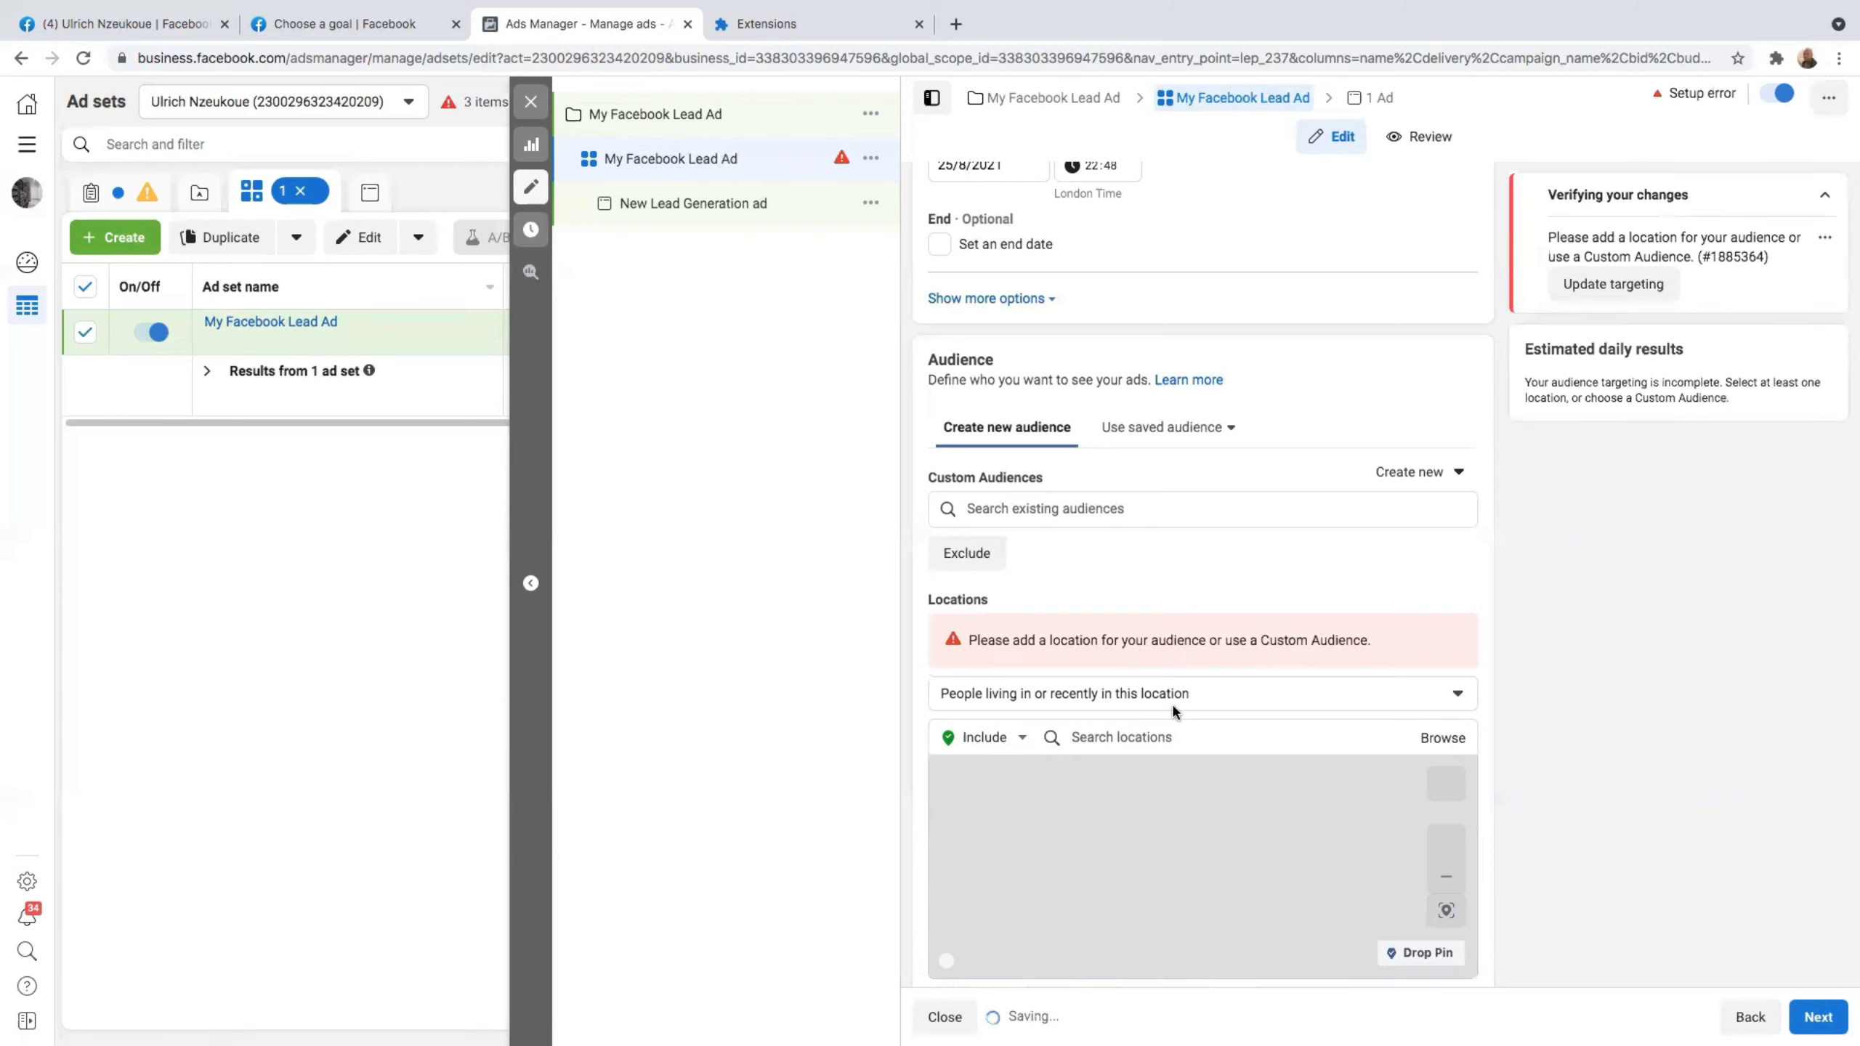
Search locations for Stratford London and include Stratford Office Village, London, England, United Kingdom in the audience.
click(1120, 735)
text(Stratford London)
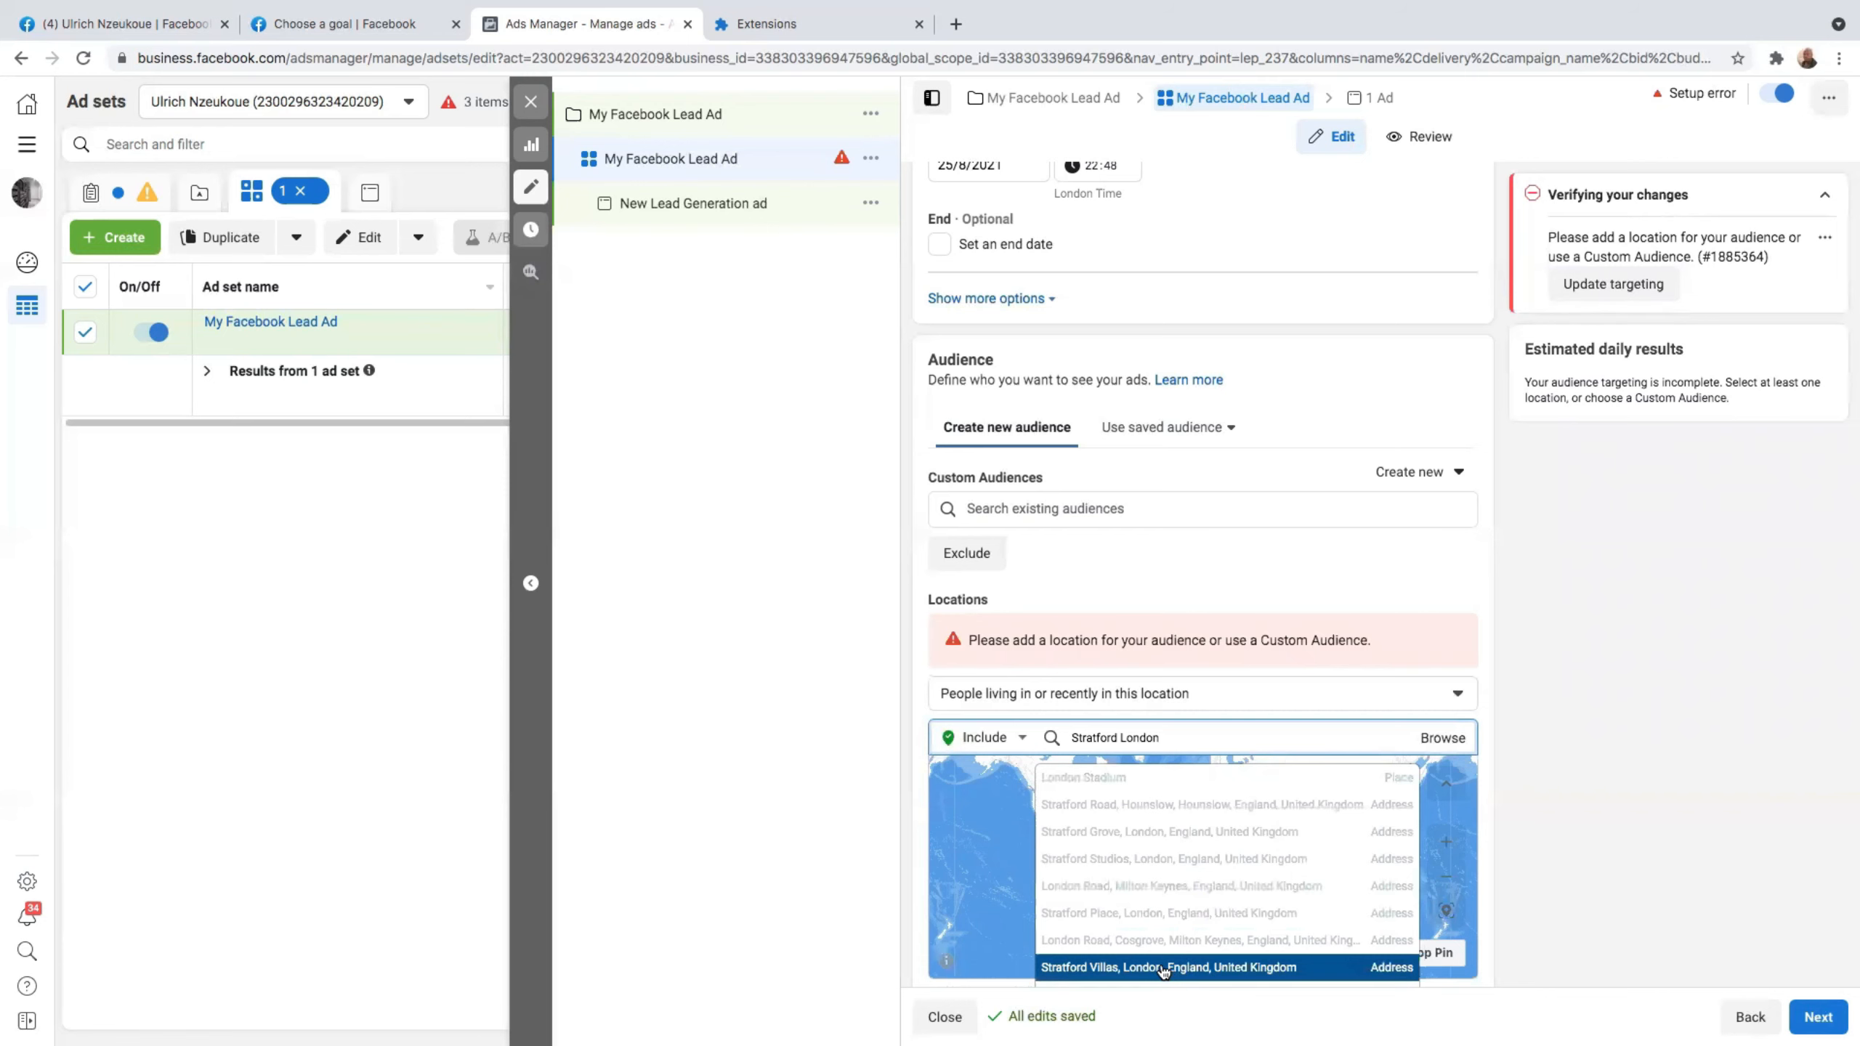
scroll(1163, 968, down, 2)
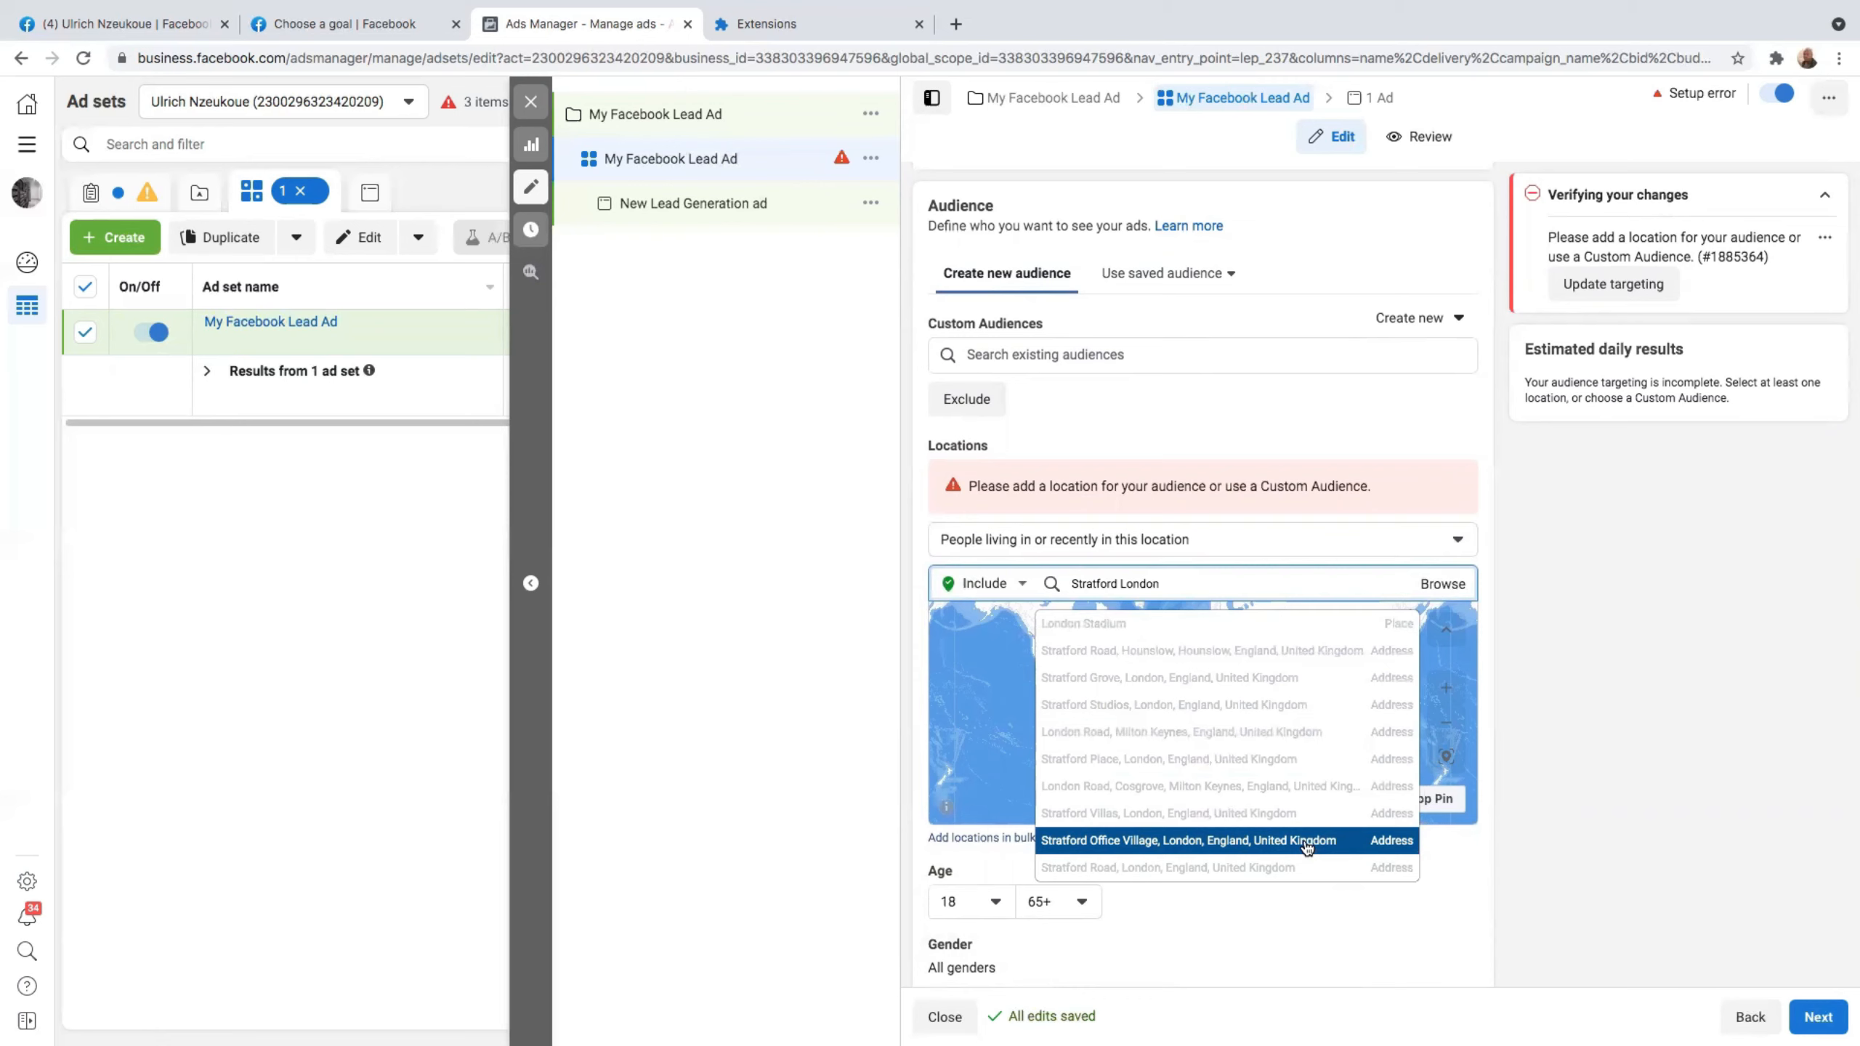
click(1205, 843)
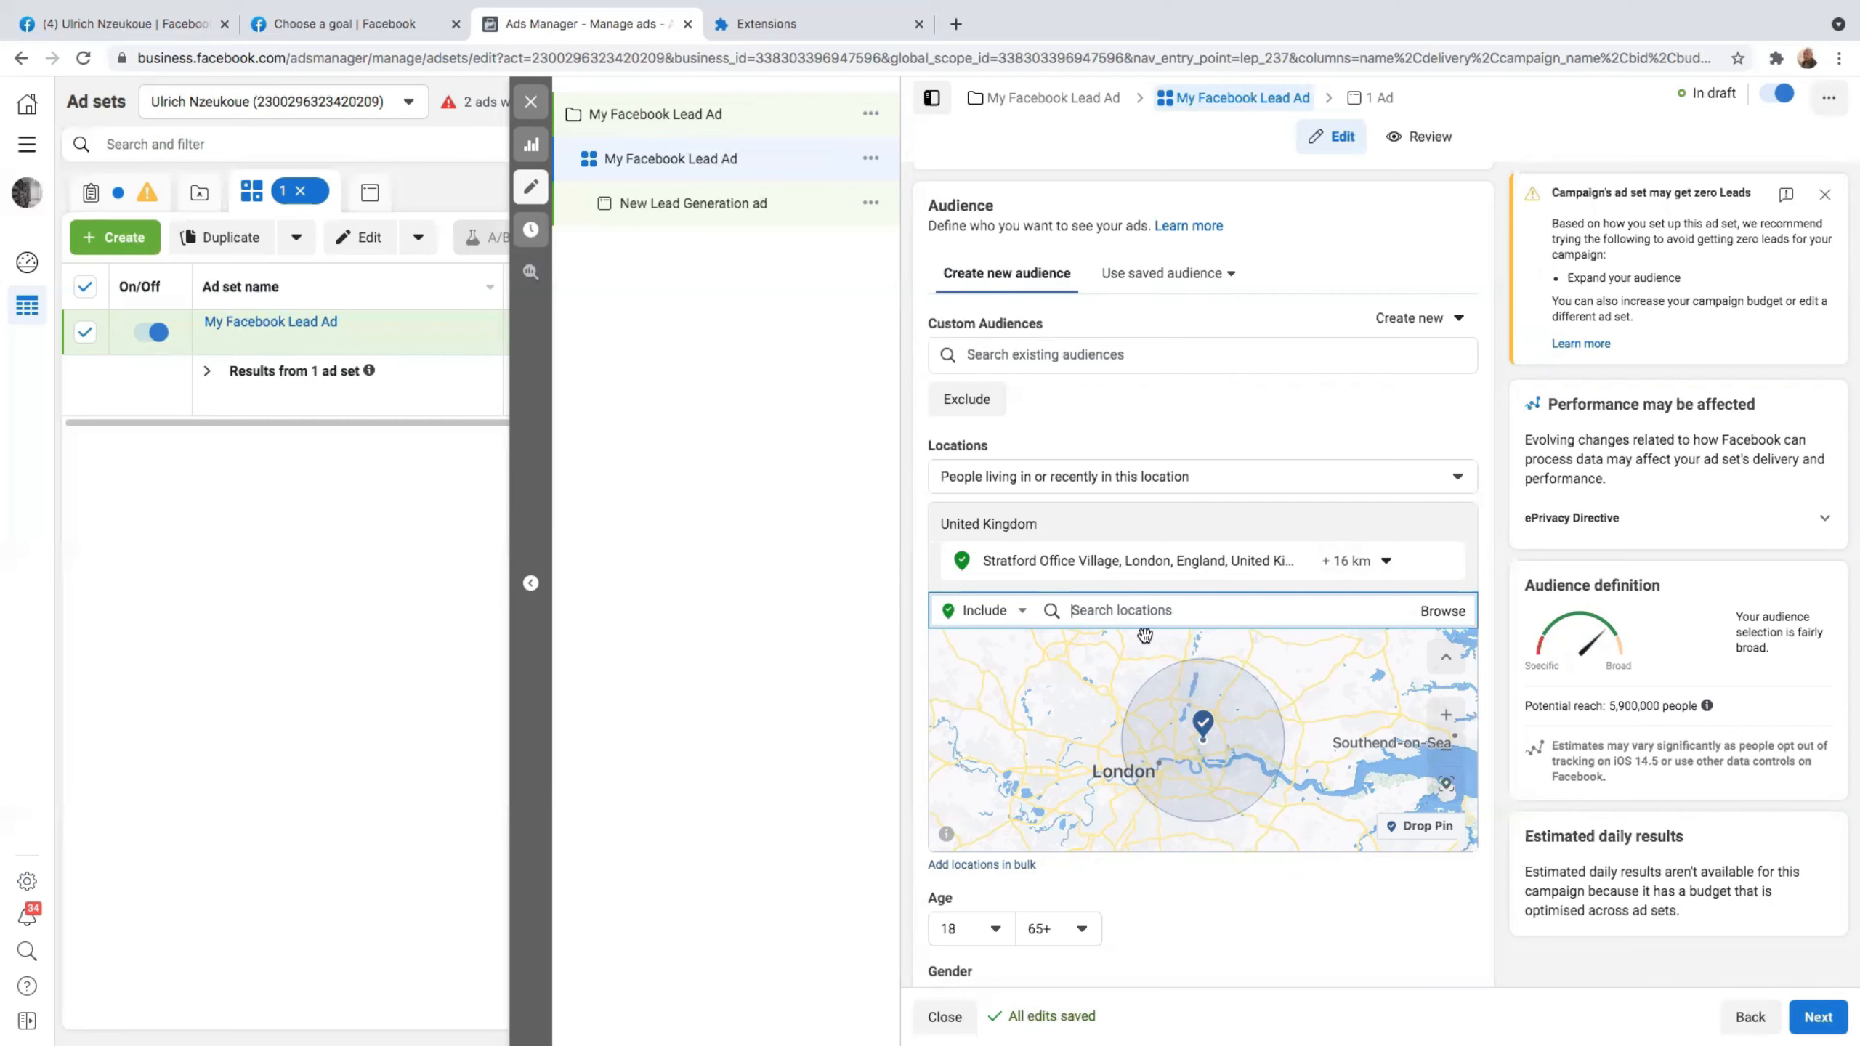
Include the city of London, England, United Kingdom as the audience location and check its coverage on the map.
text(London)
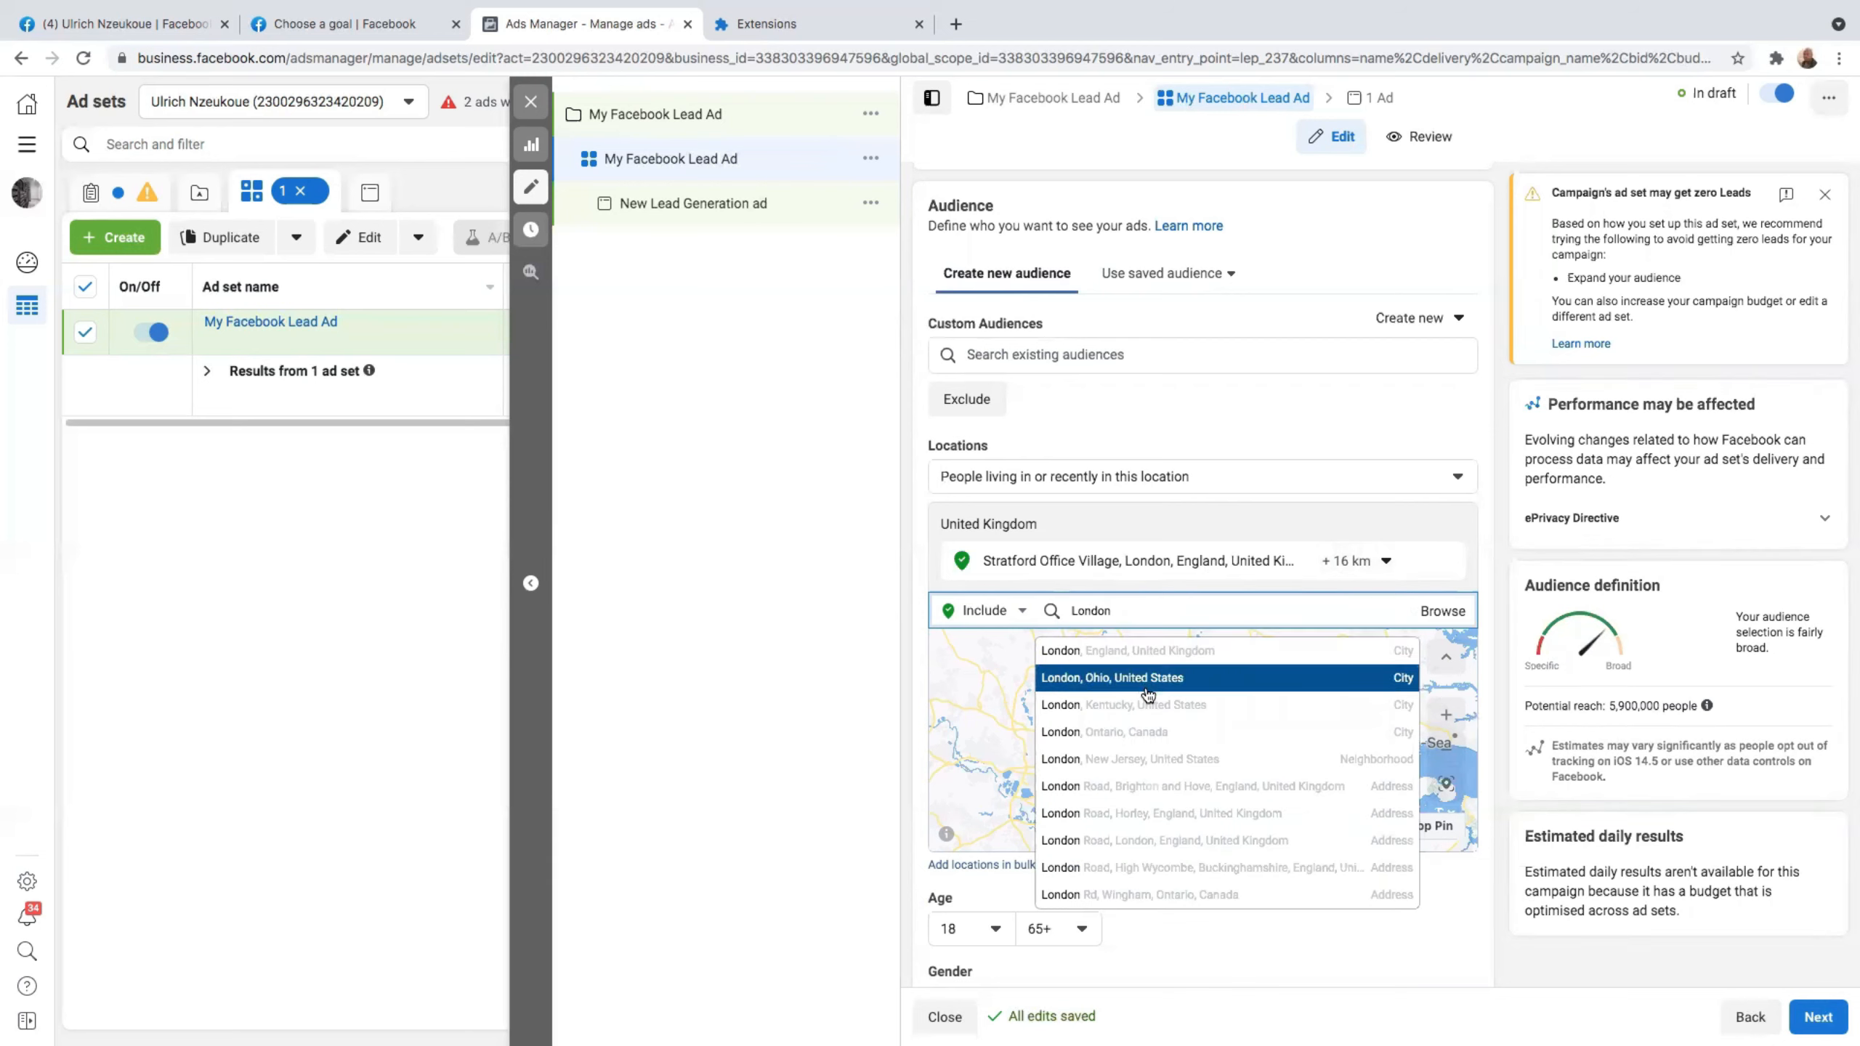
click(1126, 660)
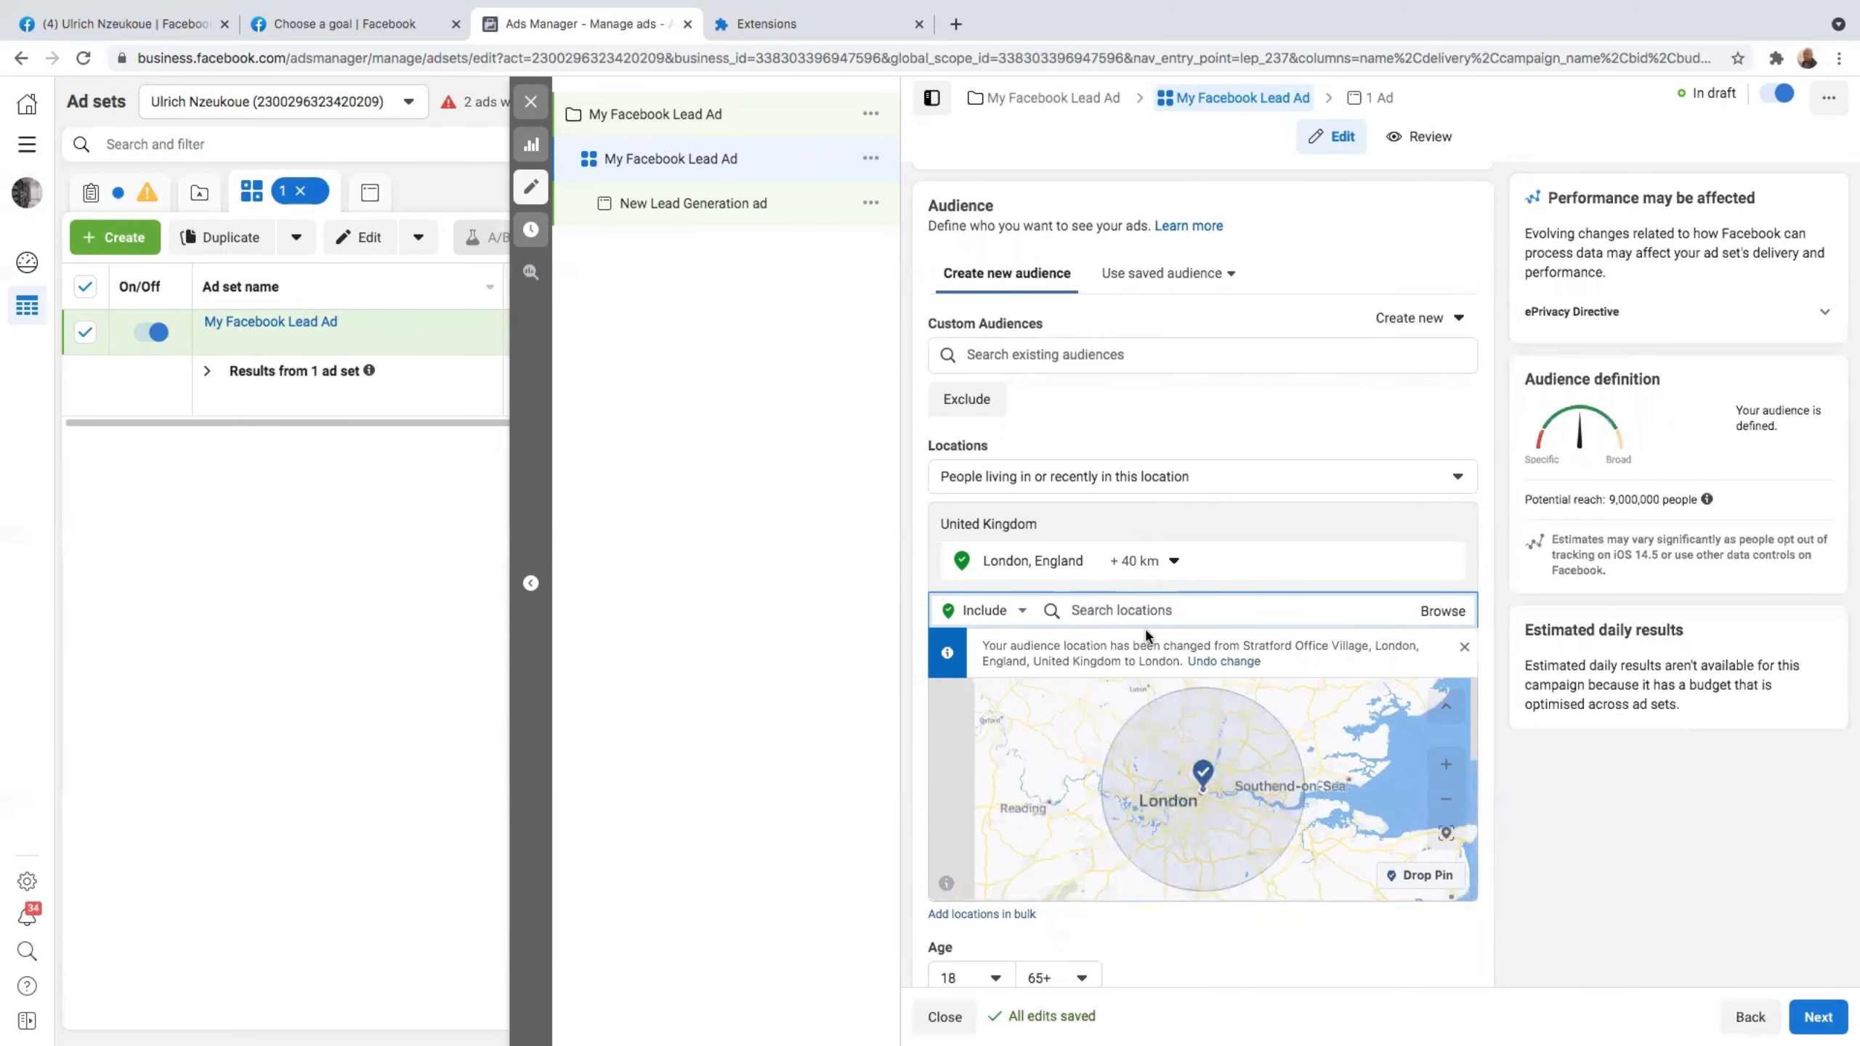
scroll(1147, 626, down, 3)
scroll(1146, 630, up, 3)
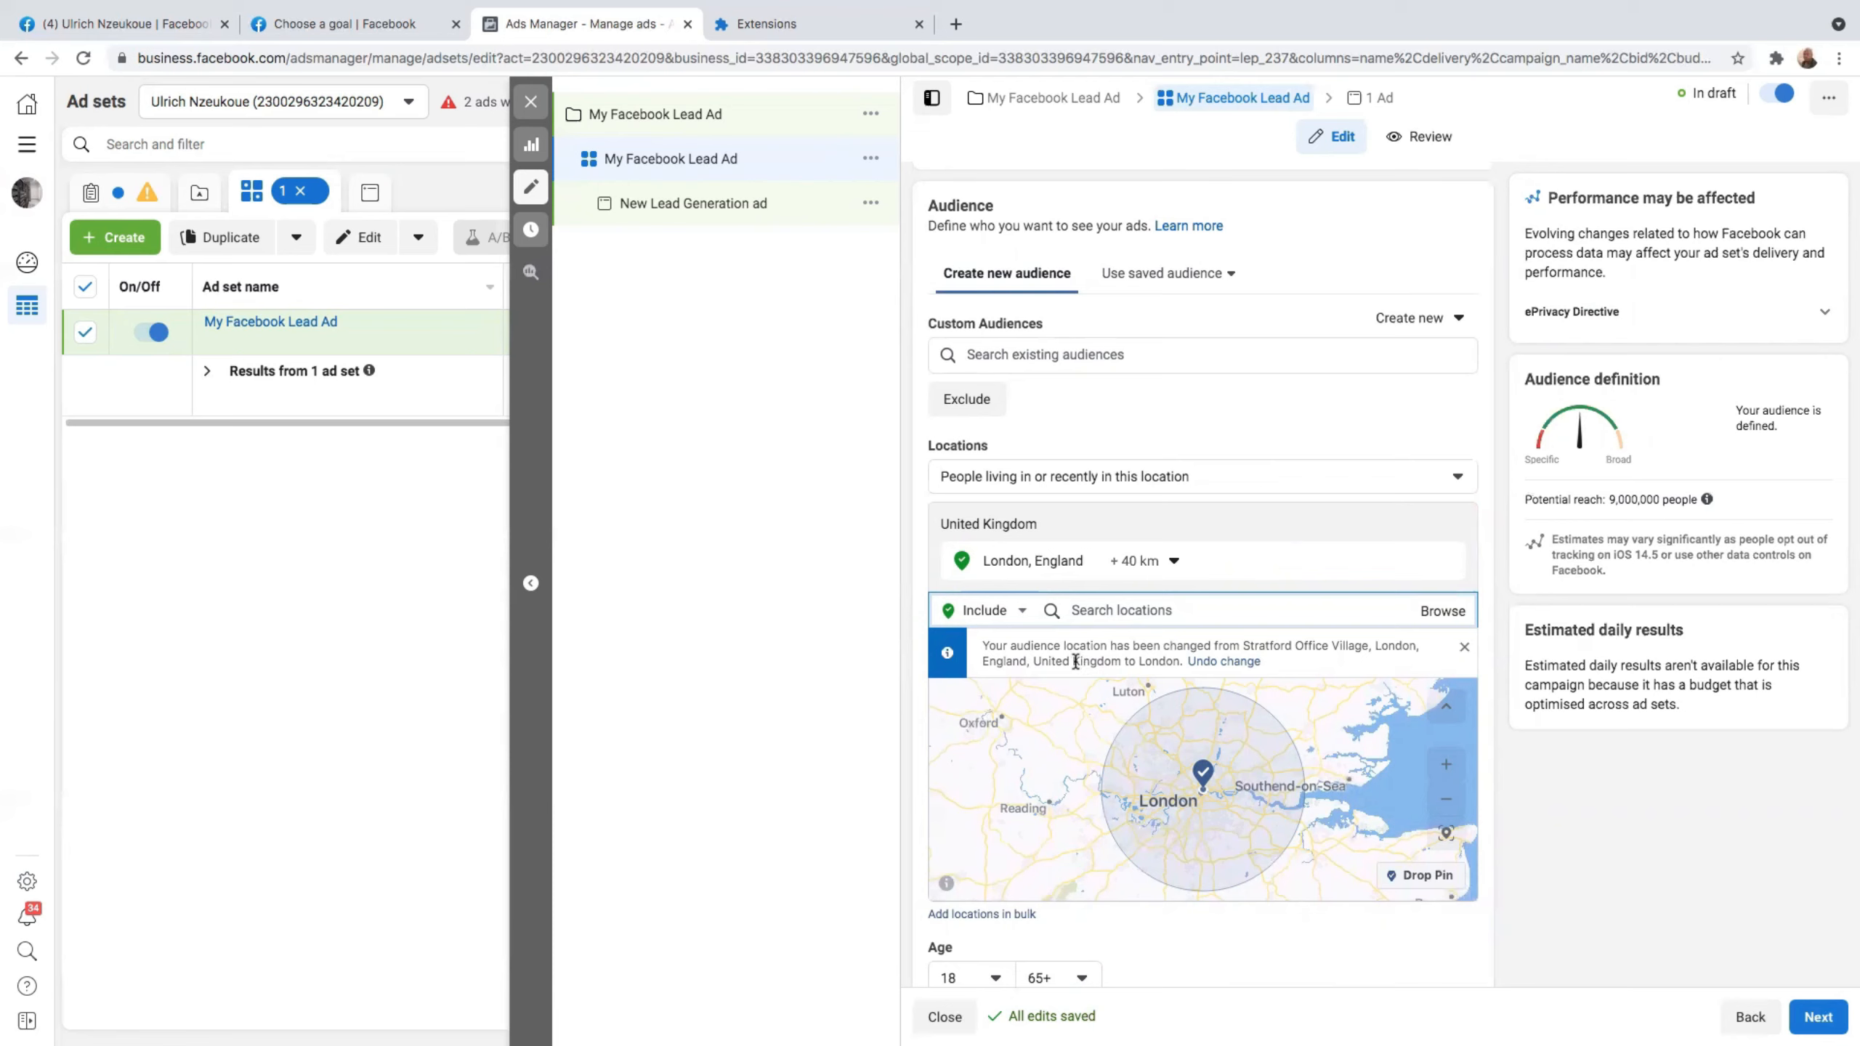
scroll(1131, 721, down, 2)
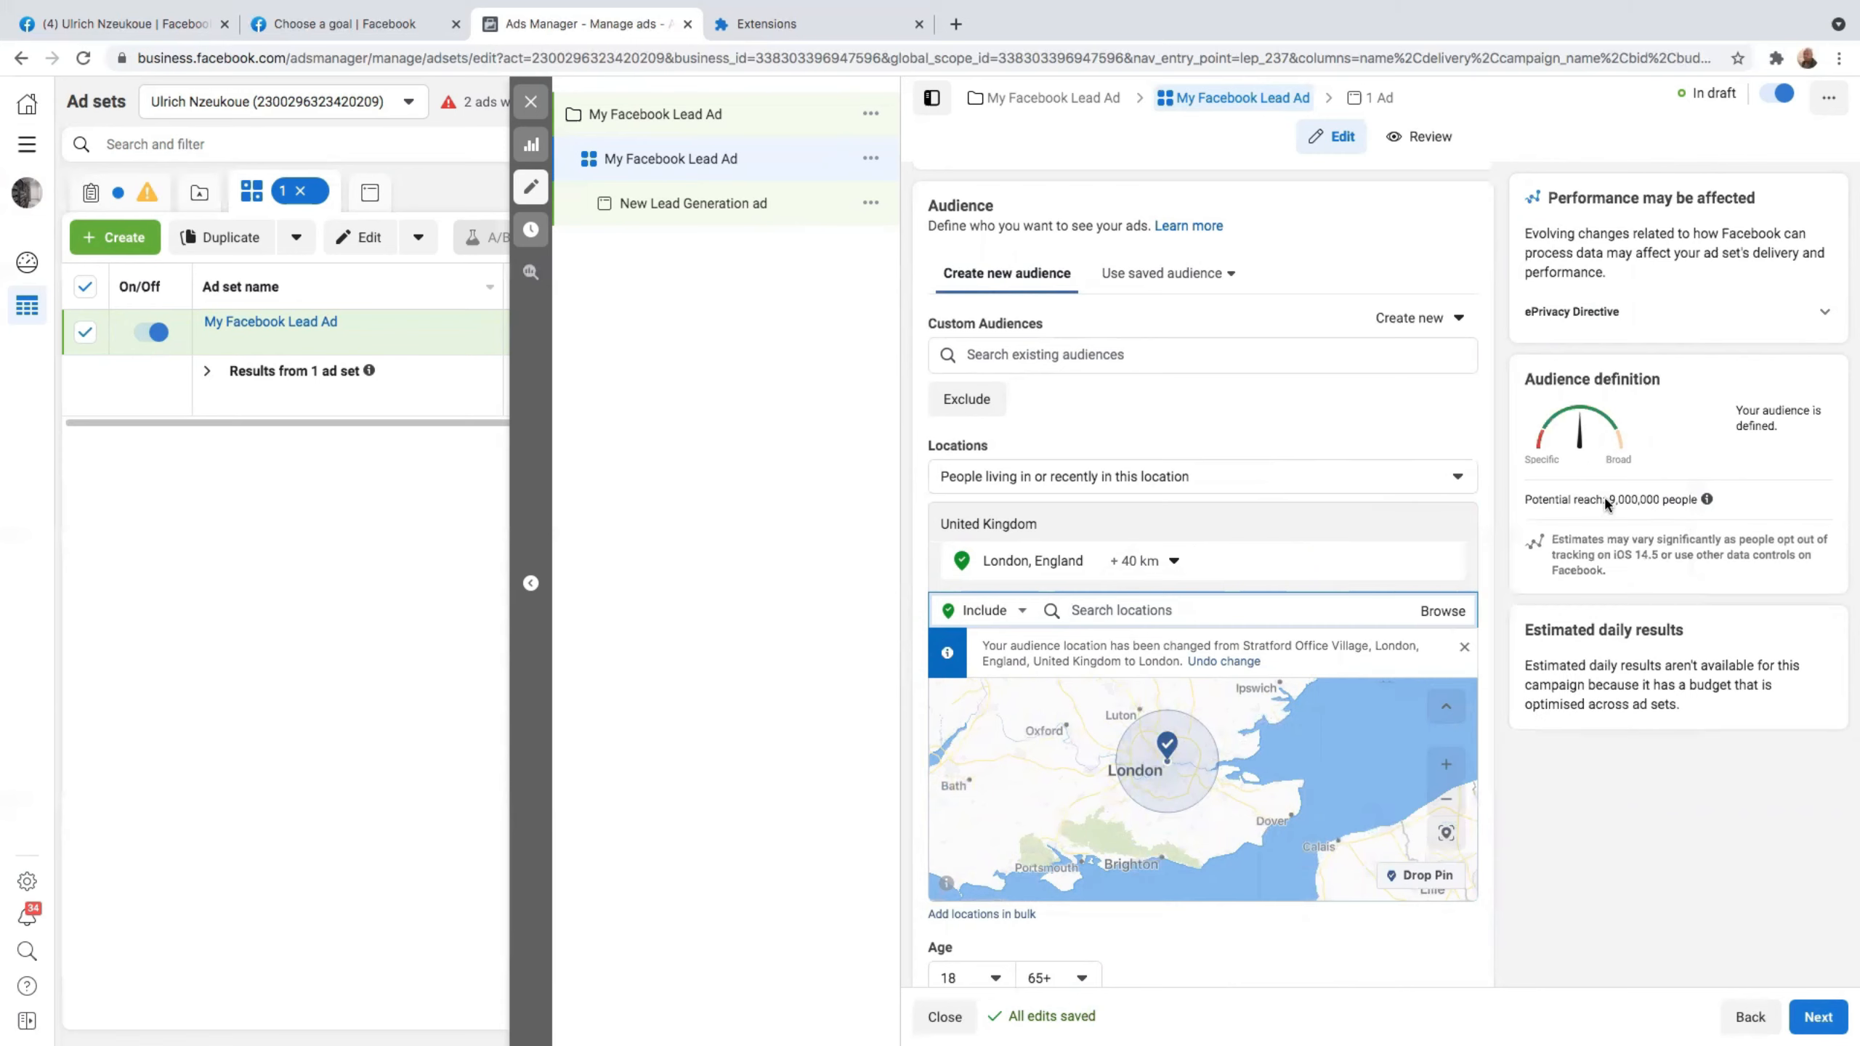
Examine the potential reach estimate in the audience definition.
drag(1605, 504, 1698, 499)
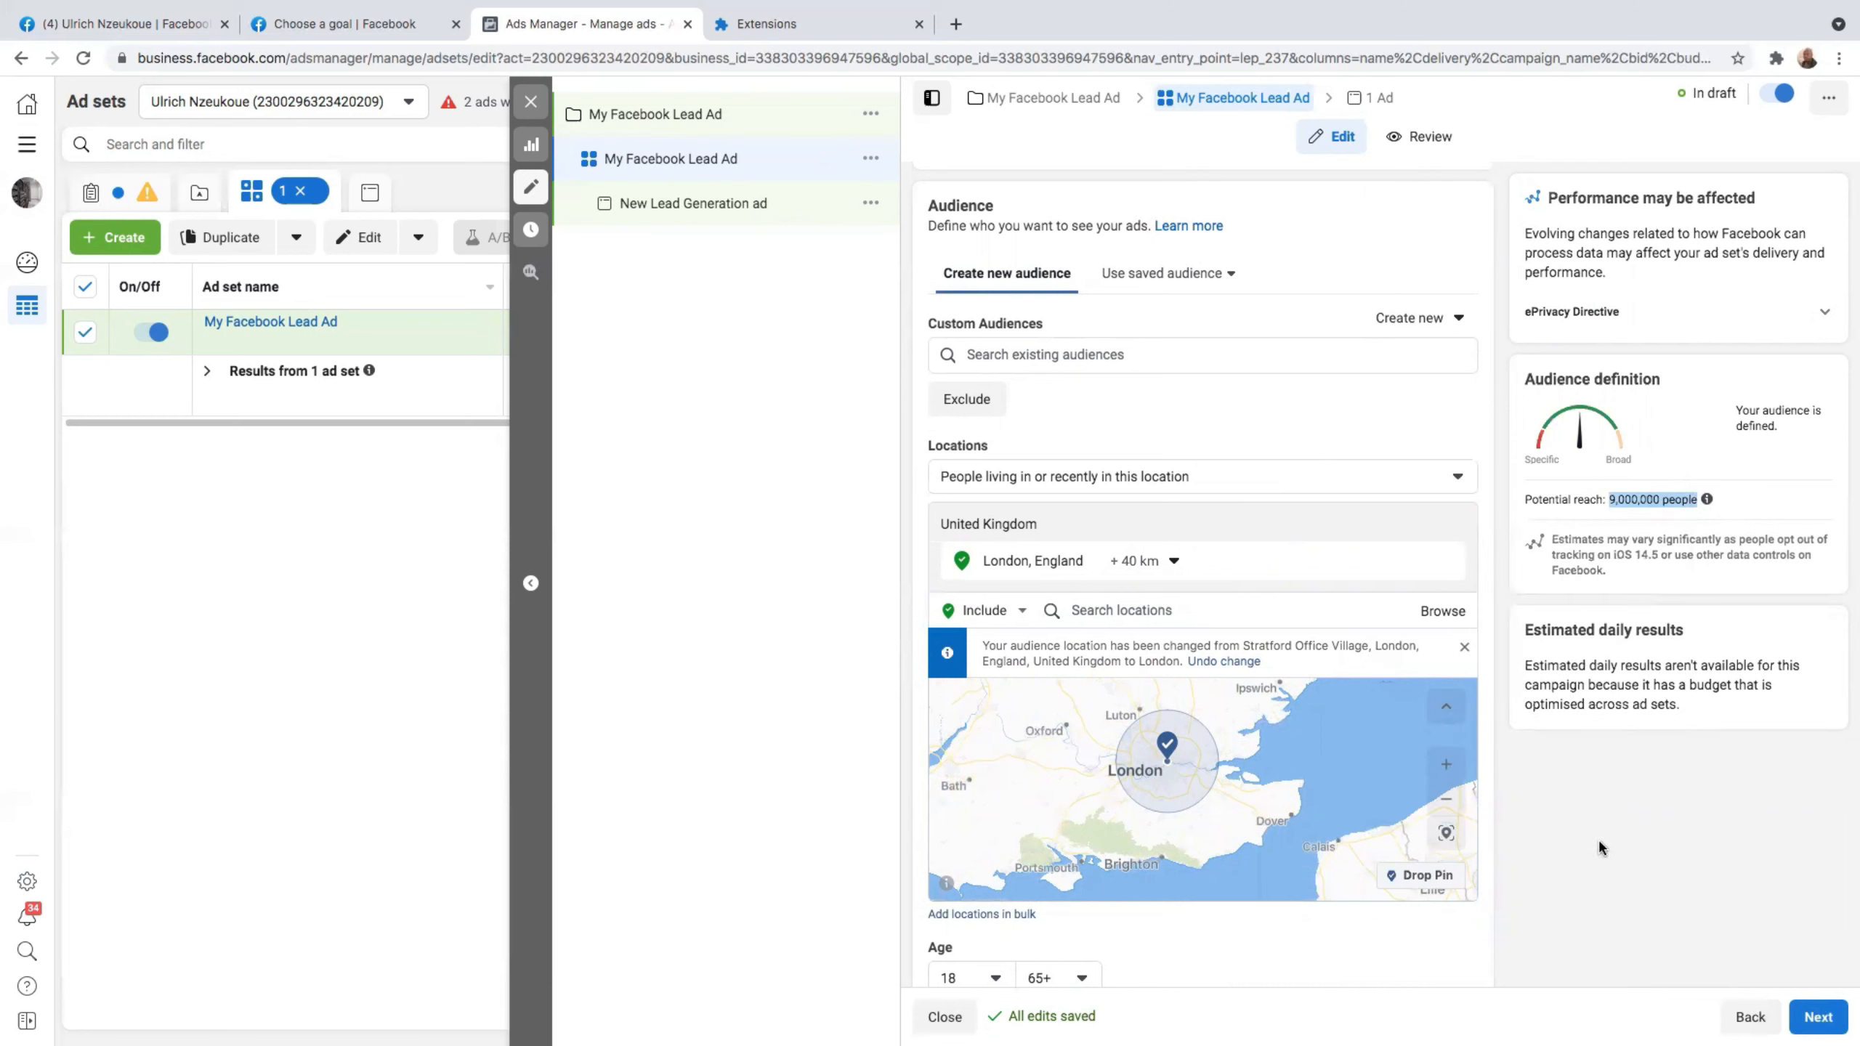
click(1567, 849)
drag(1521, 501, 1699, 508)
click(1604, 840)
Set the audience's minimum age to 25.
scroll(1083, 846, down, 3)
scroll(1165, 946, down, 2)
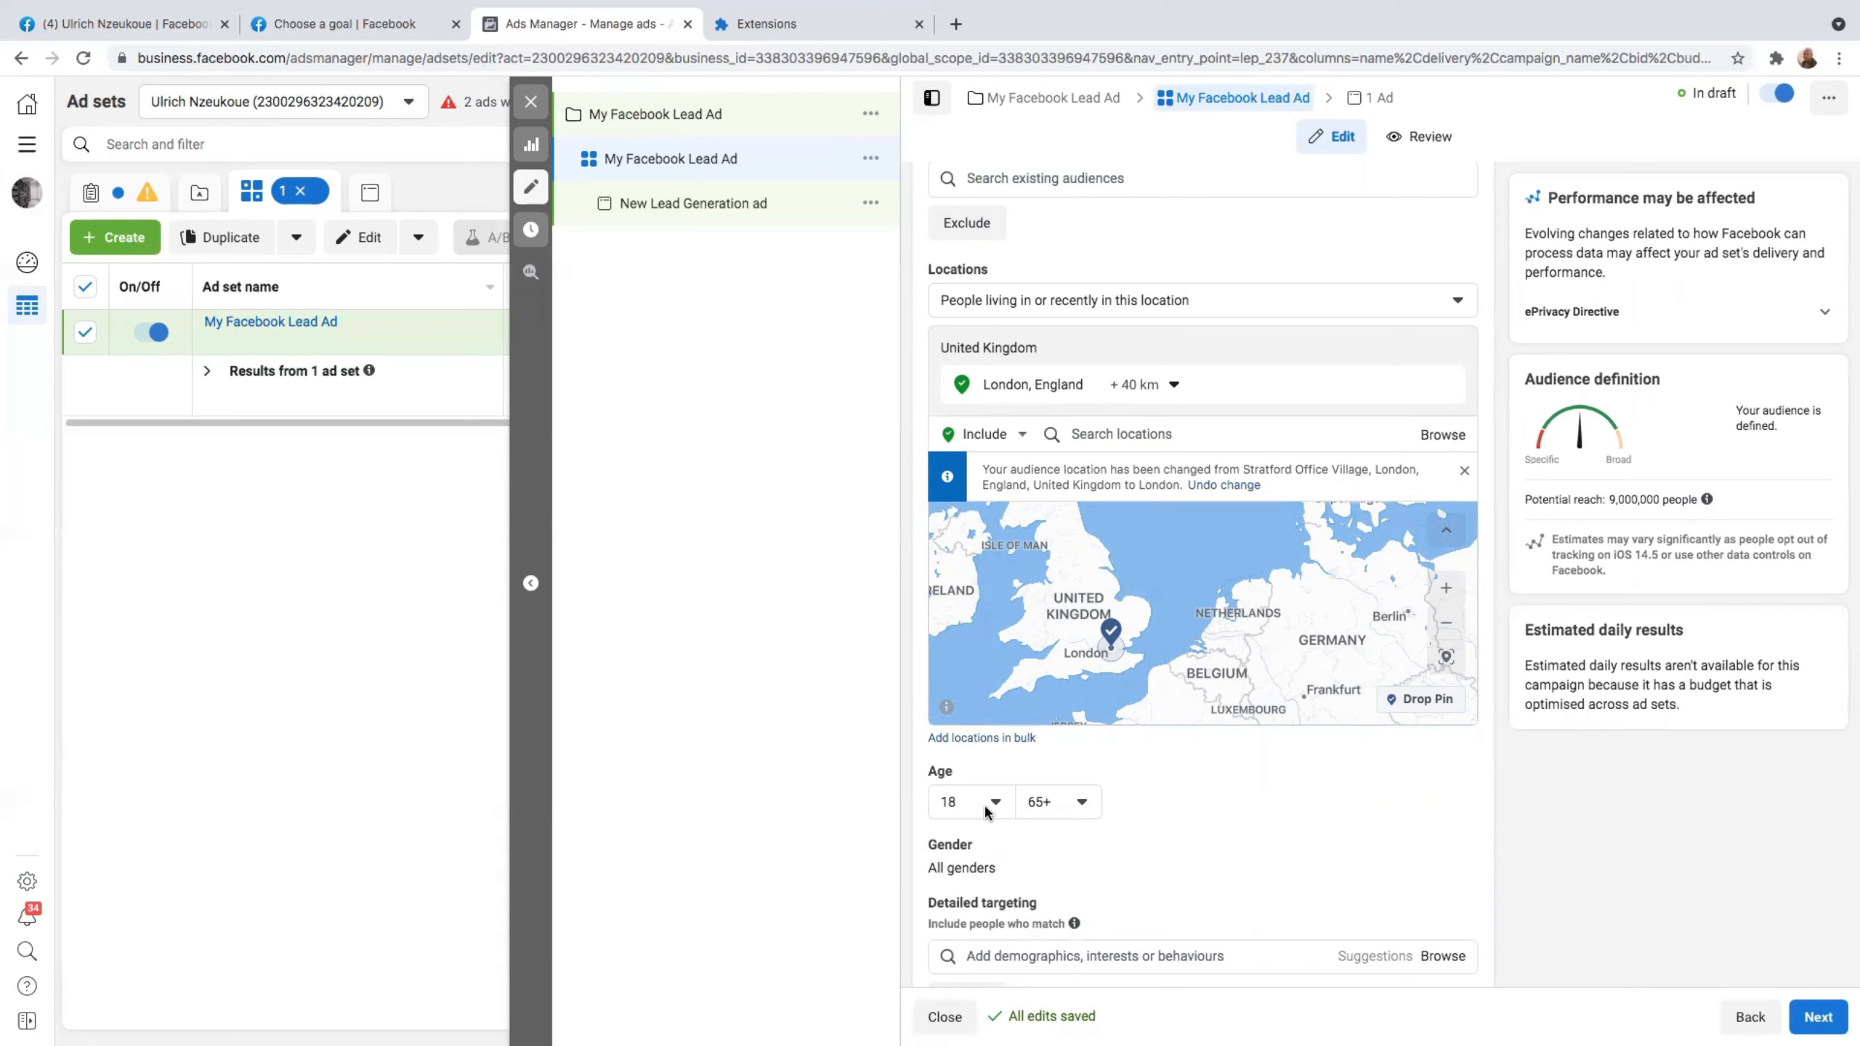
click(990, 804)
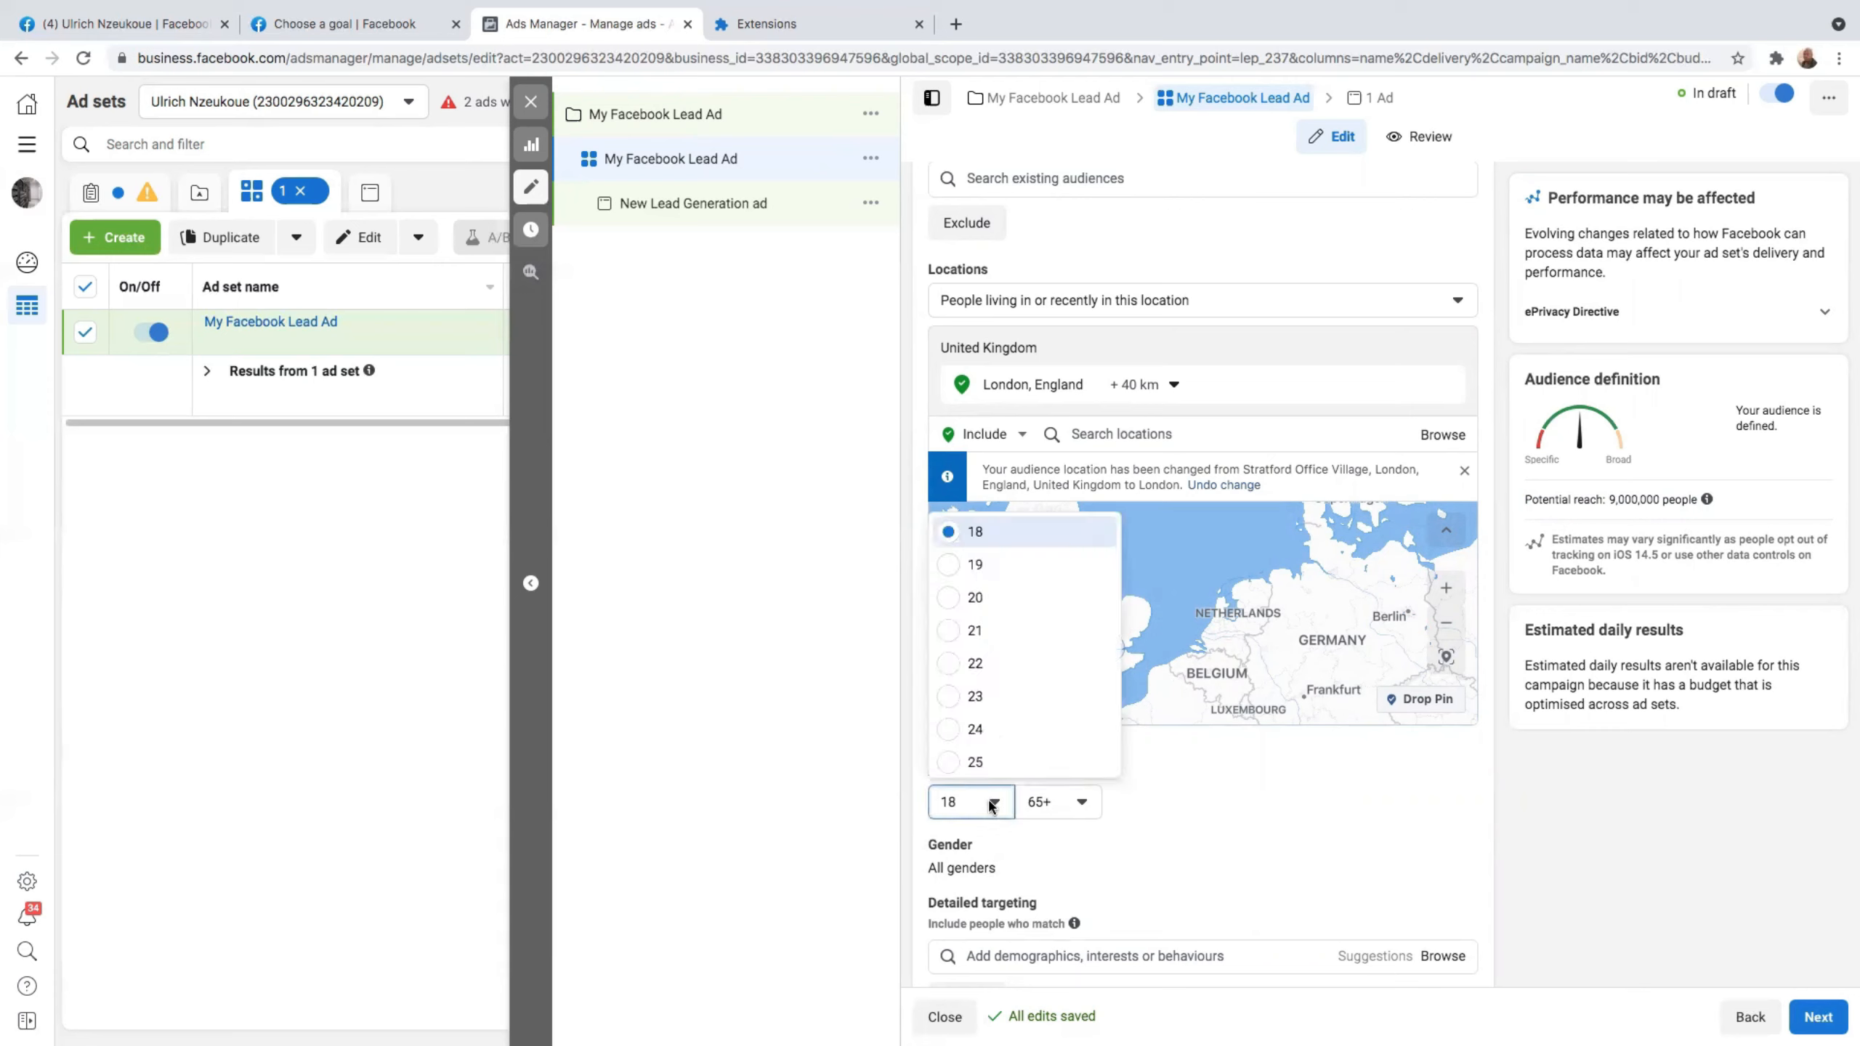
click(949, 765)
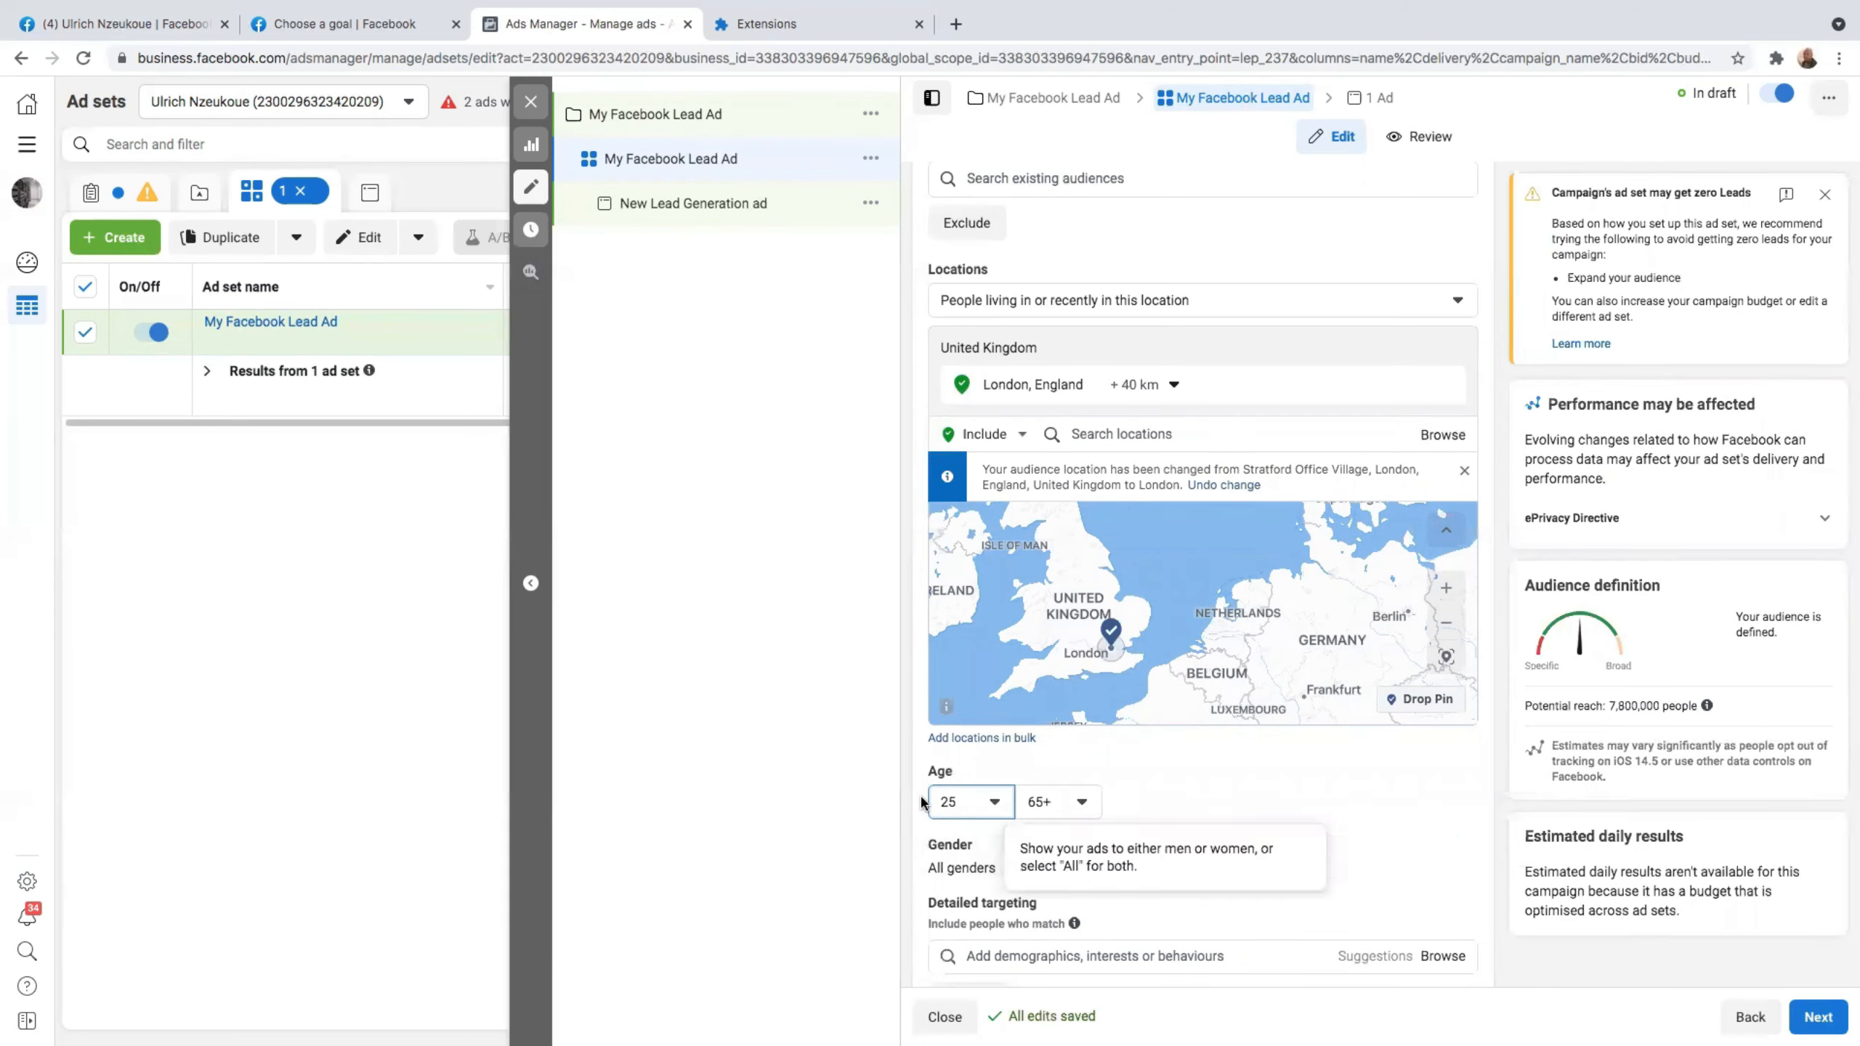
click(987, 806)
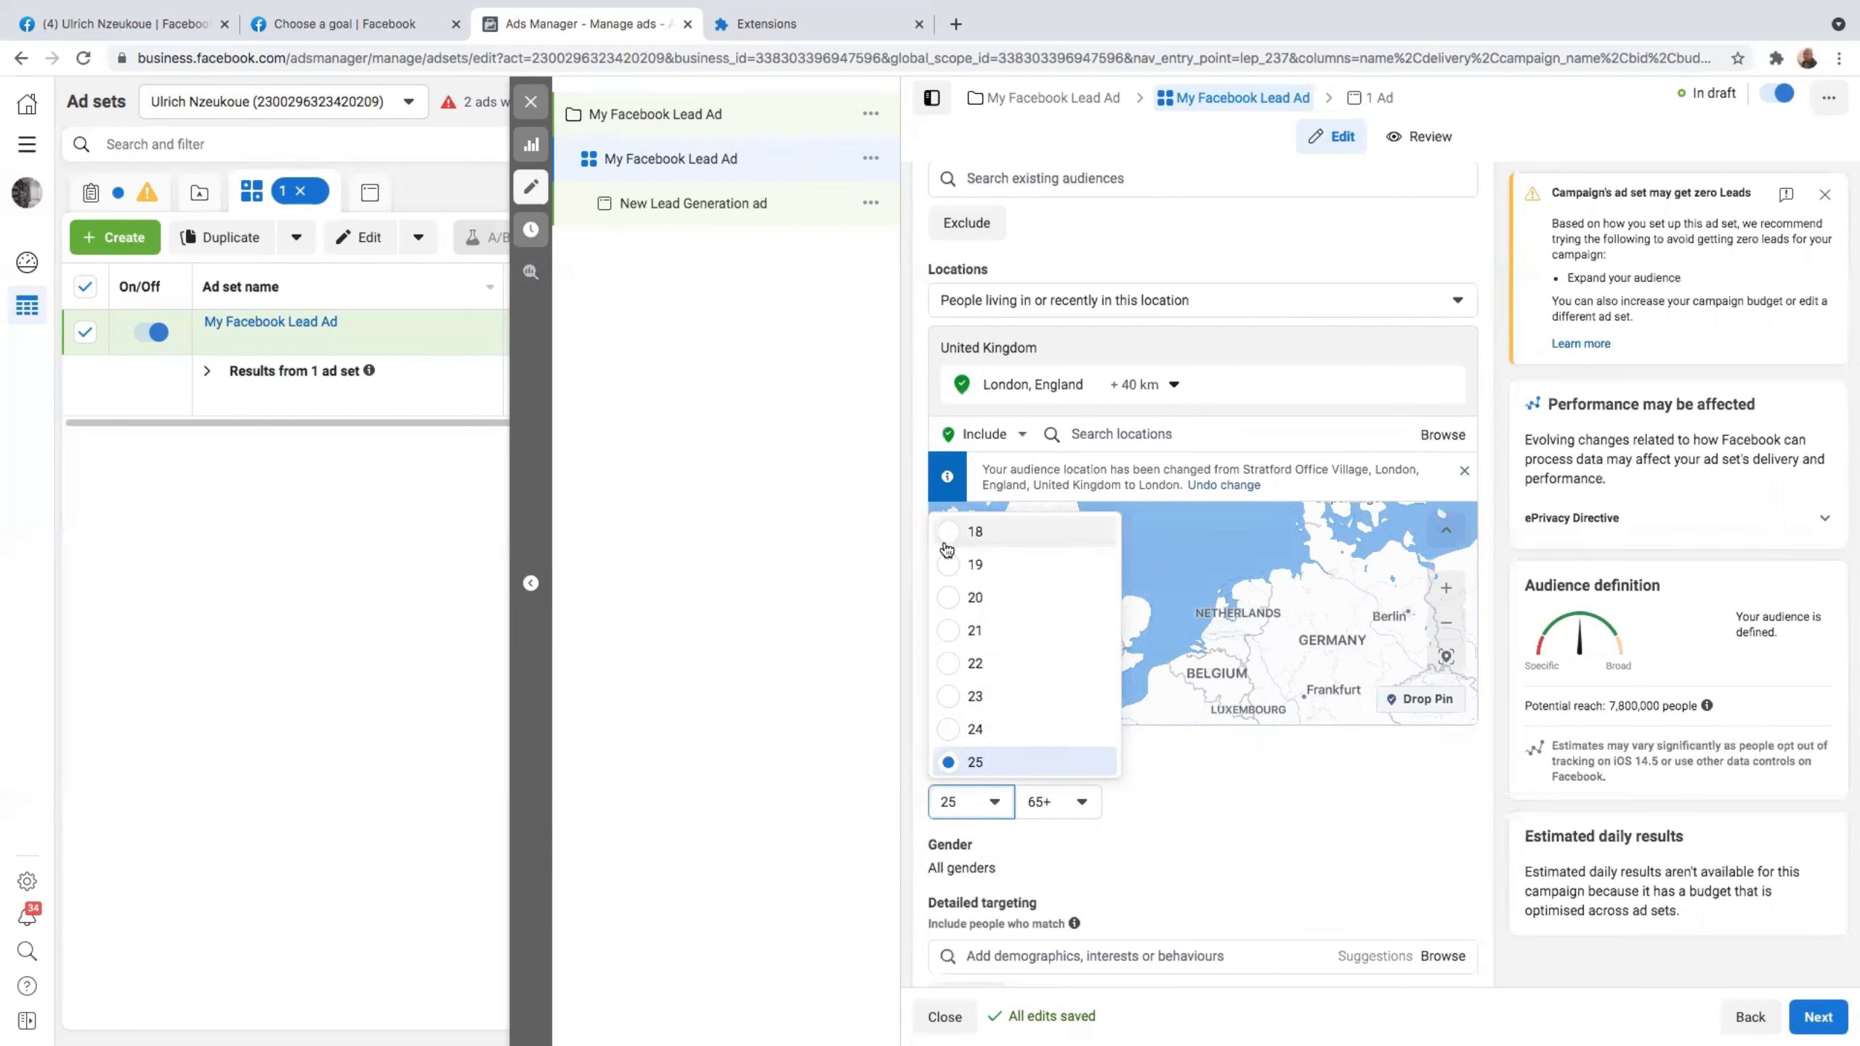
click(1257, 838)
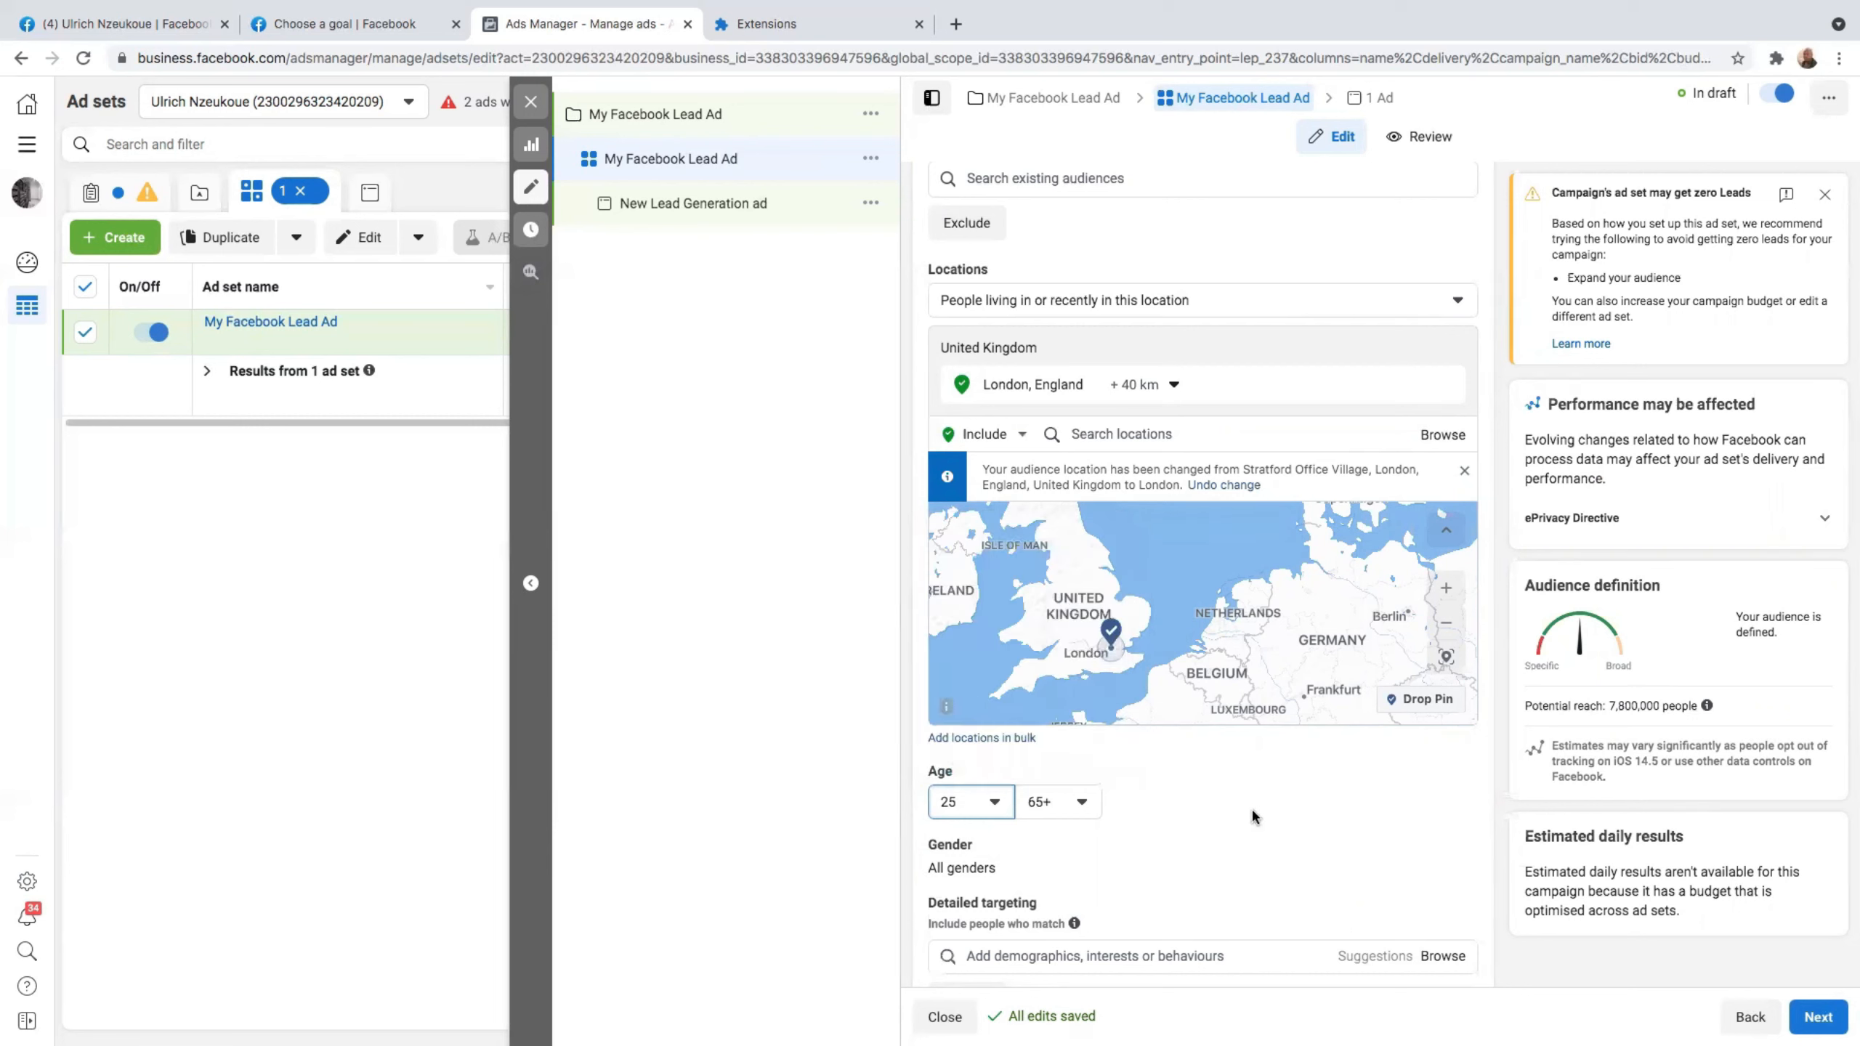
Open the audience's gender setting, try Women and Men, and return the selection to All.
scroll(1294, 820, down, 2)
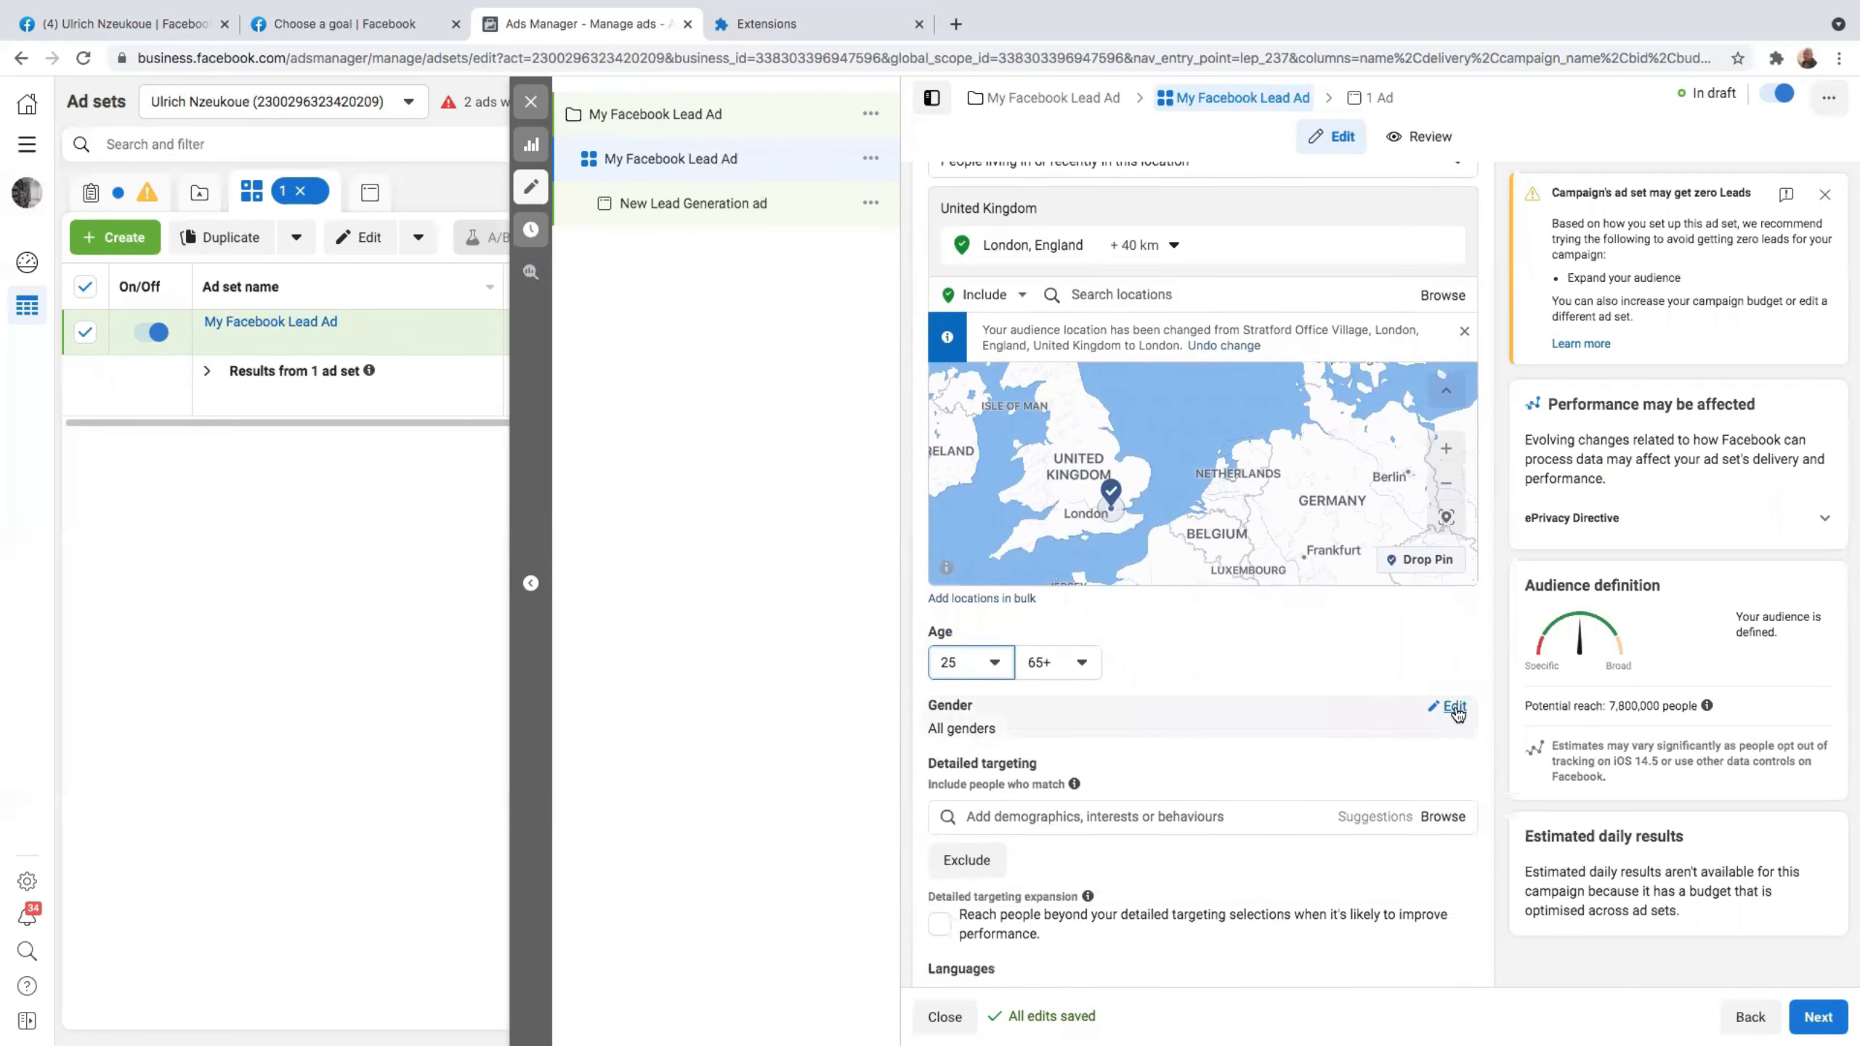
click(1449, 706)
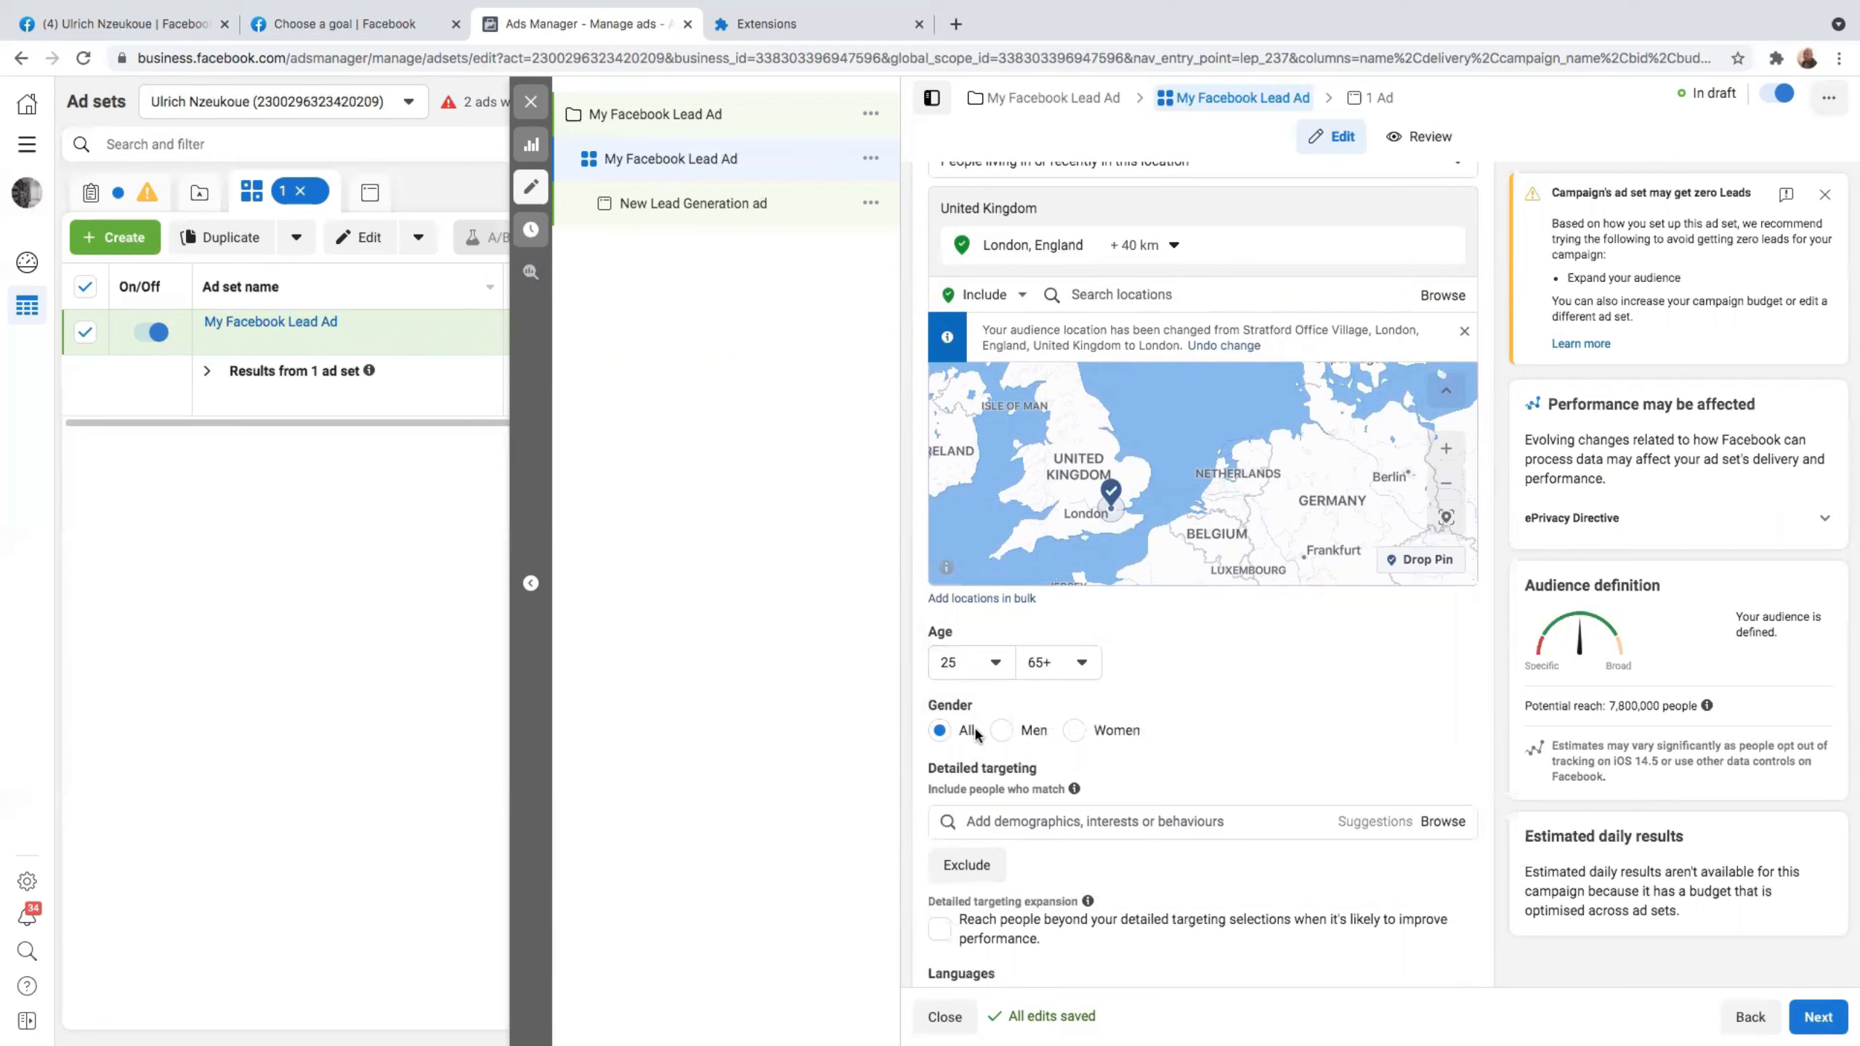
click(1080, 734)
click(1003, 730)
click(940, 732)
Search the detailed targeting for Facebook business options and include the Facebook Page admins behaviour.
scroll(978, 795, down, 2)
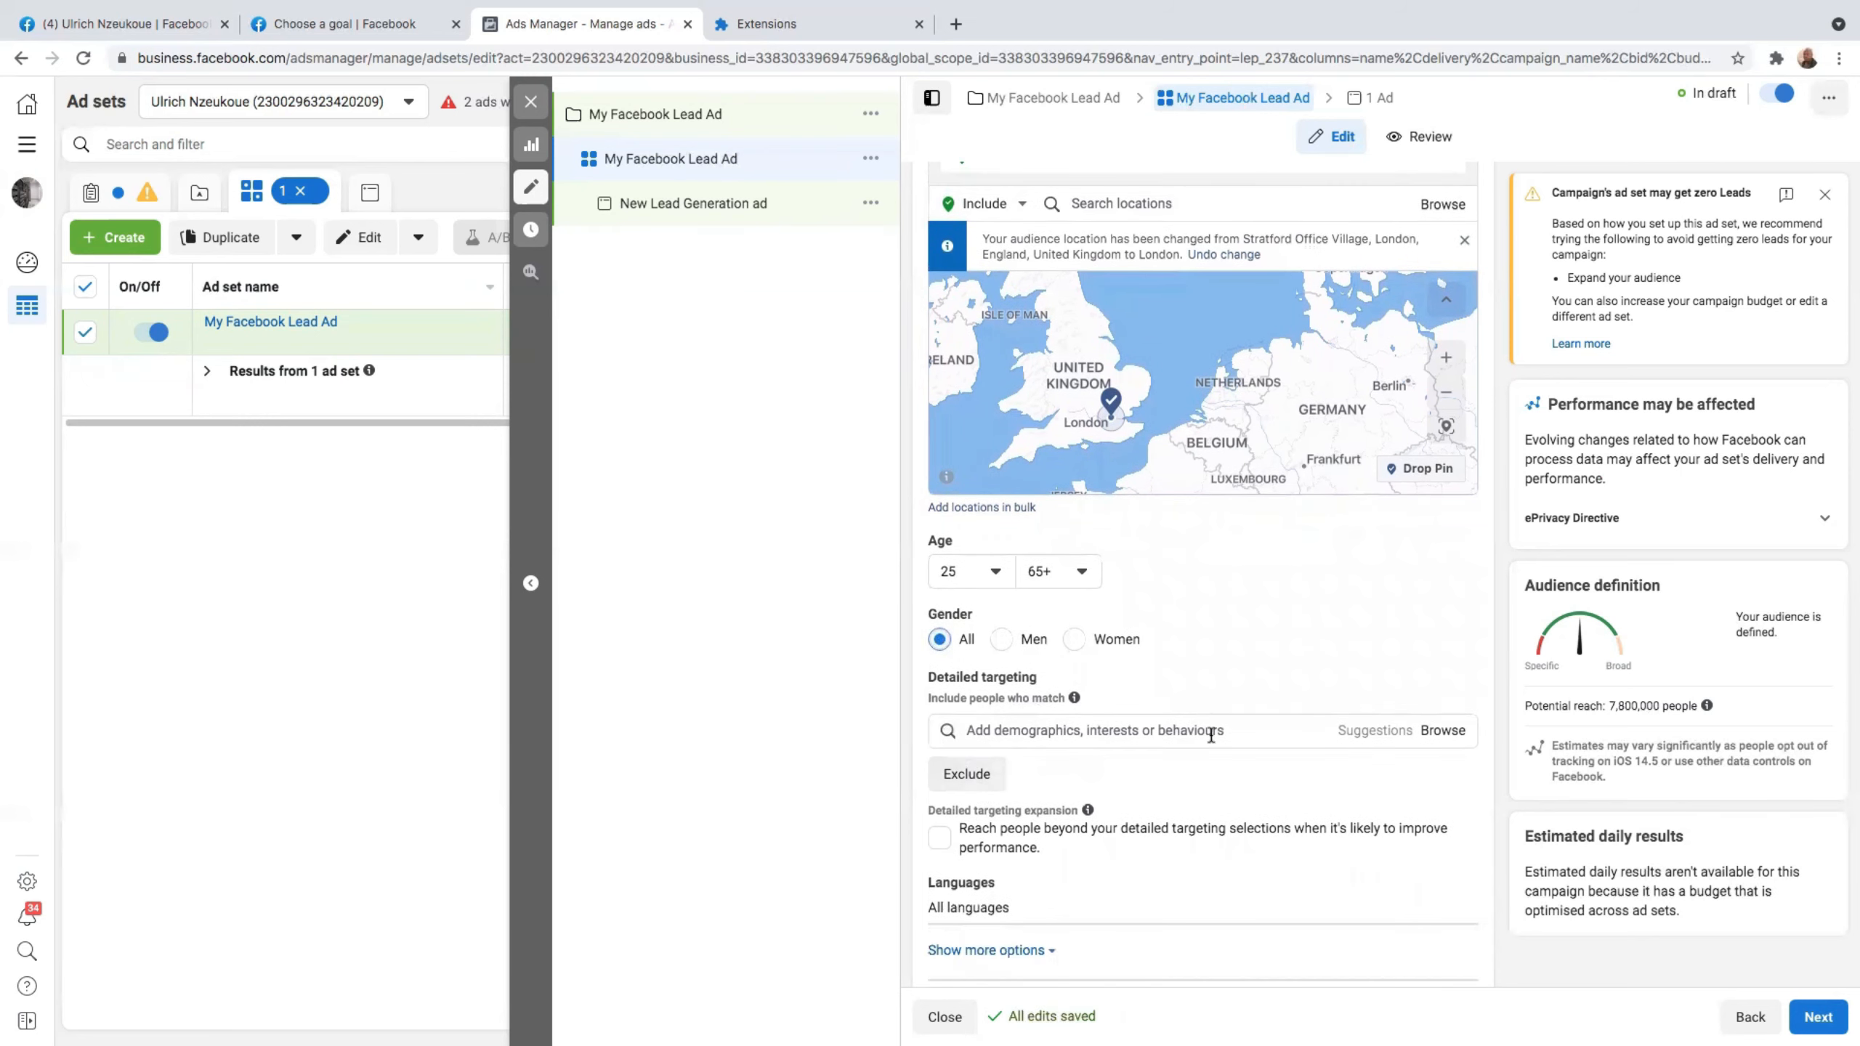
click(1114, 728)
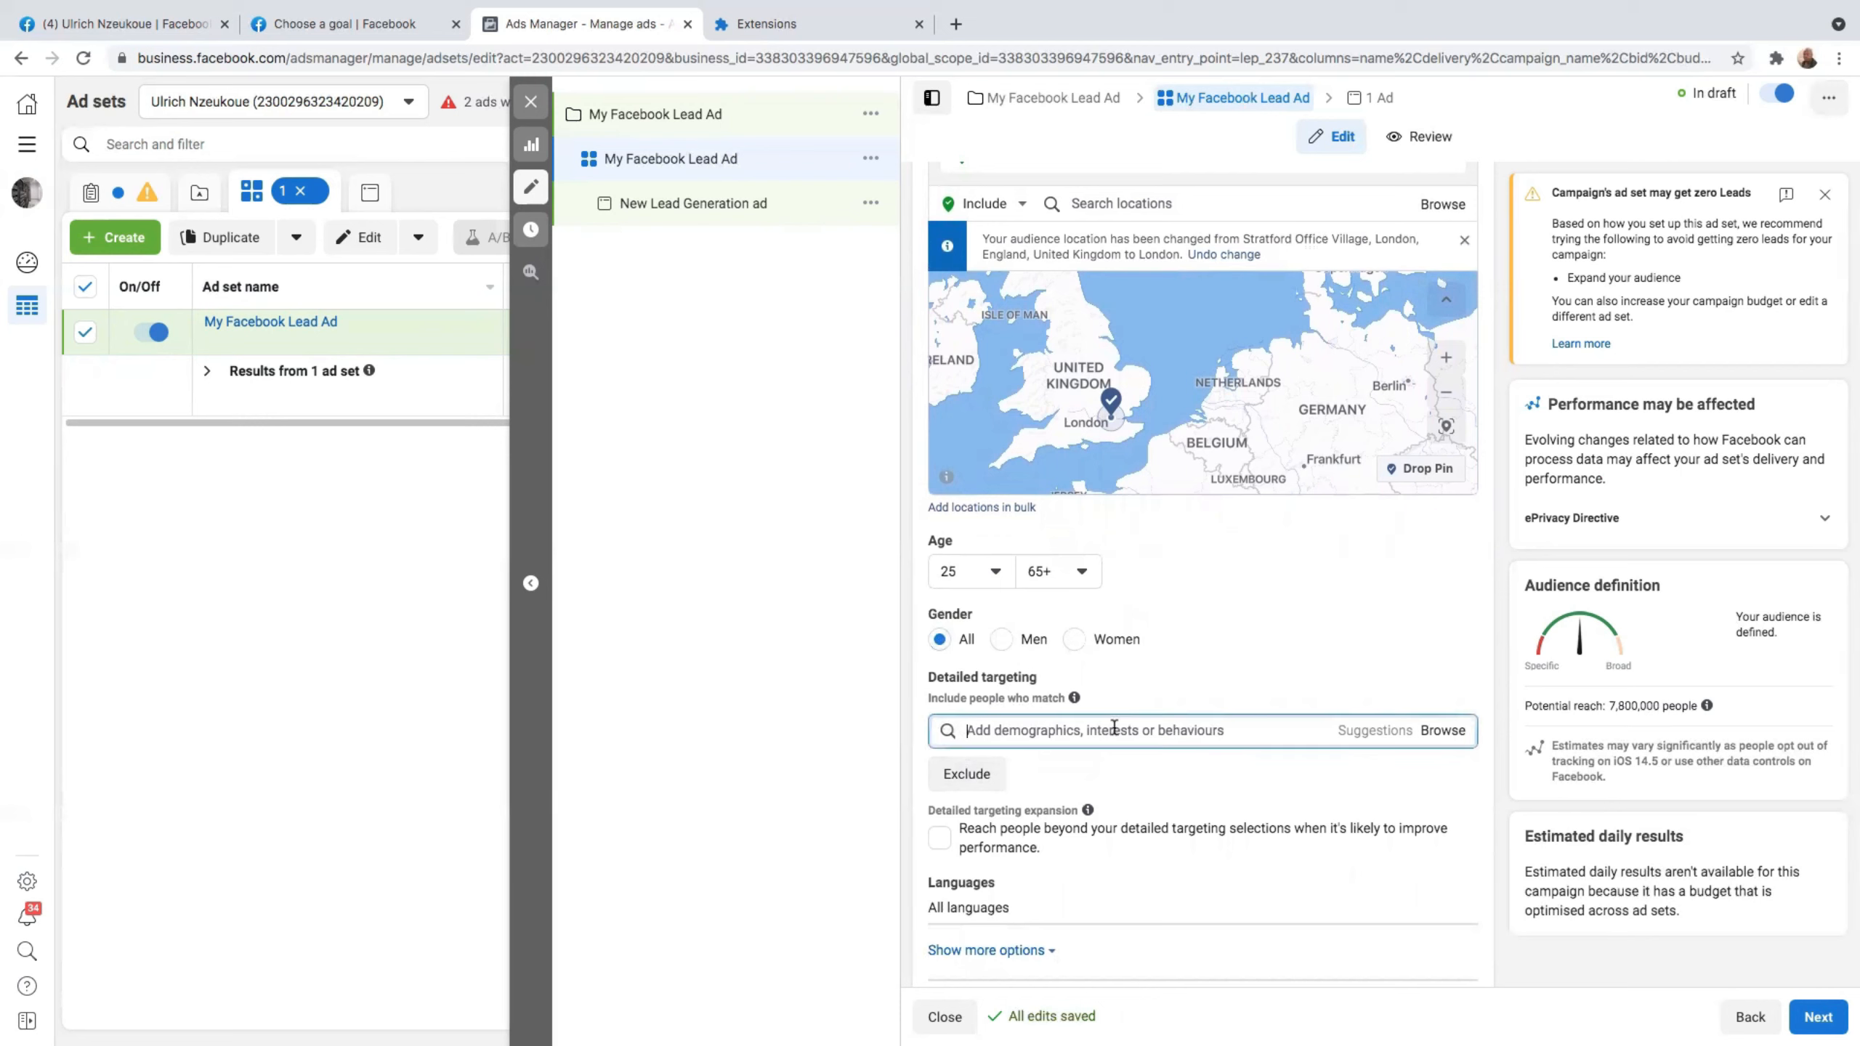
text(Faceb)
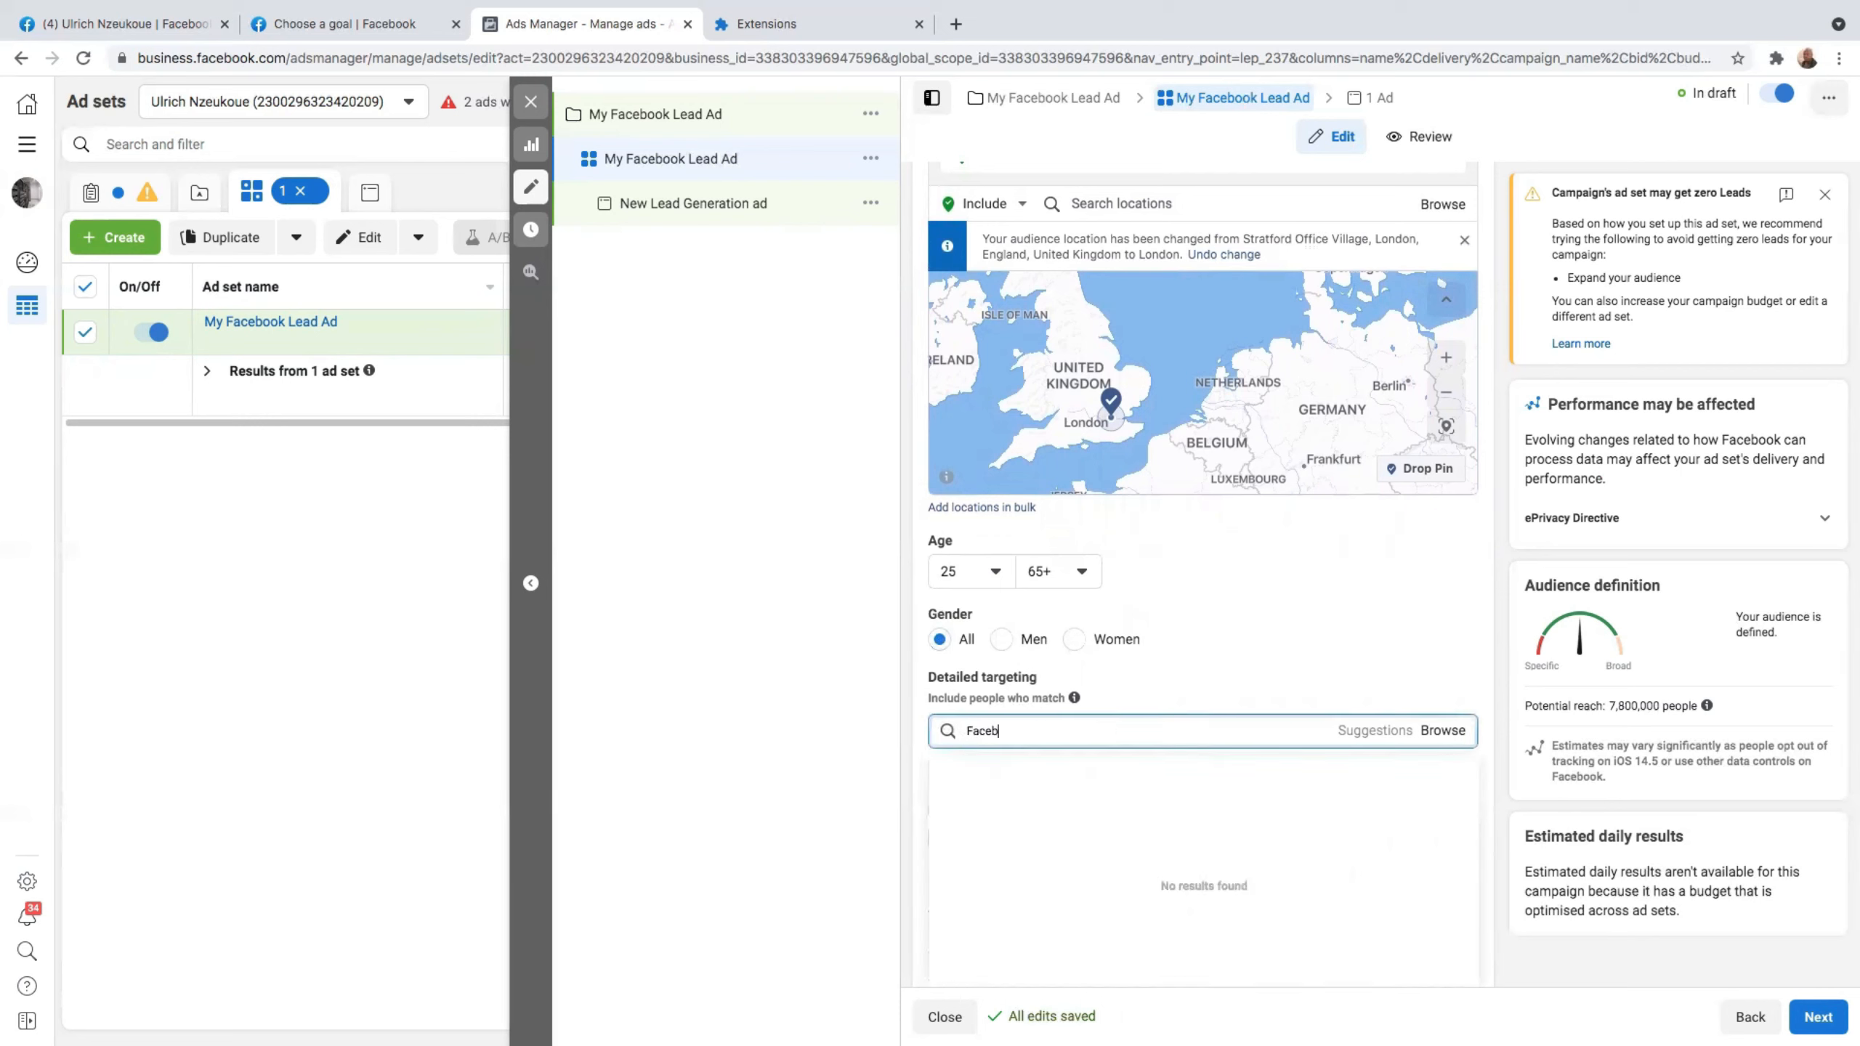
text(ook Busi)
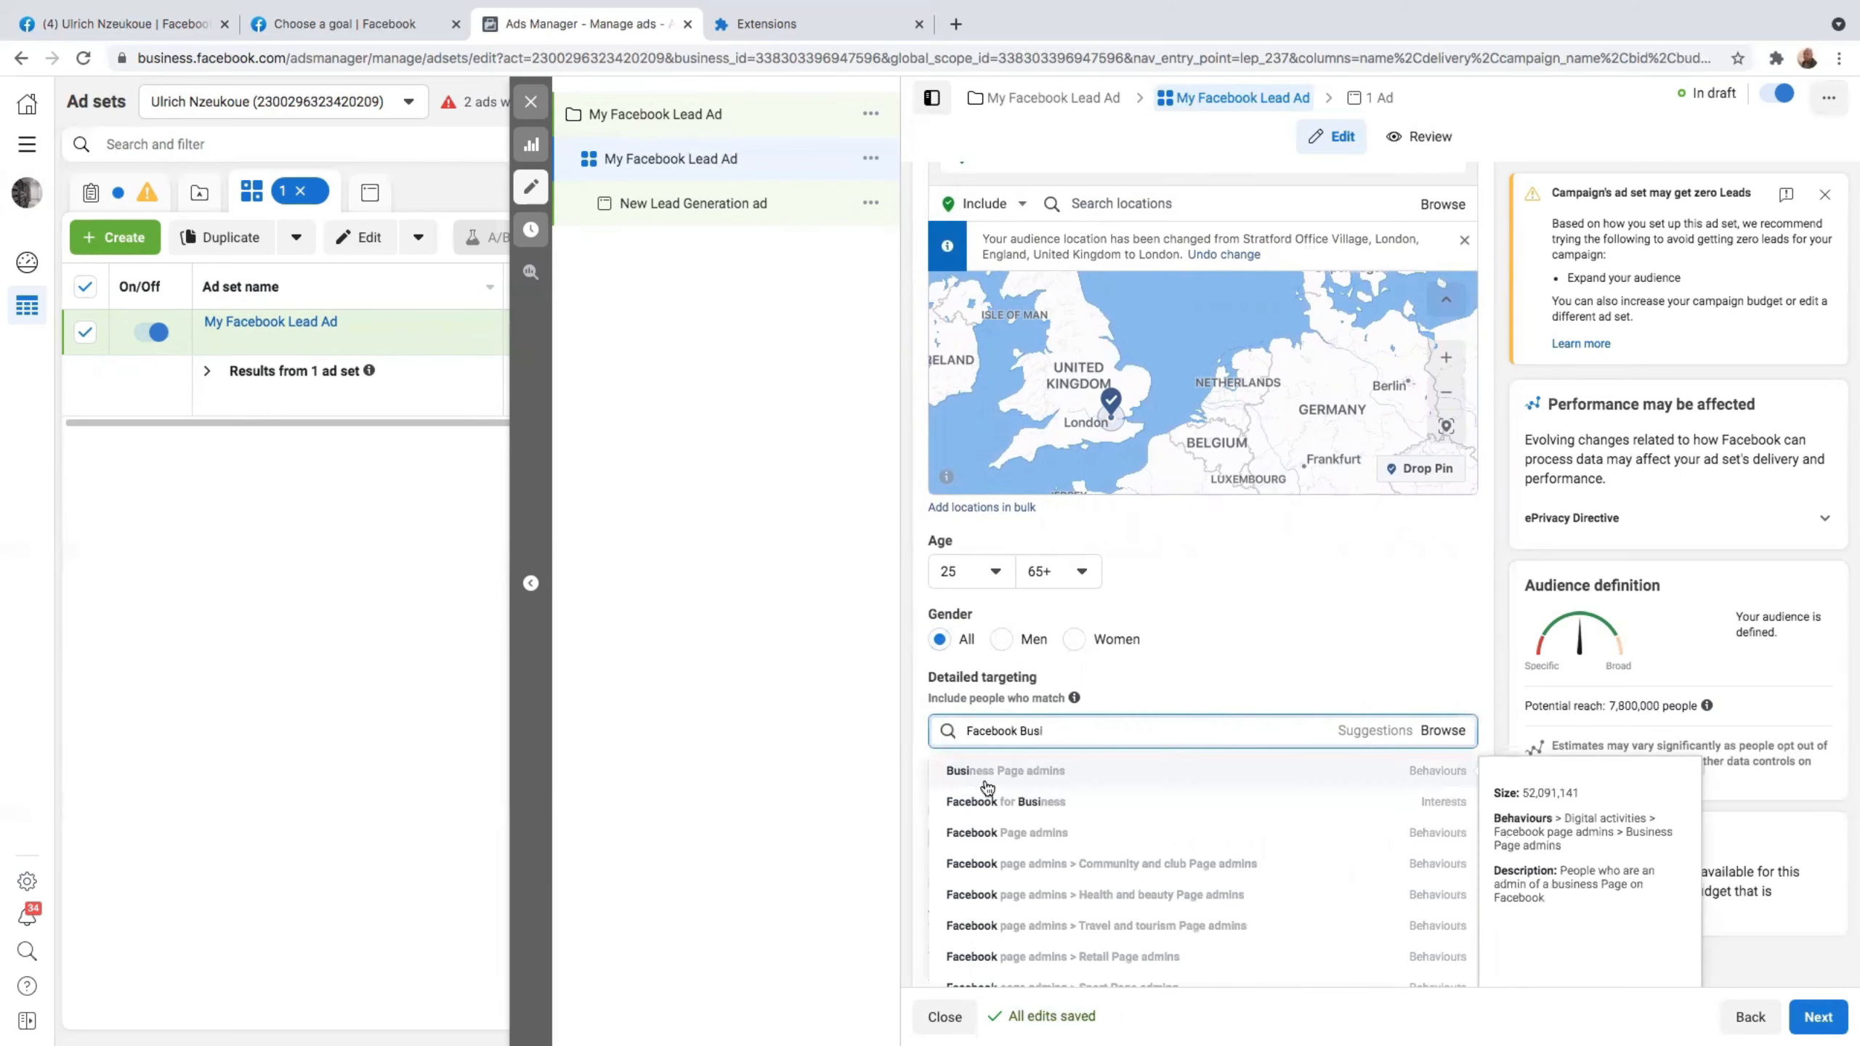
click(1029, 842)
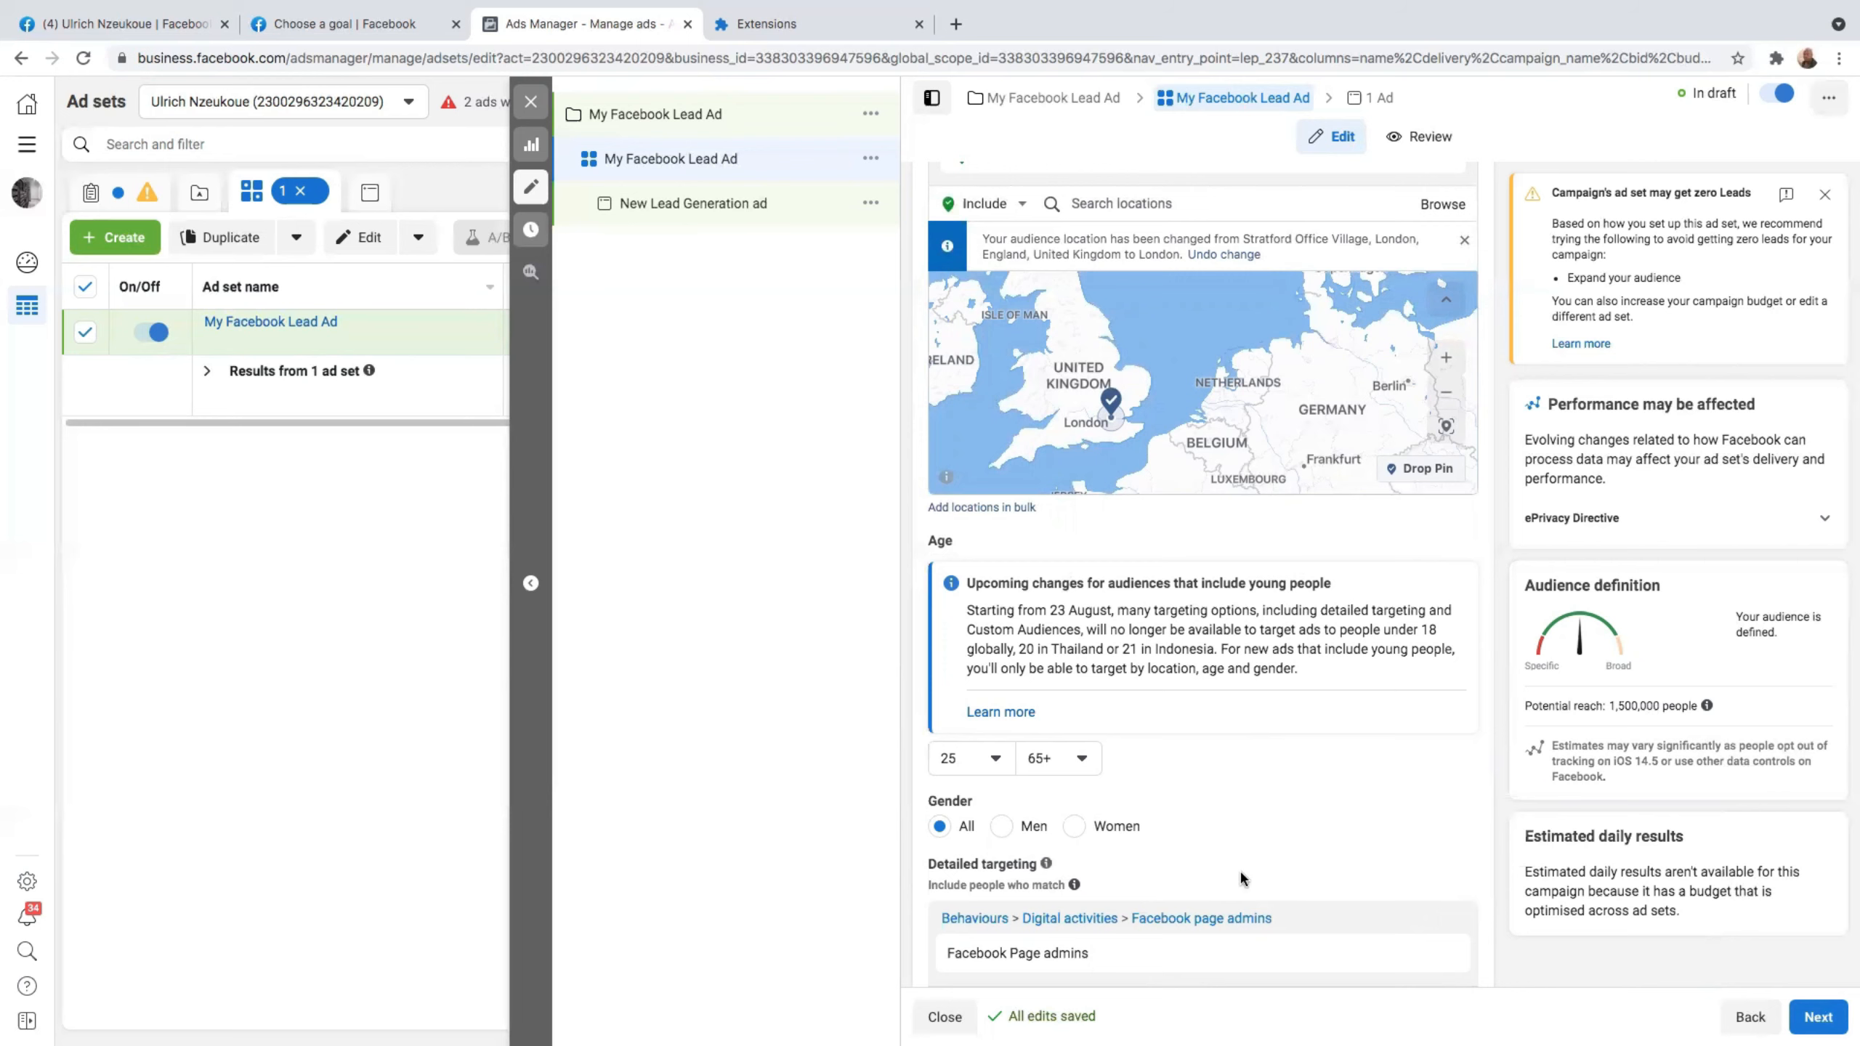
mouse_move(1151, 952)
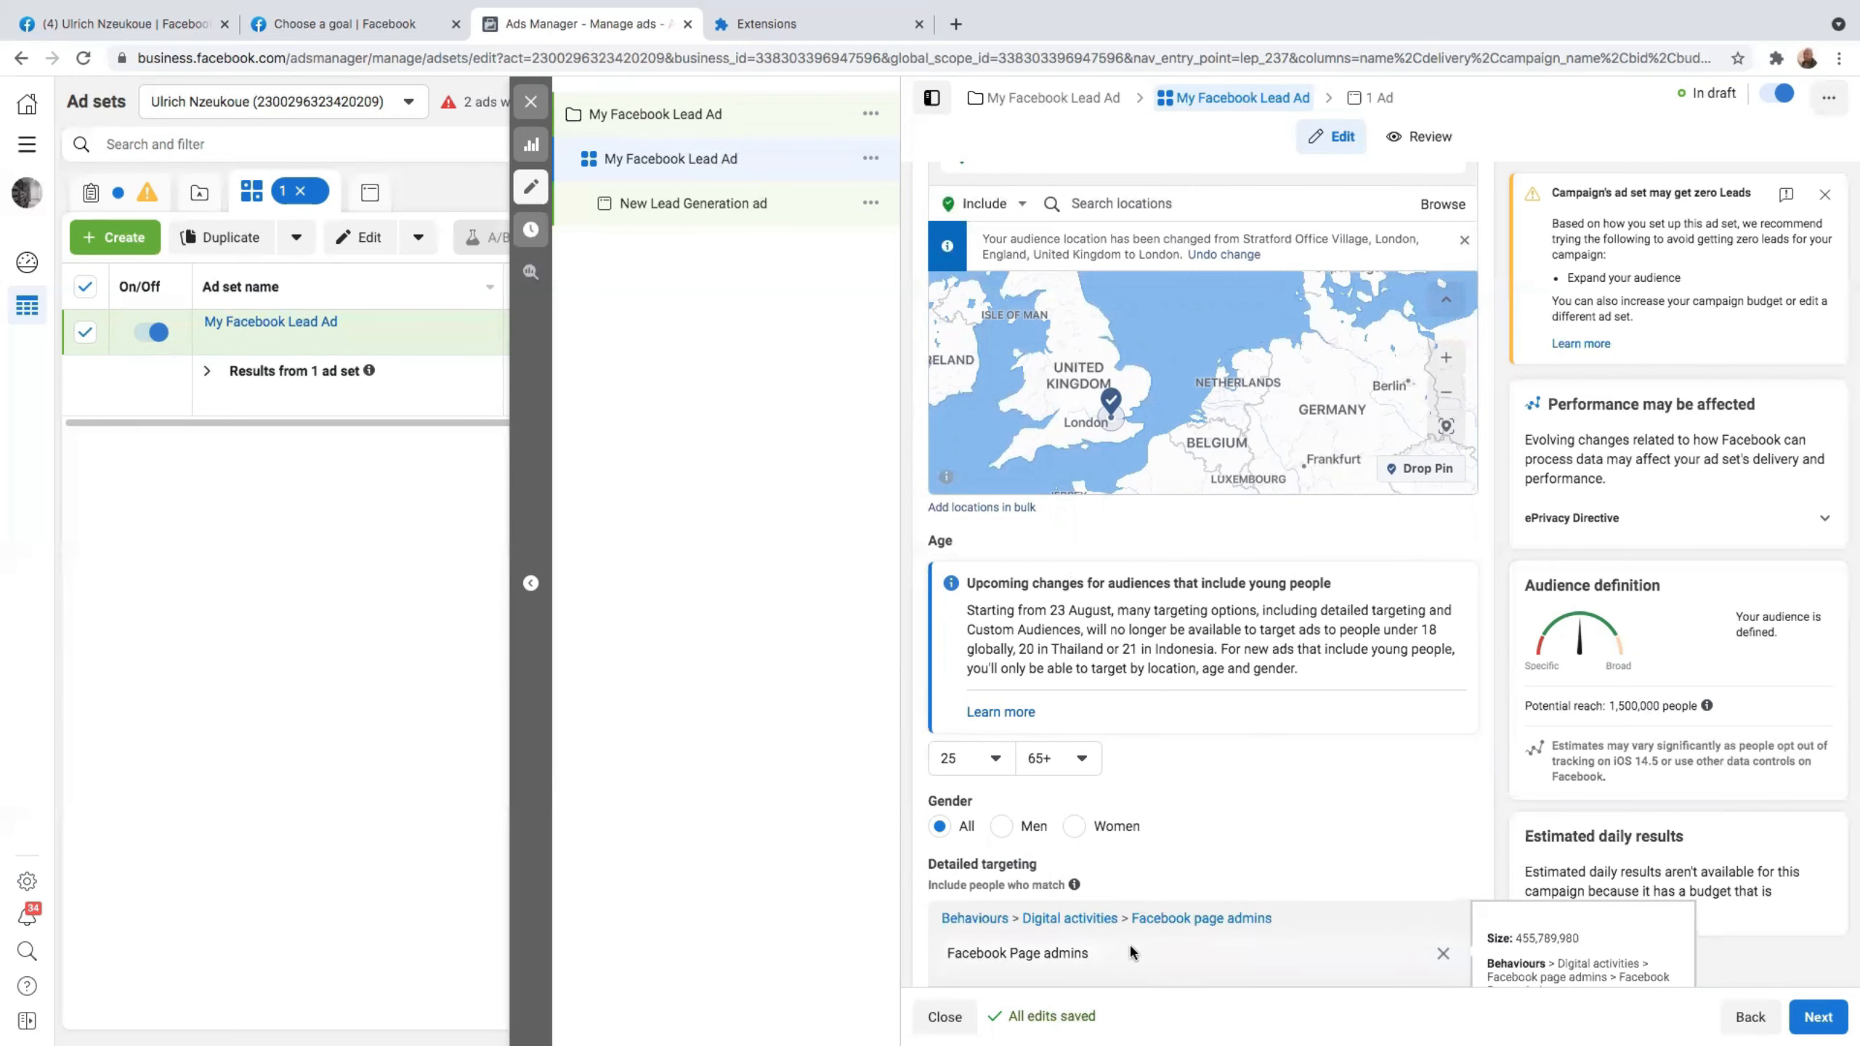
Search the detailed targeting for business options and include the Business Page admins behaviour.
scroll(1101, 960, down, 2)
click(1015, 852)
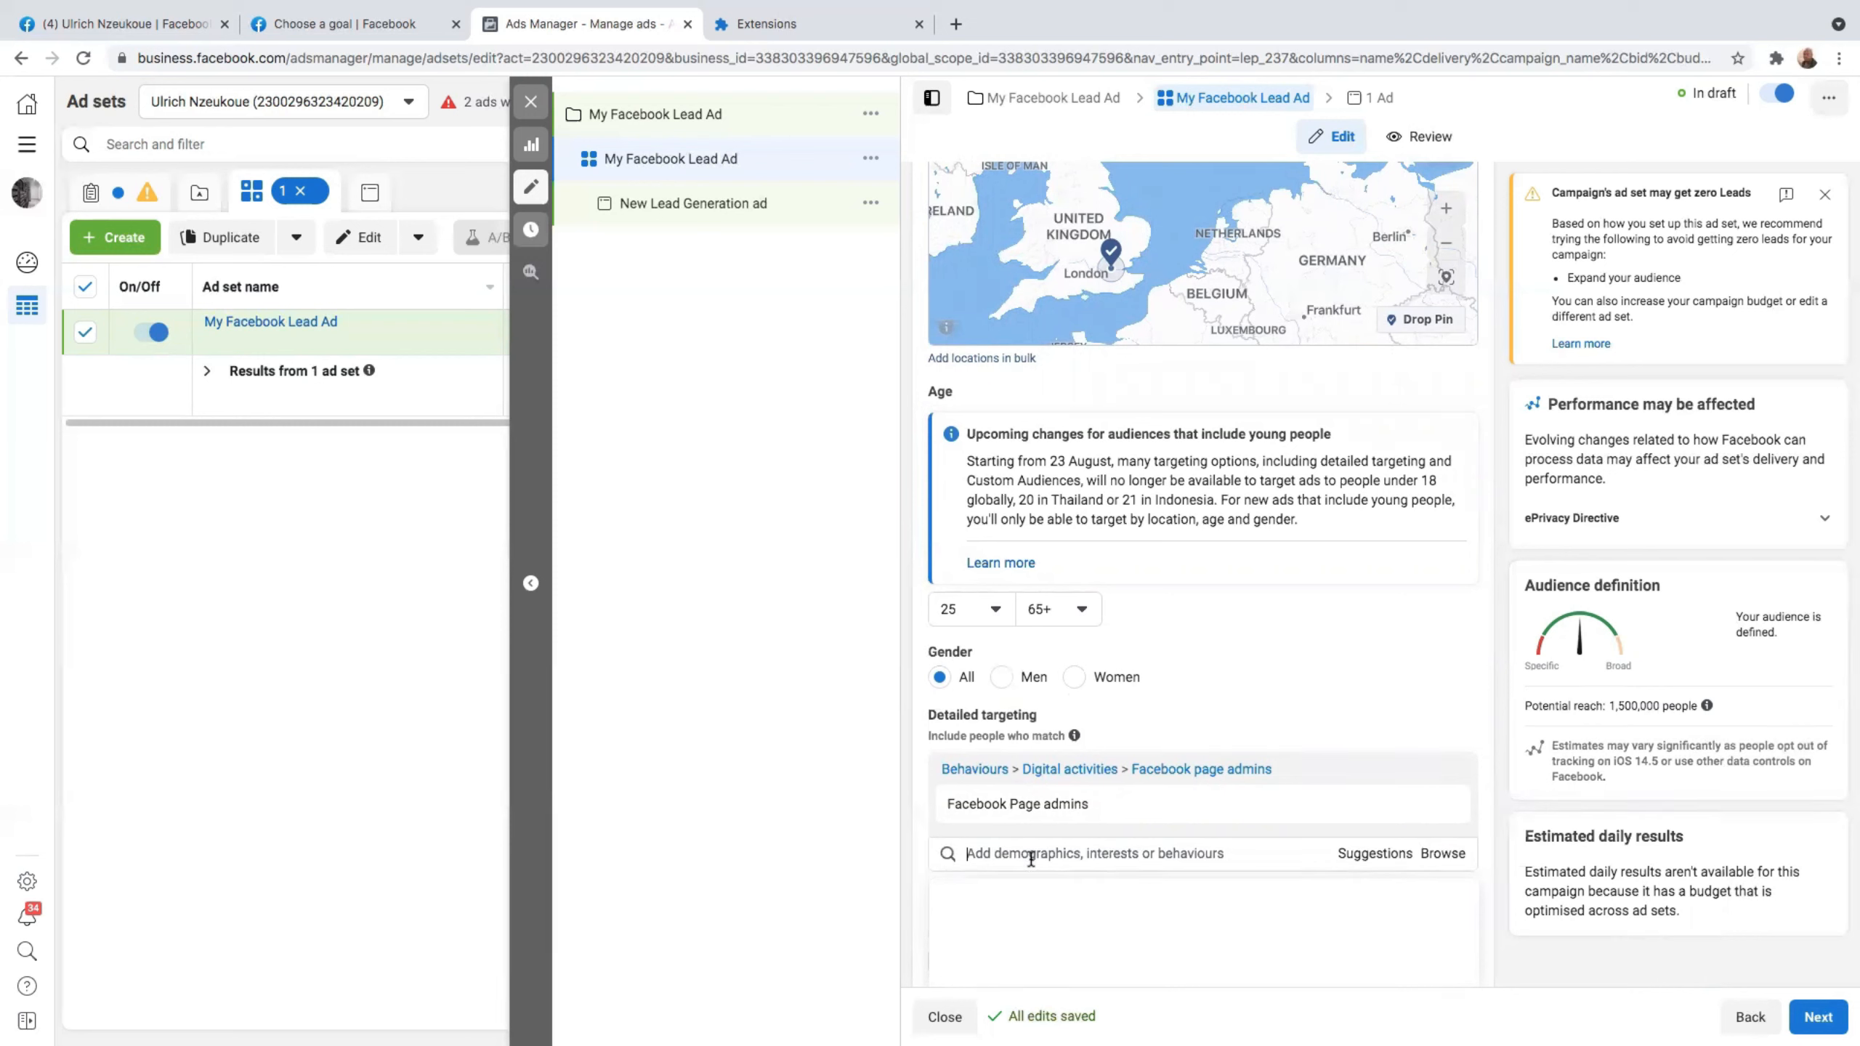
text(B)
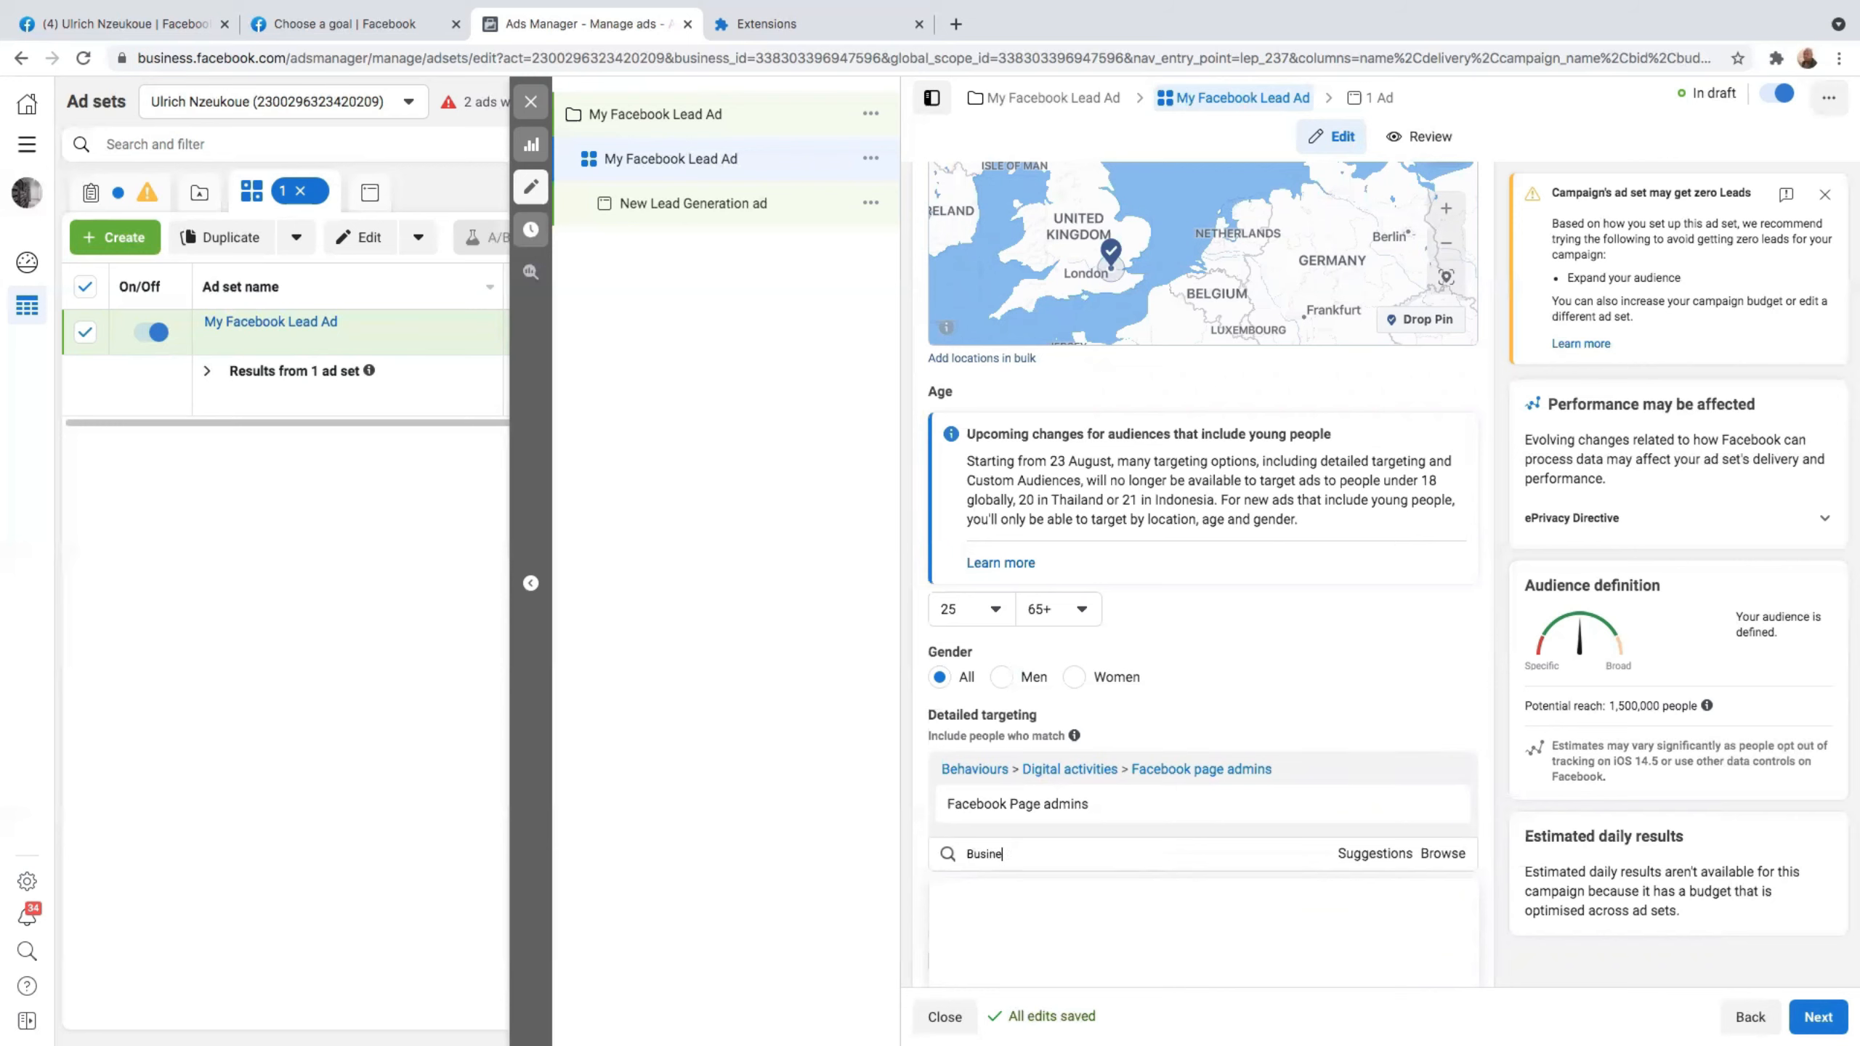
text(usine)
click(1062, 902)
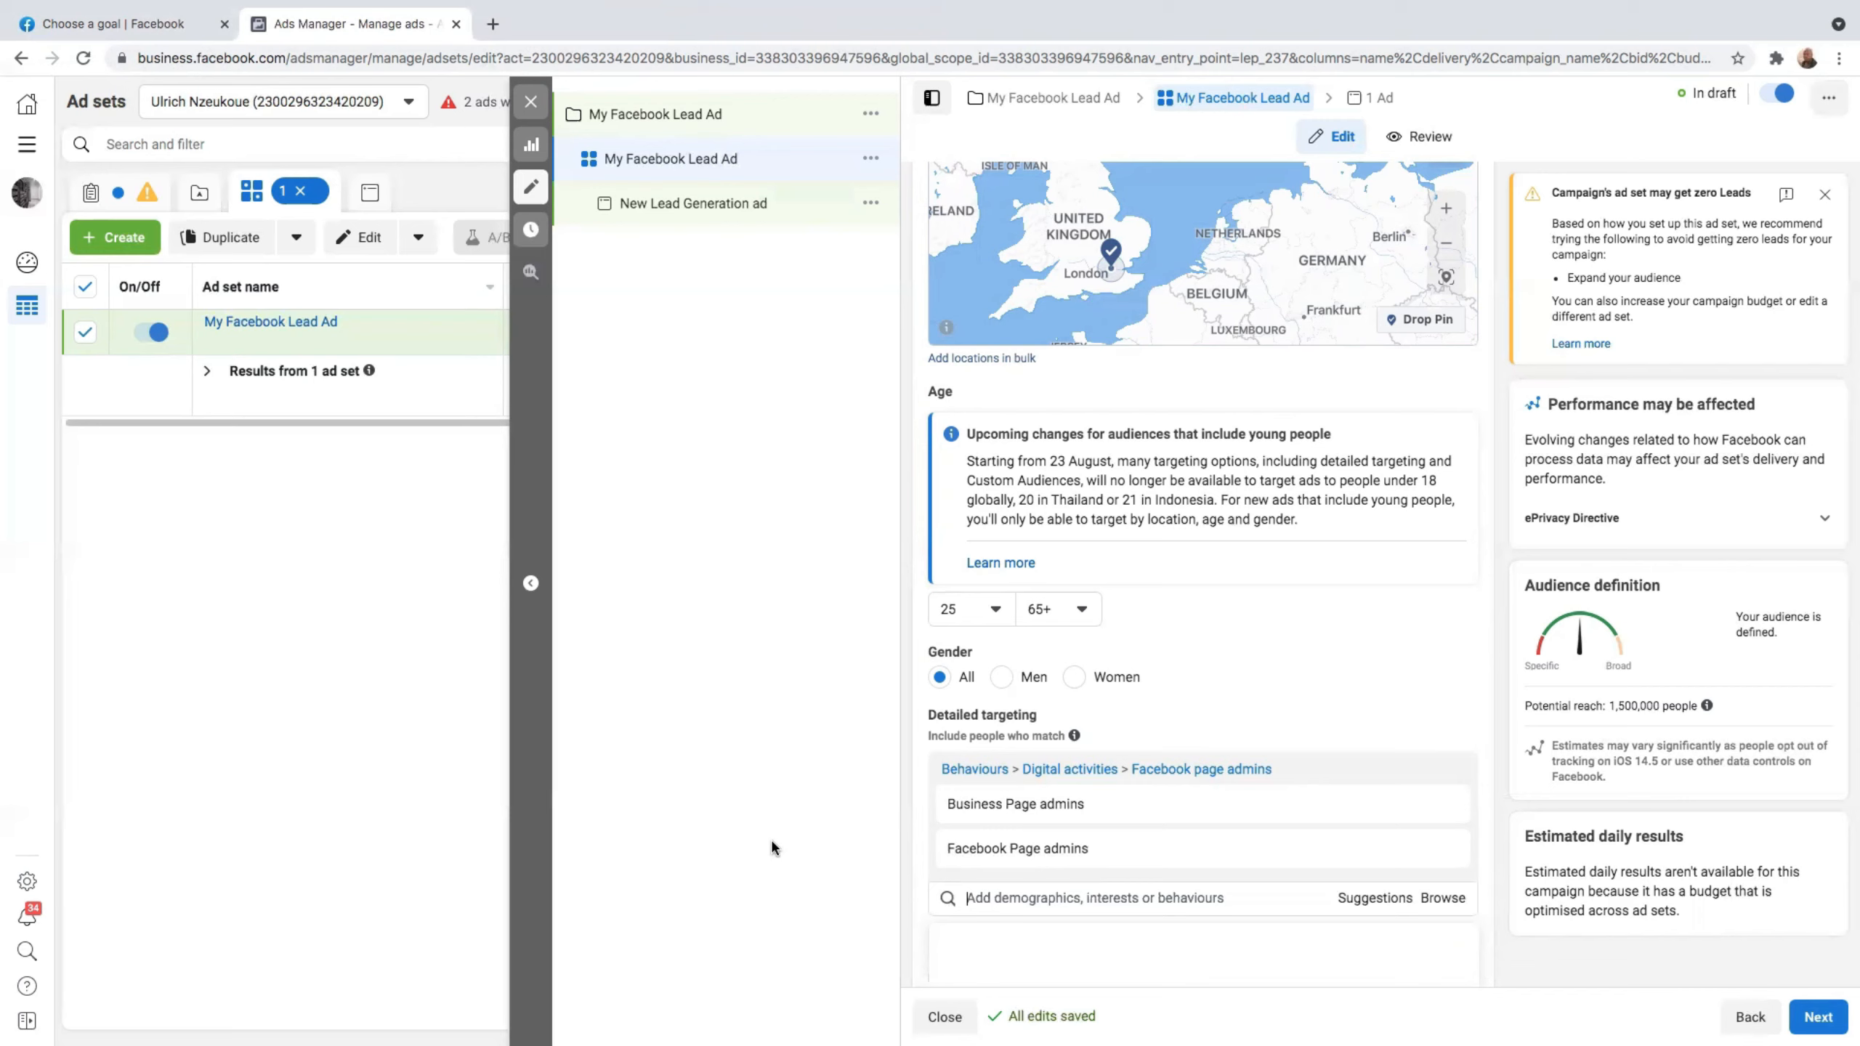
Search the detailed targeting for Forbes magazine and try to include the Forbes interest.
text(For)
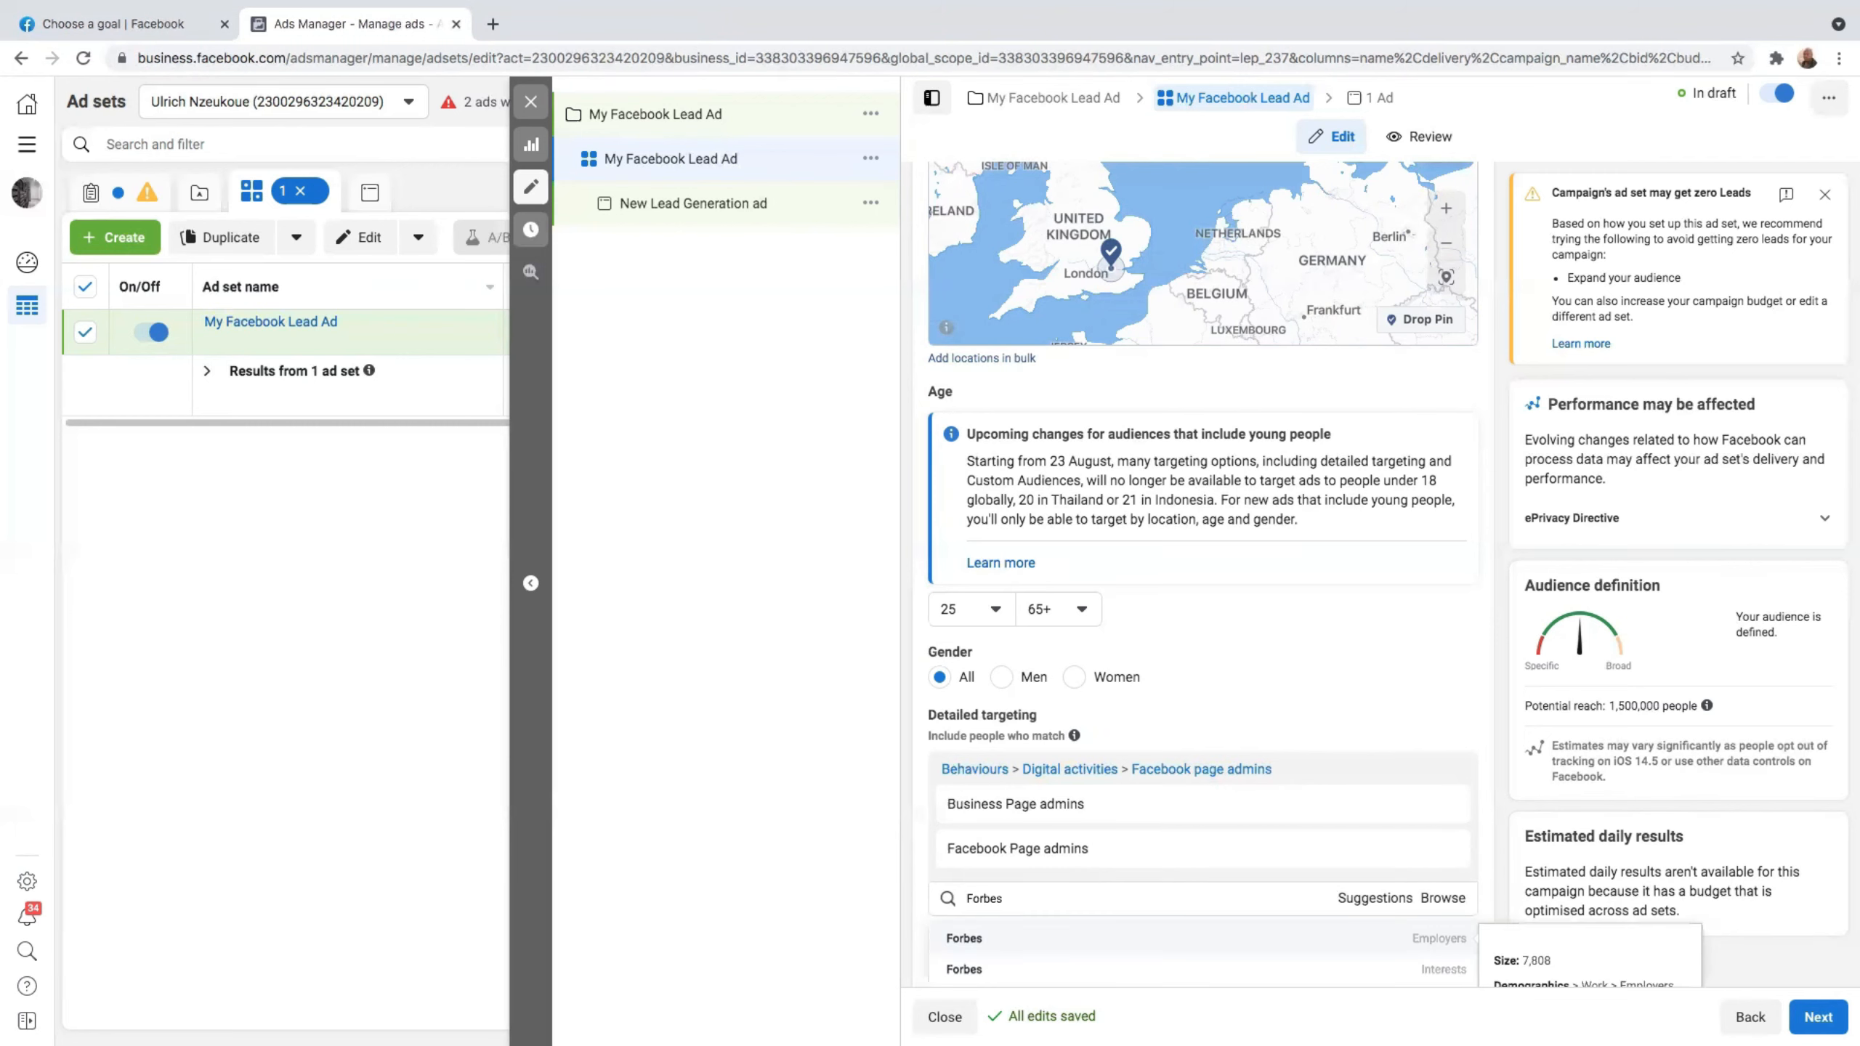
text(bes magazin)
scroll(956, 855, down, 2)
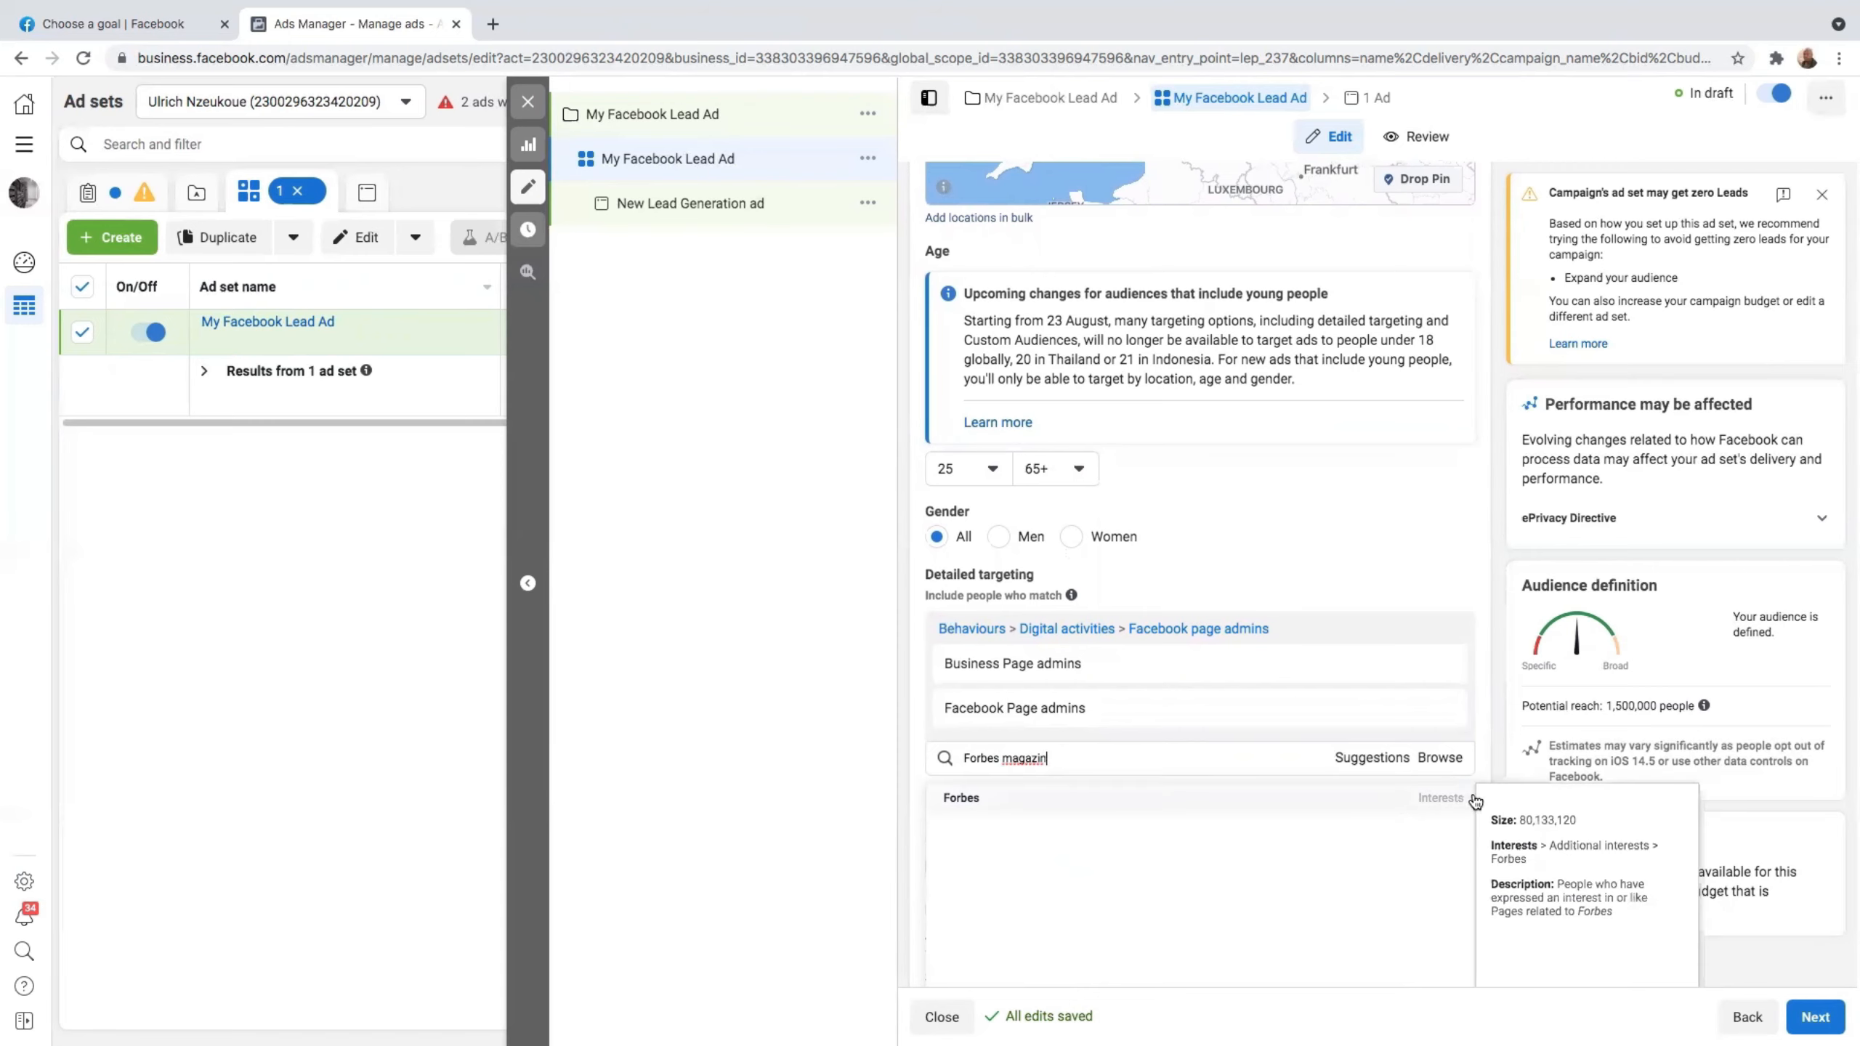
click(1421, 800)
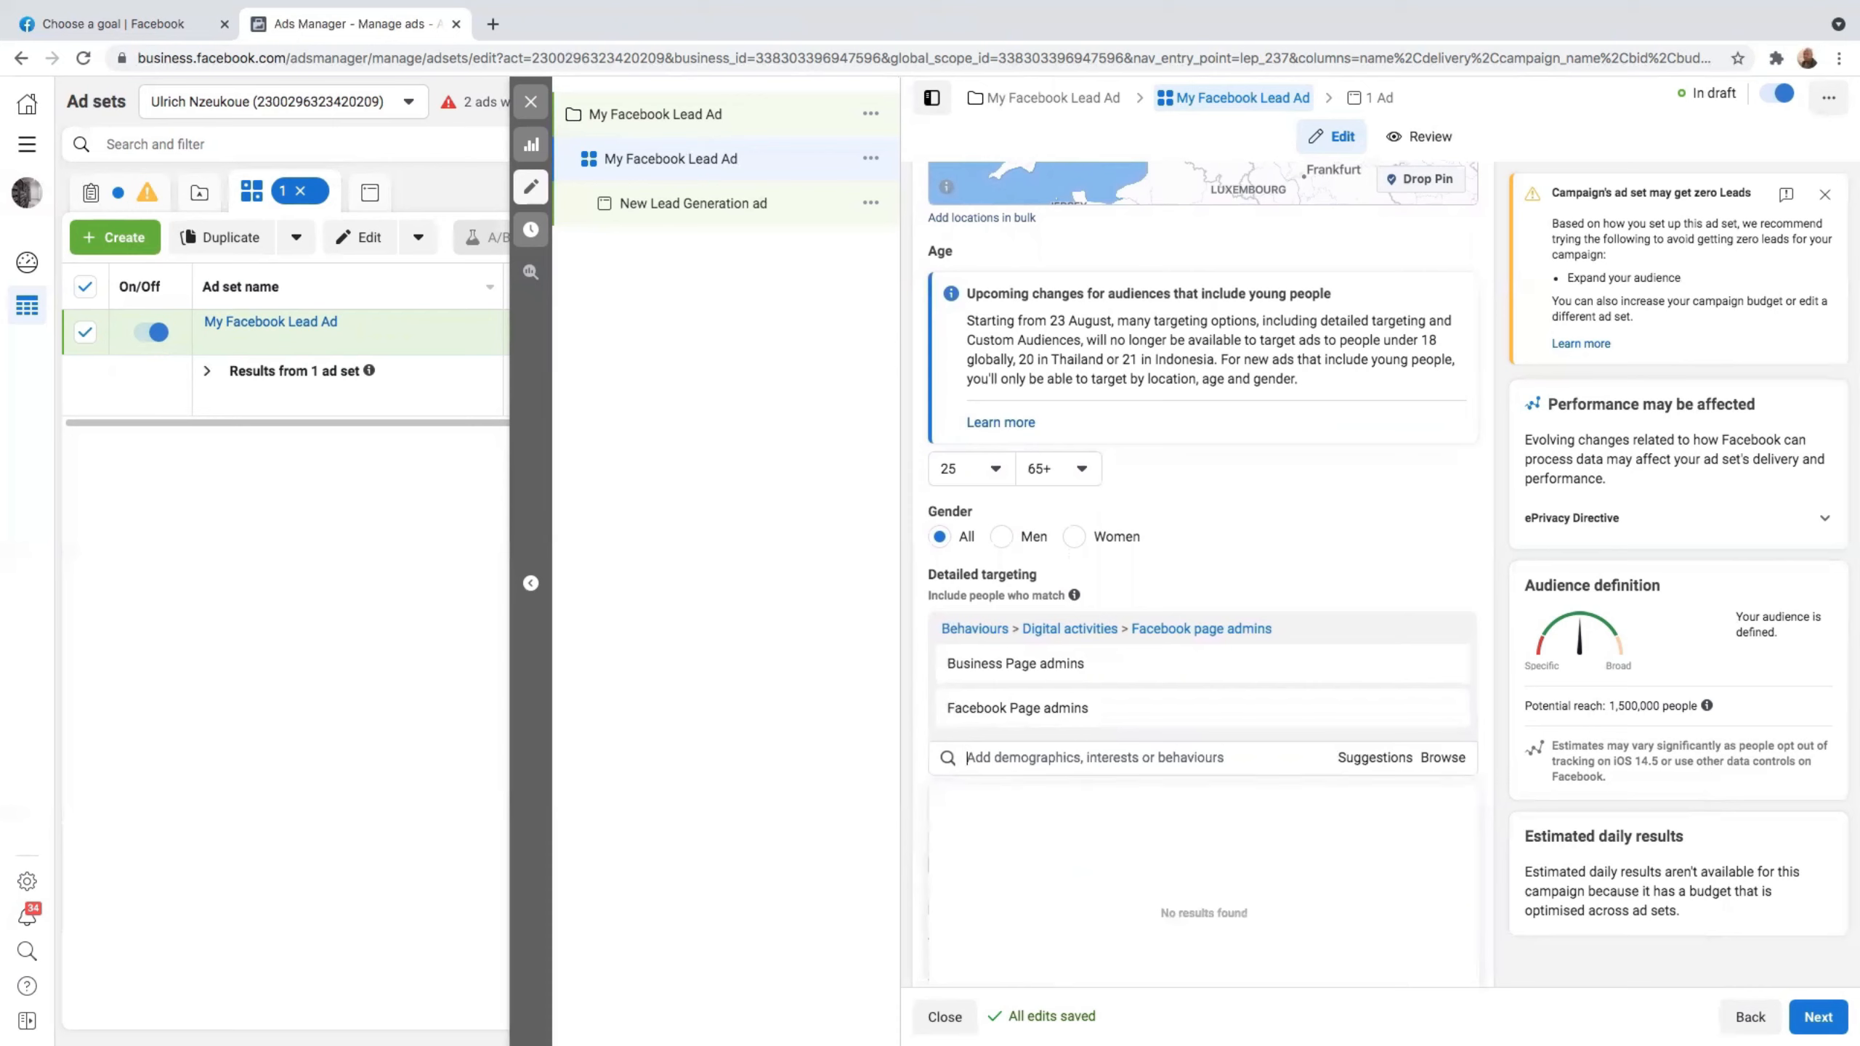
Search the detailed targeting for Tony Robbins and include that interest in the audience.
text(Ton)
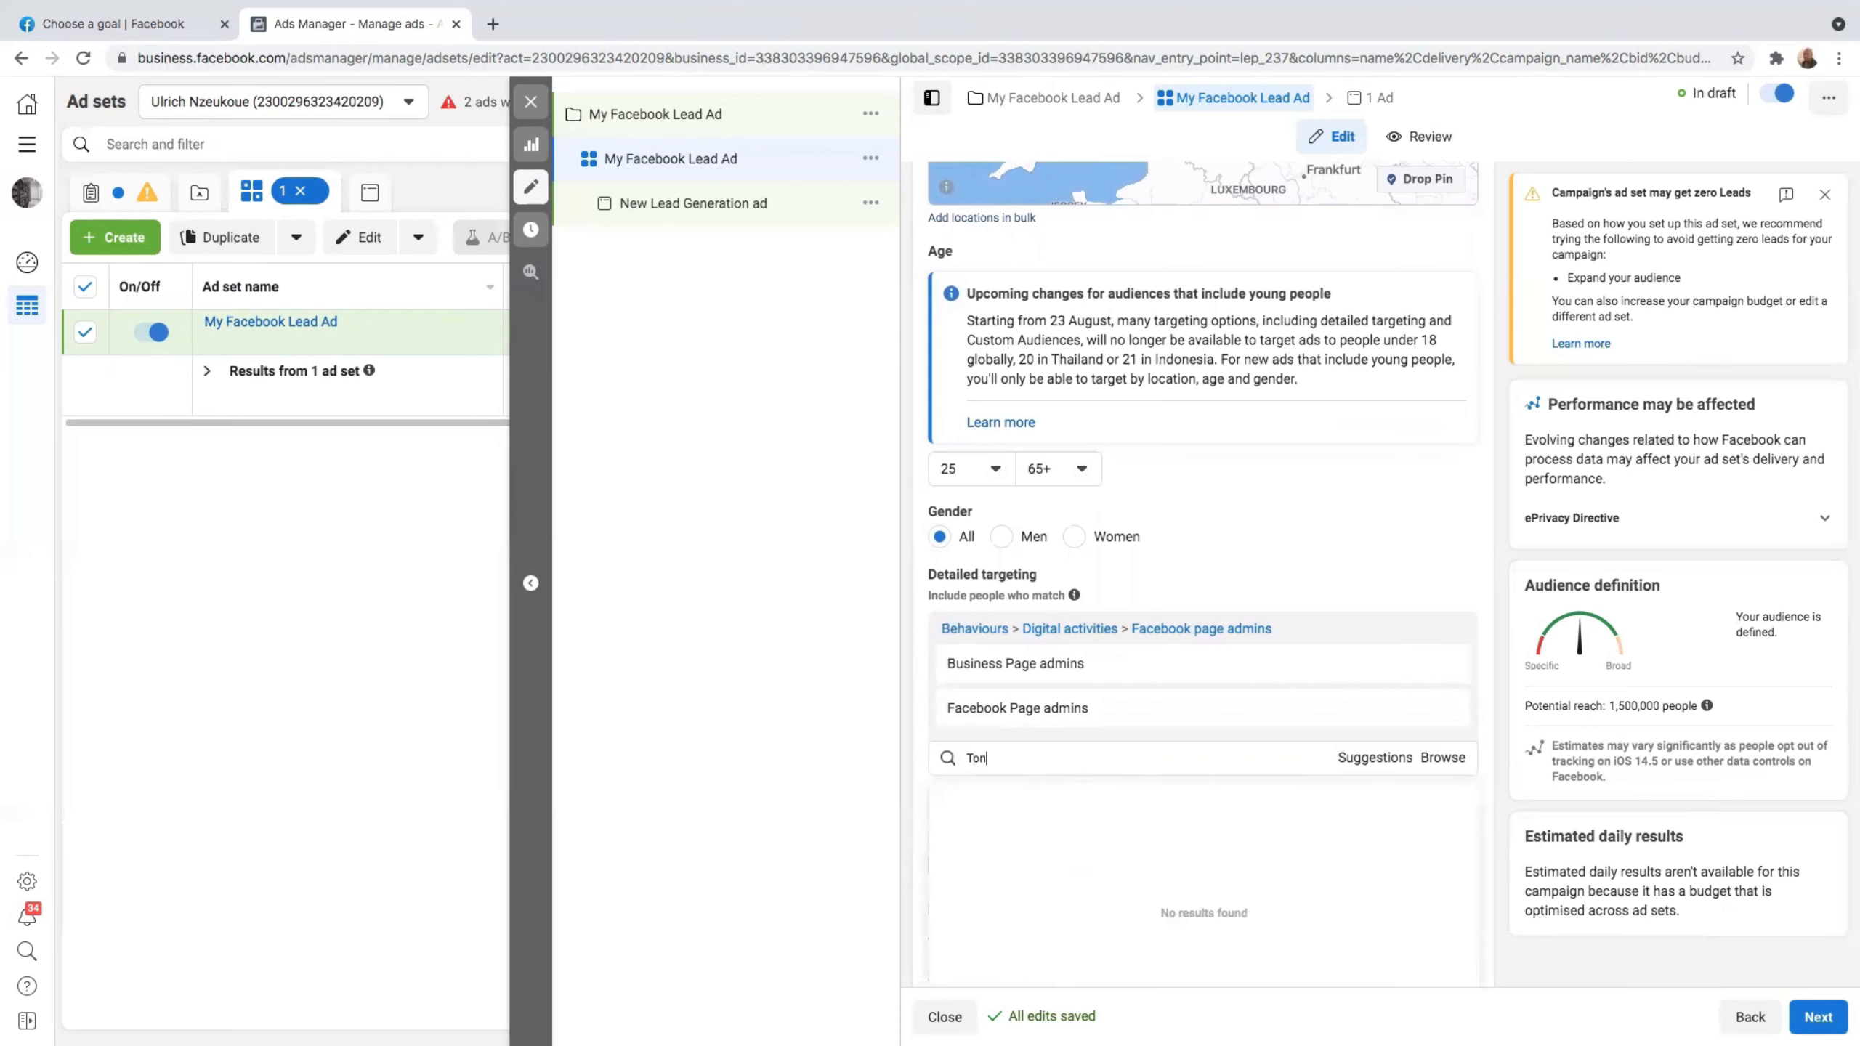
text(y Ro)
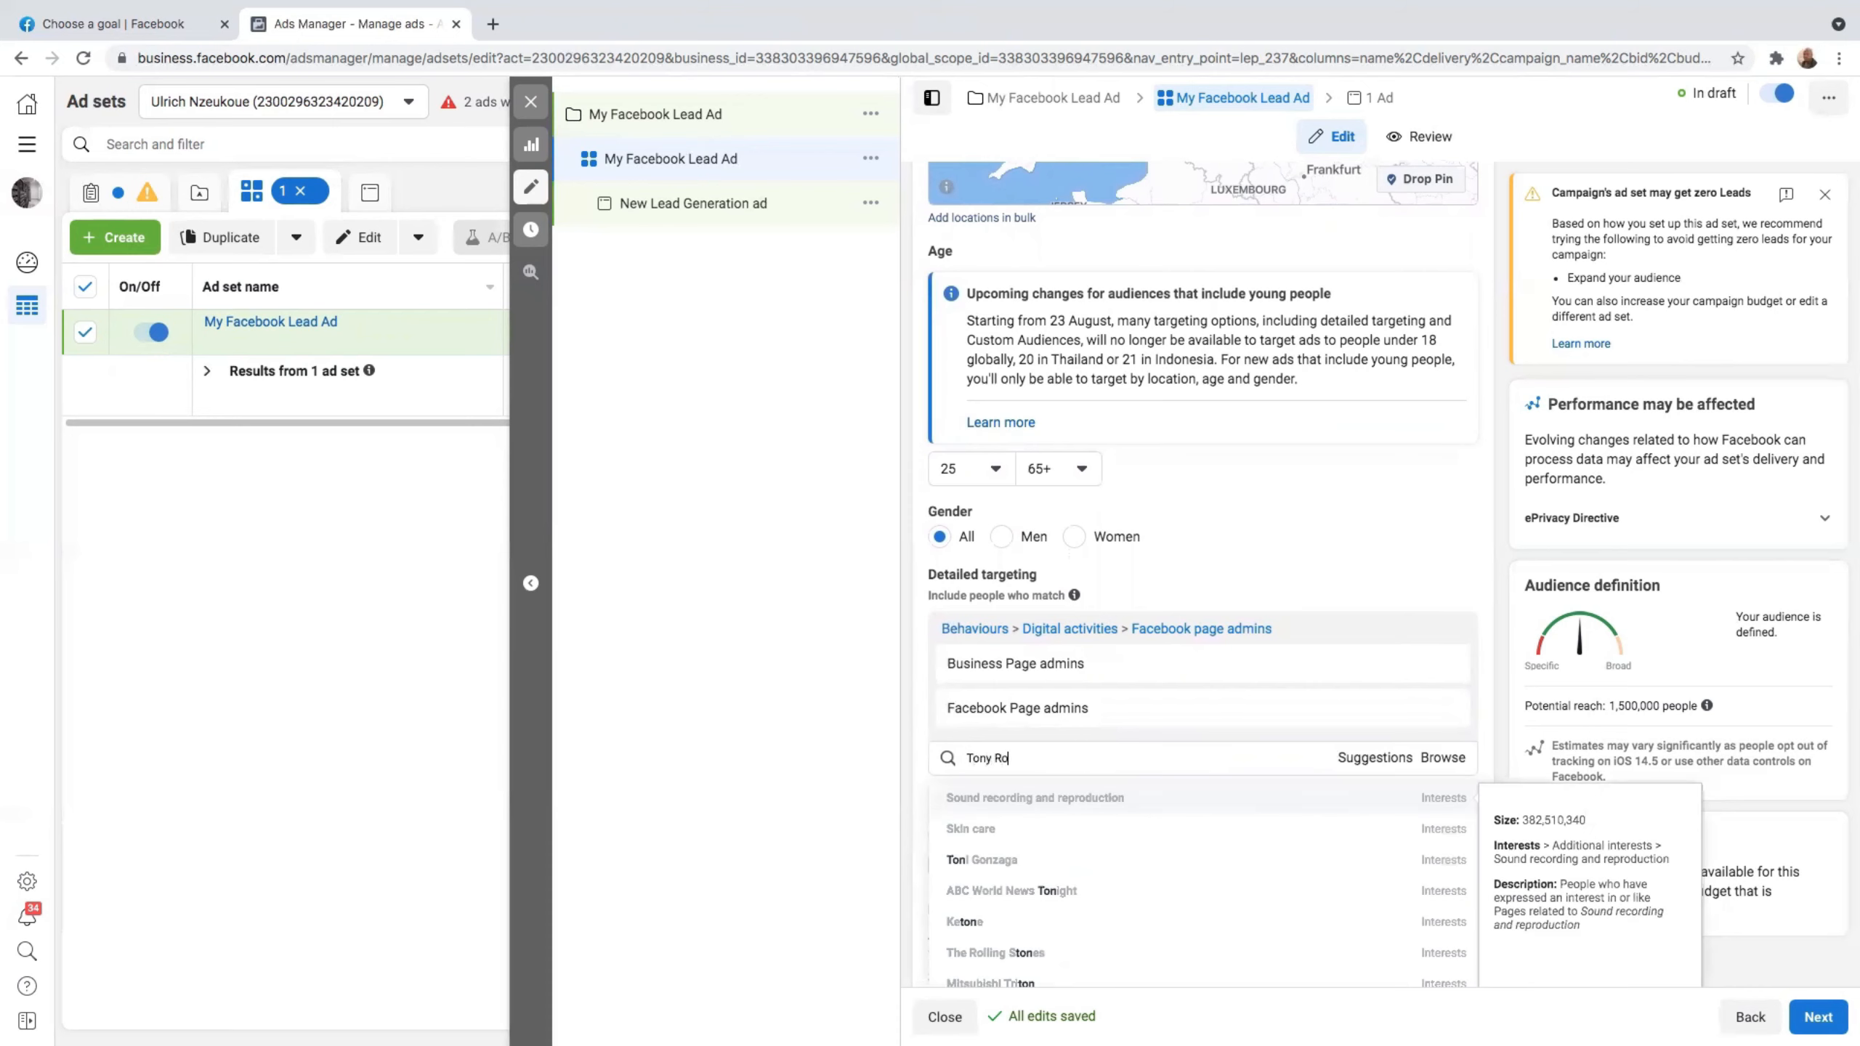
text(bbi)
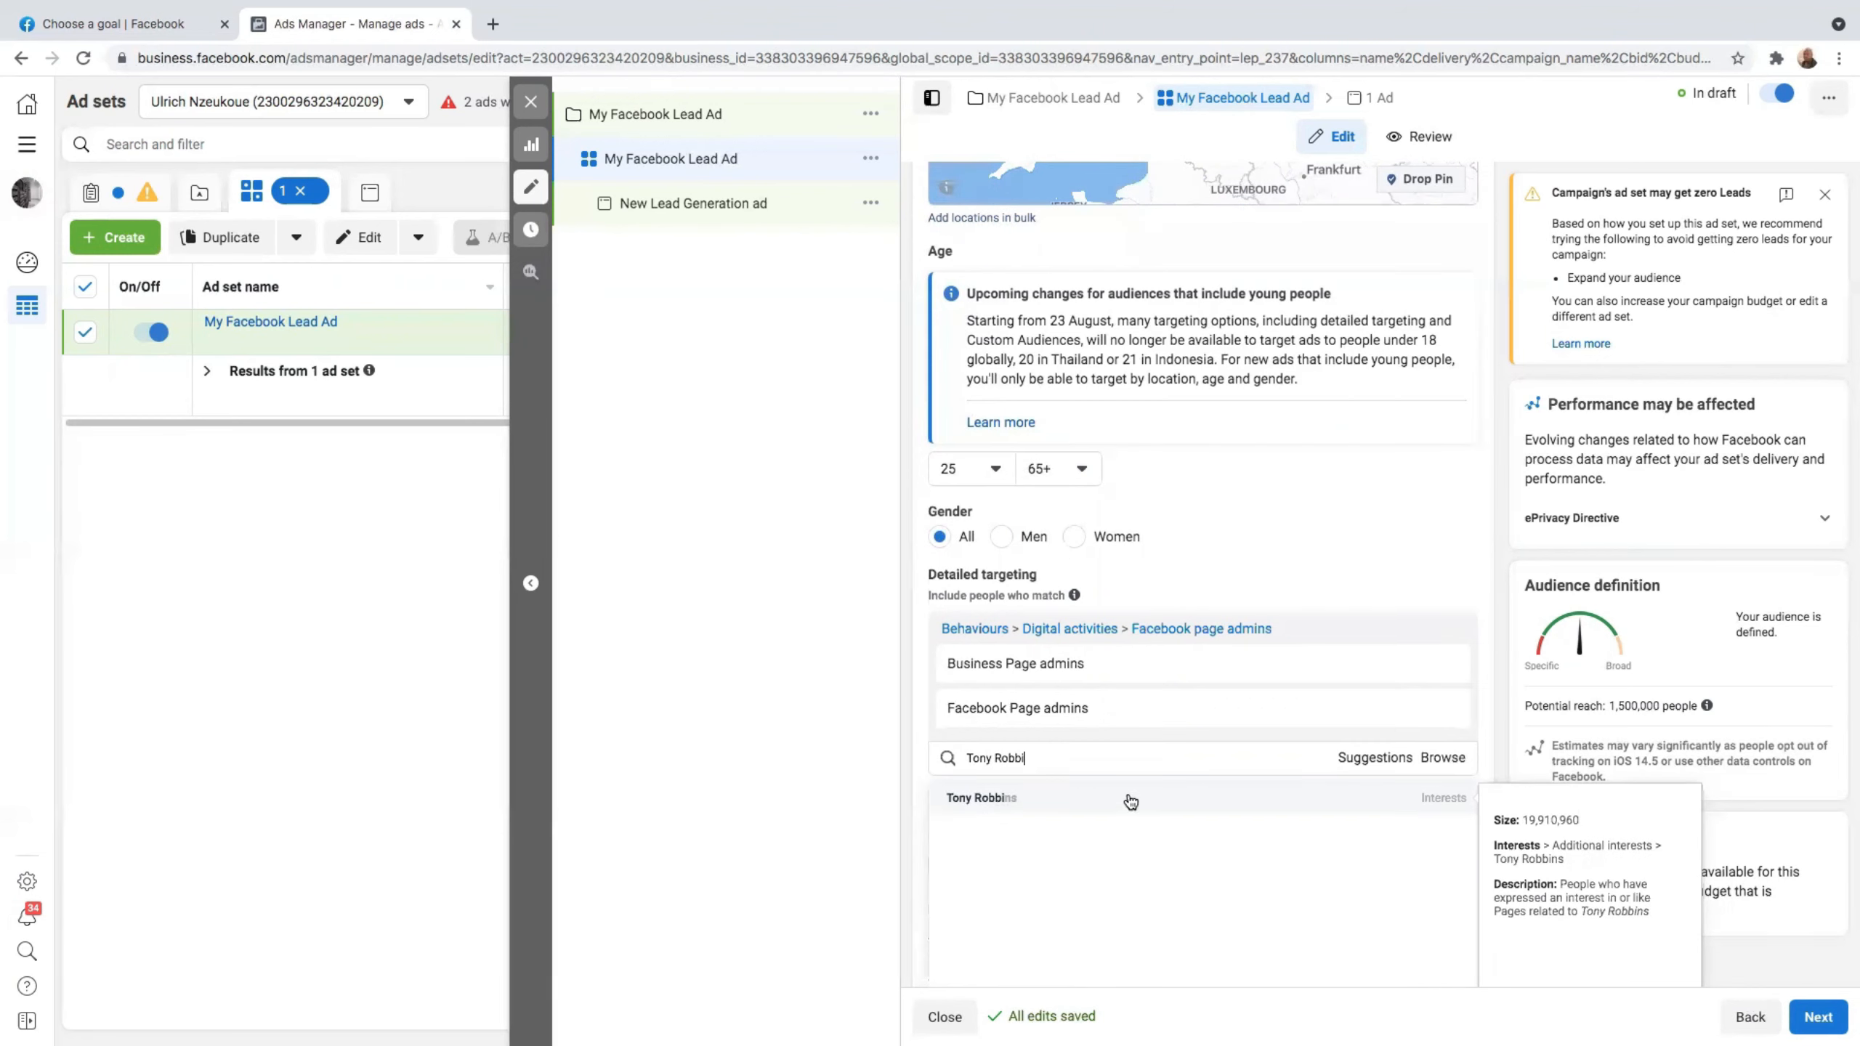
click(1010, 797)
mouse_move(978, 779)
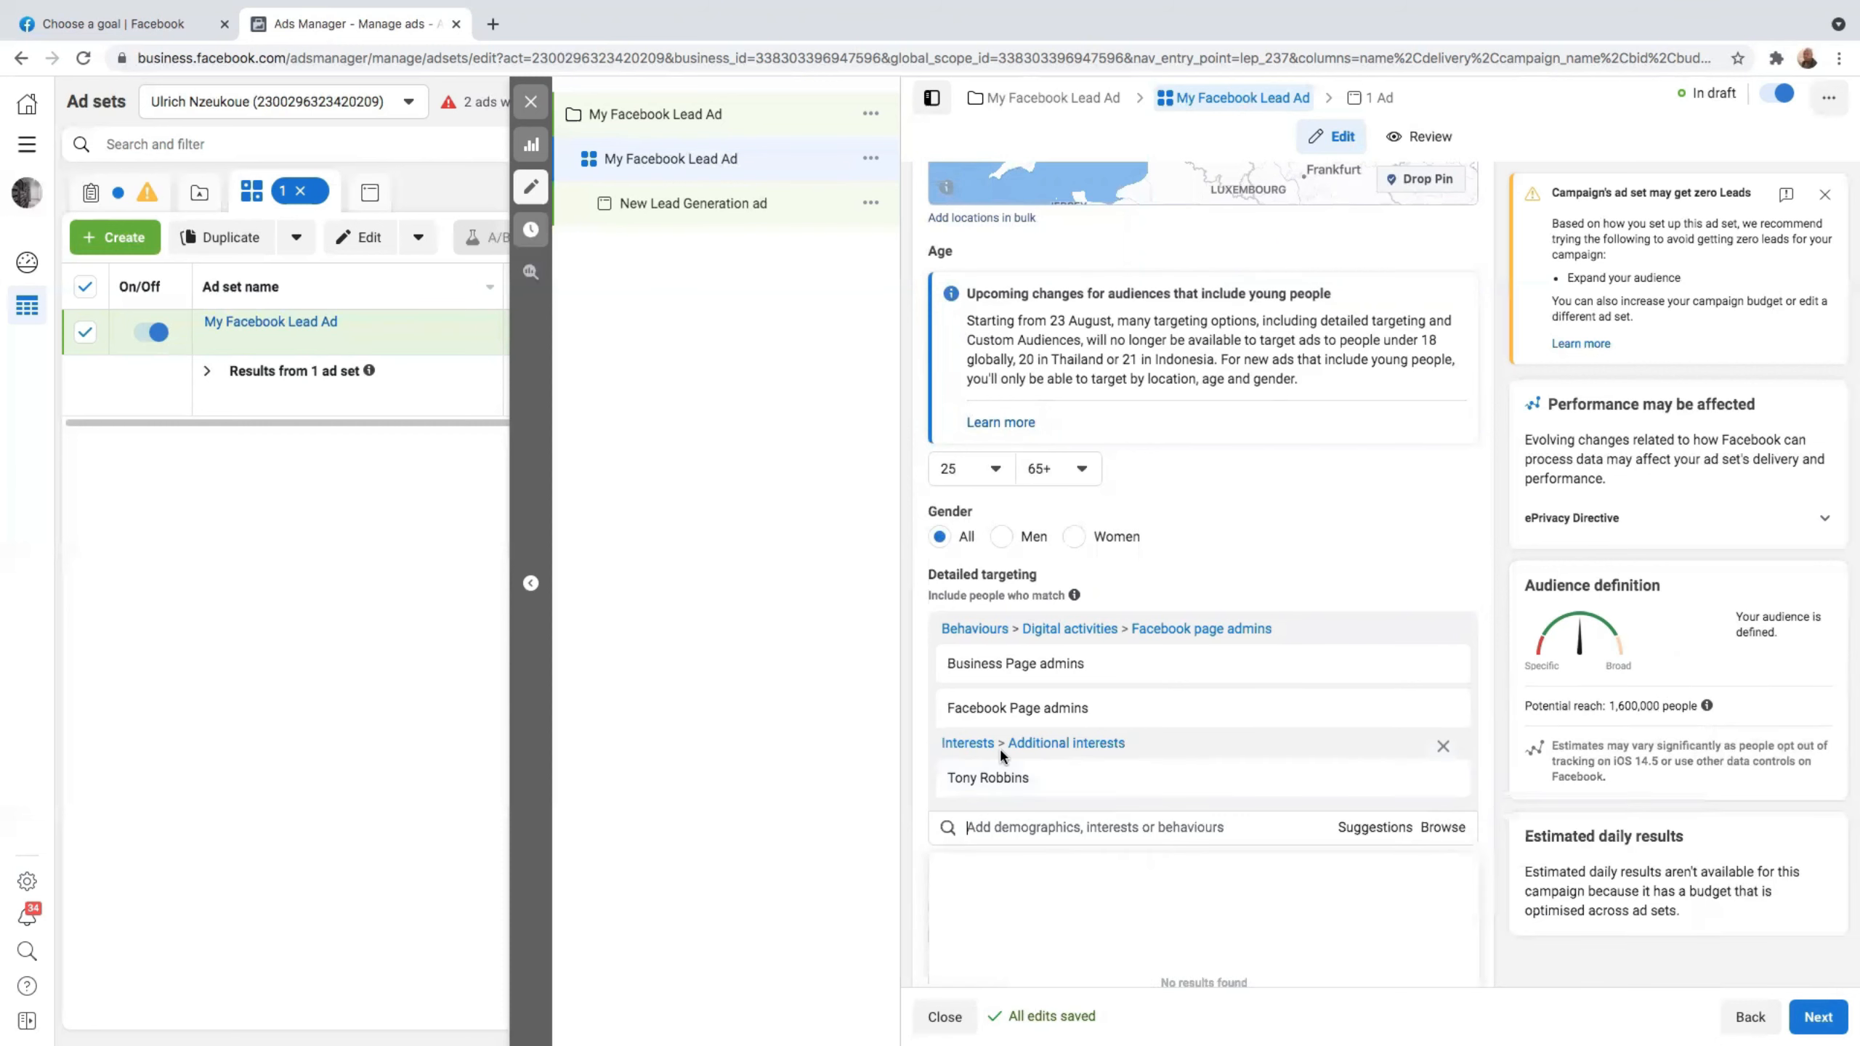
mouse_move(1366, 709)
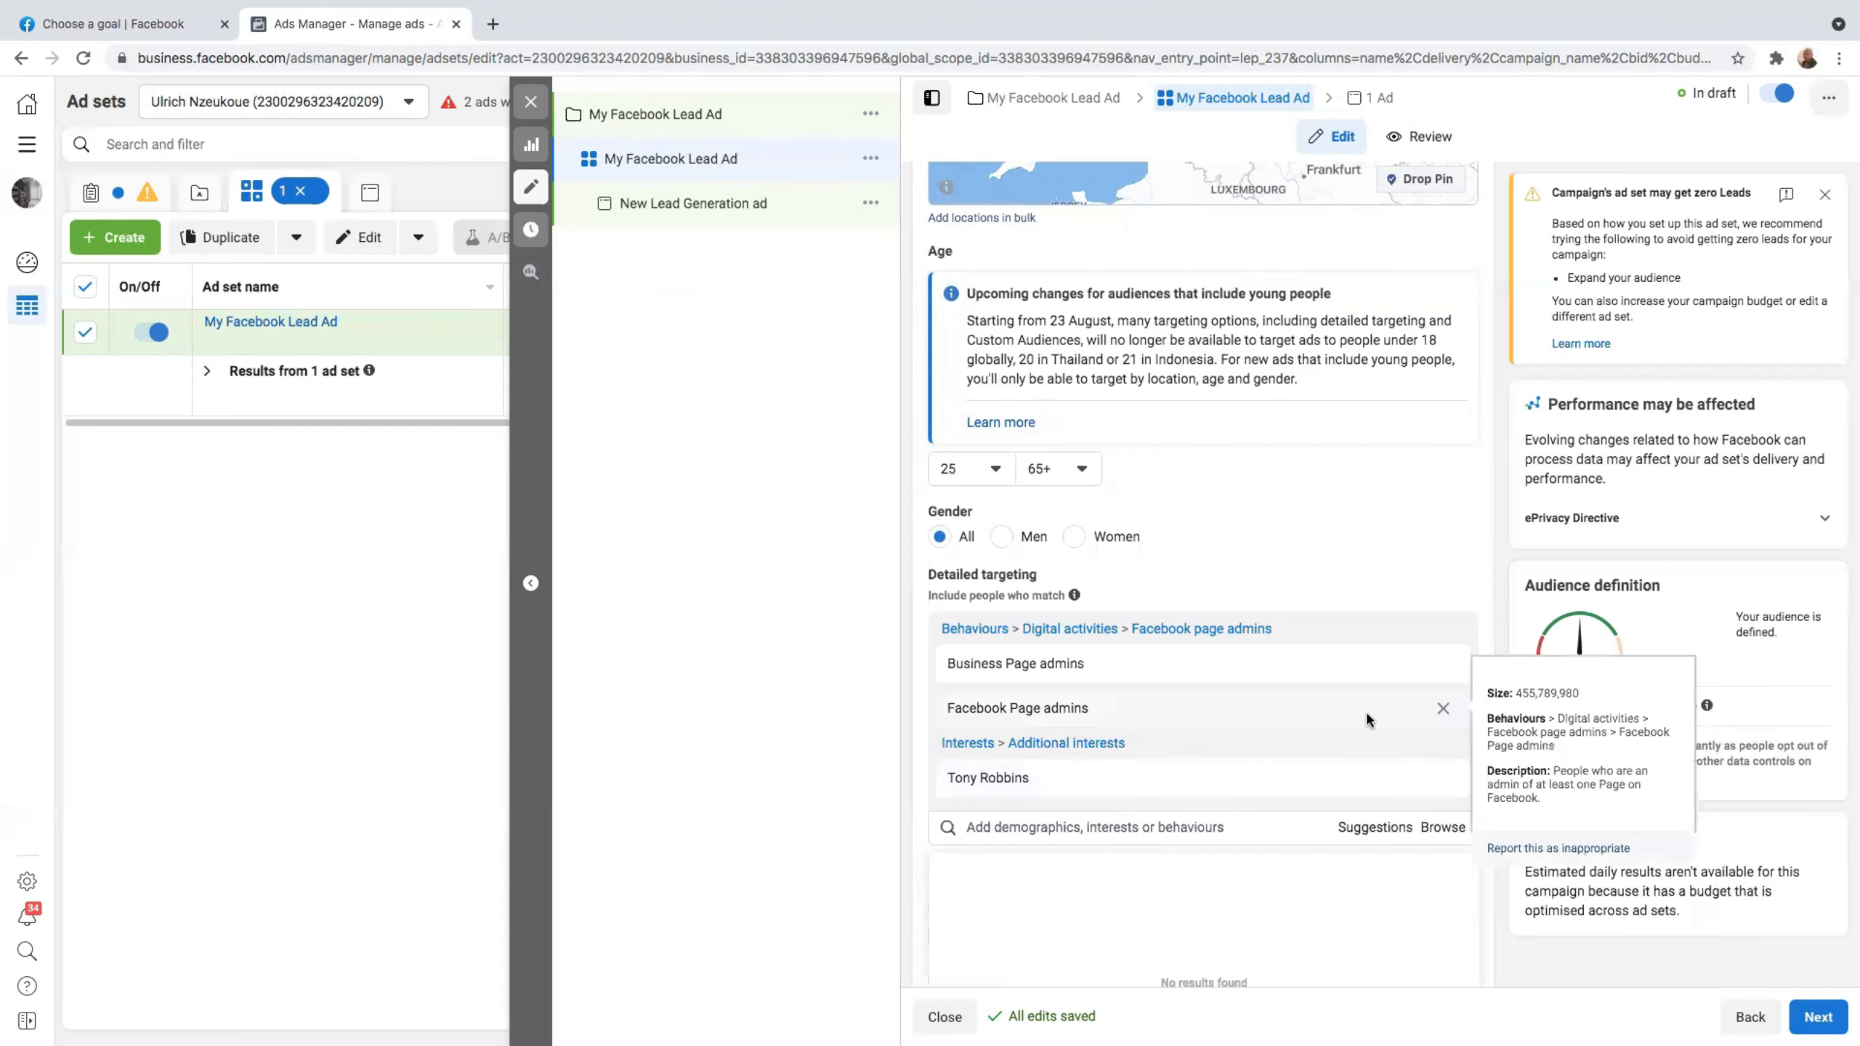
Remove the Facebook Page admins behaviour and the Tony Robbins interest from the detailed targeting.
click(1443, 708)
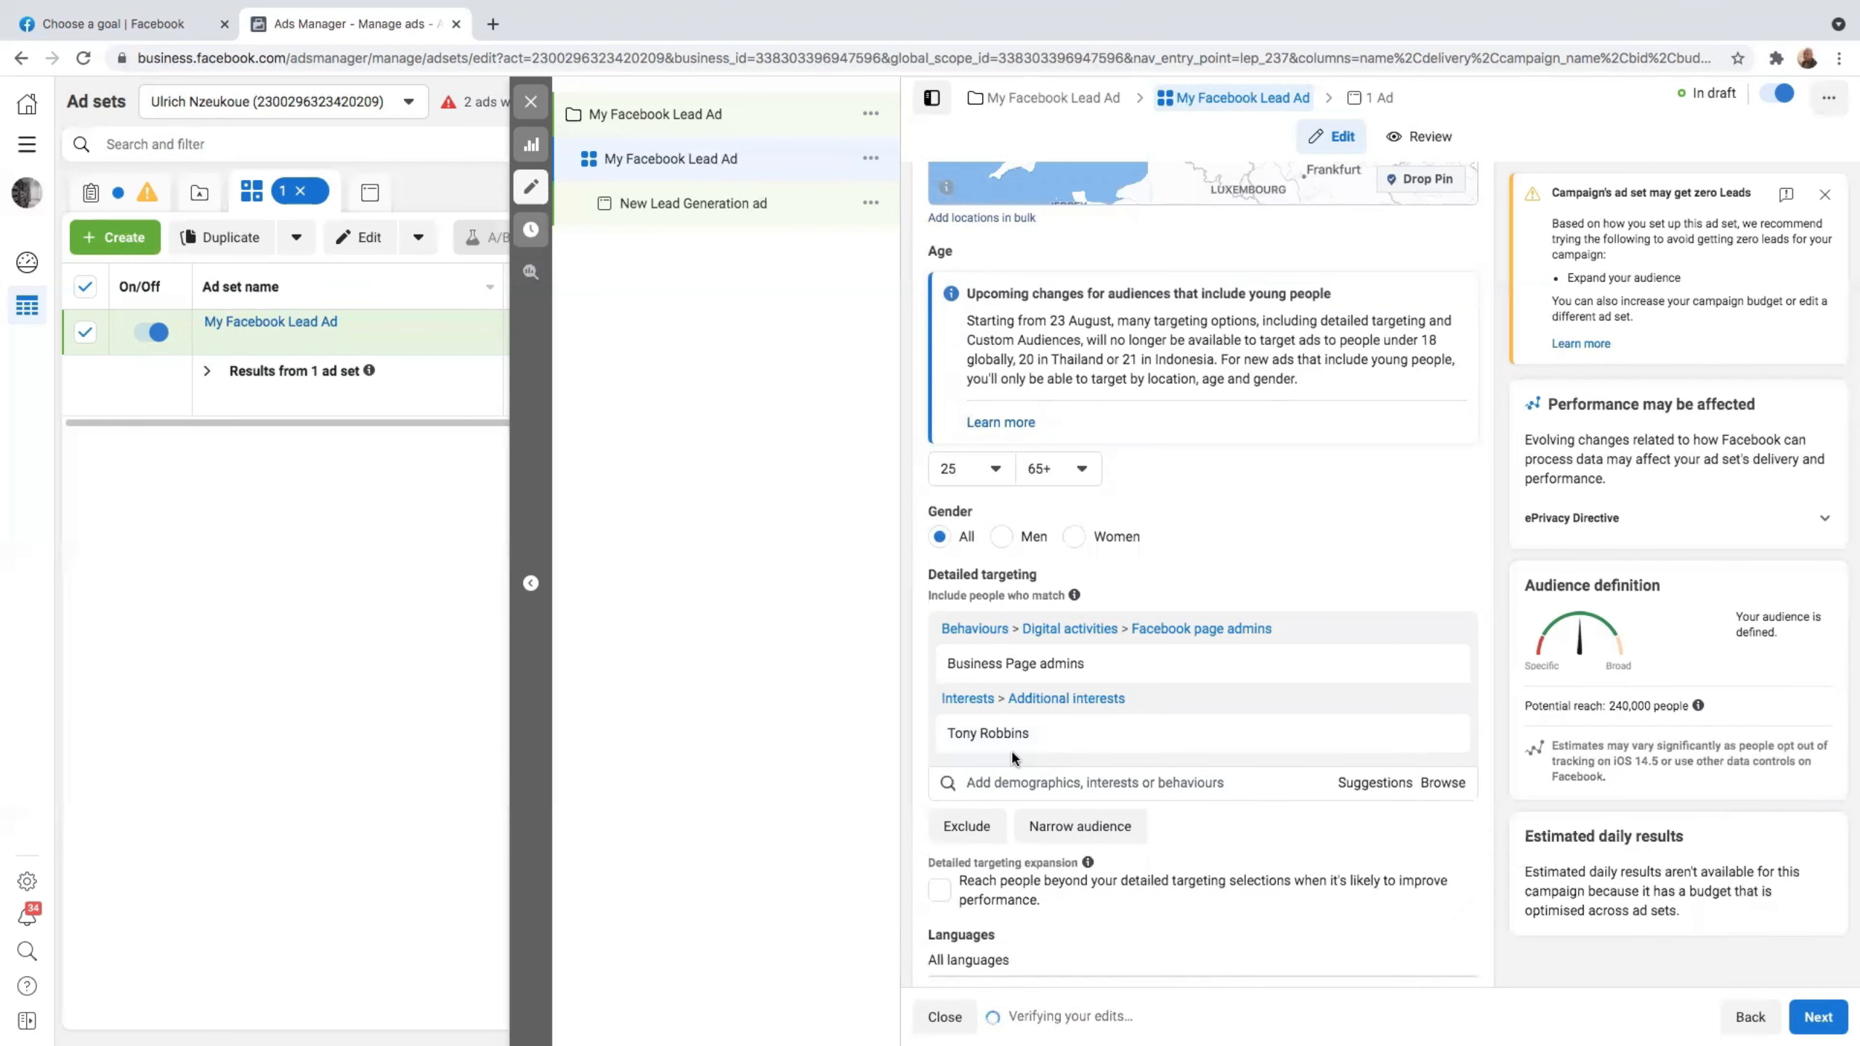
mouse_move(1003, 747)
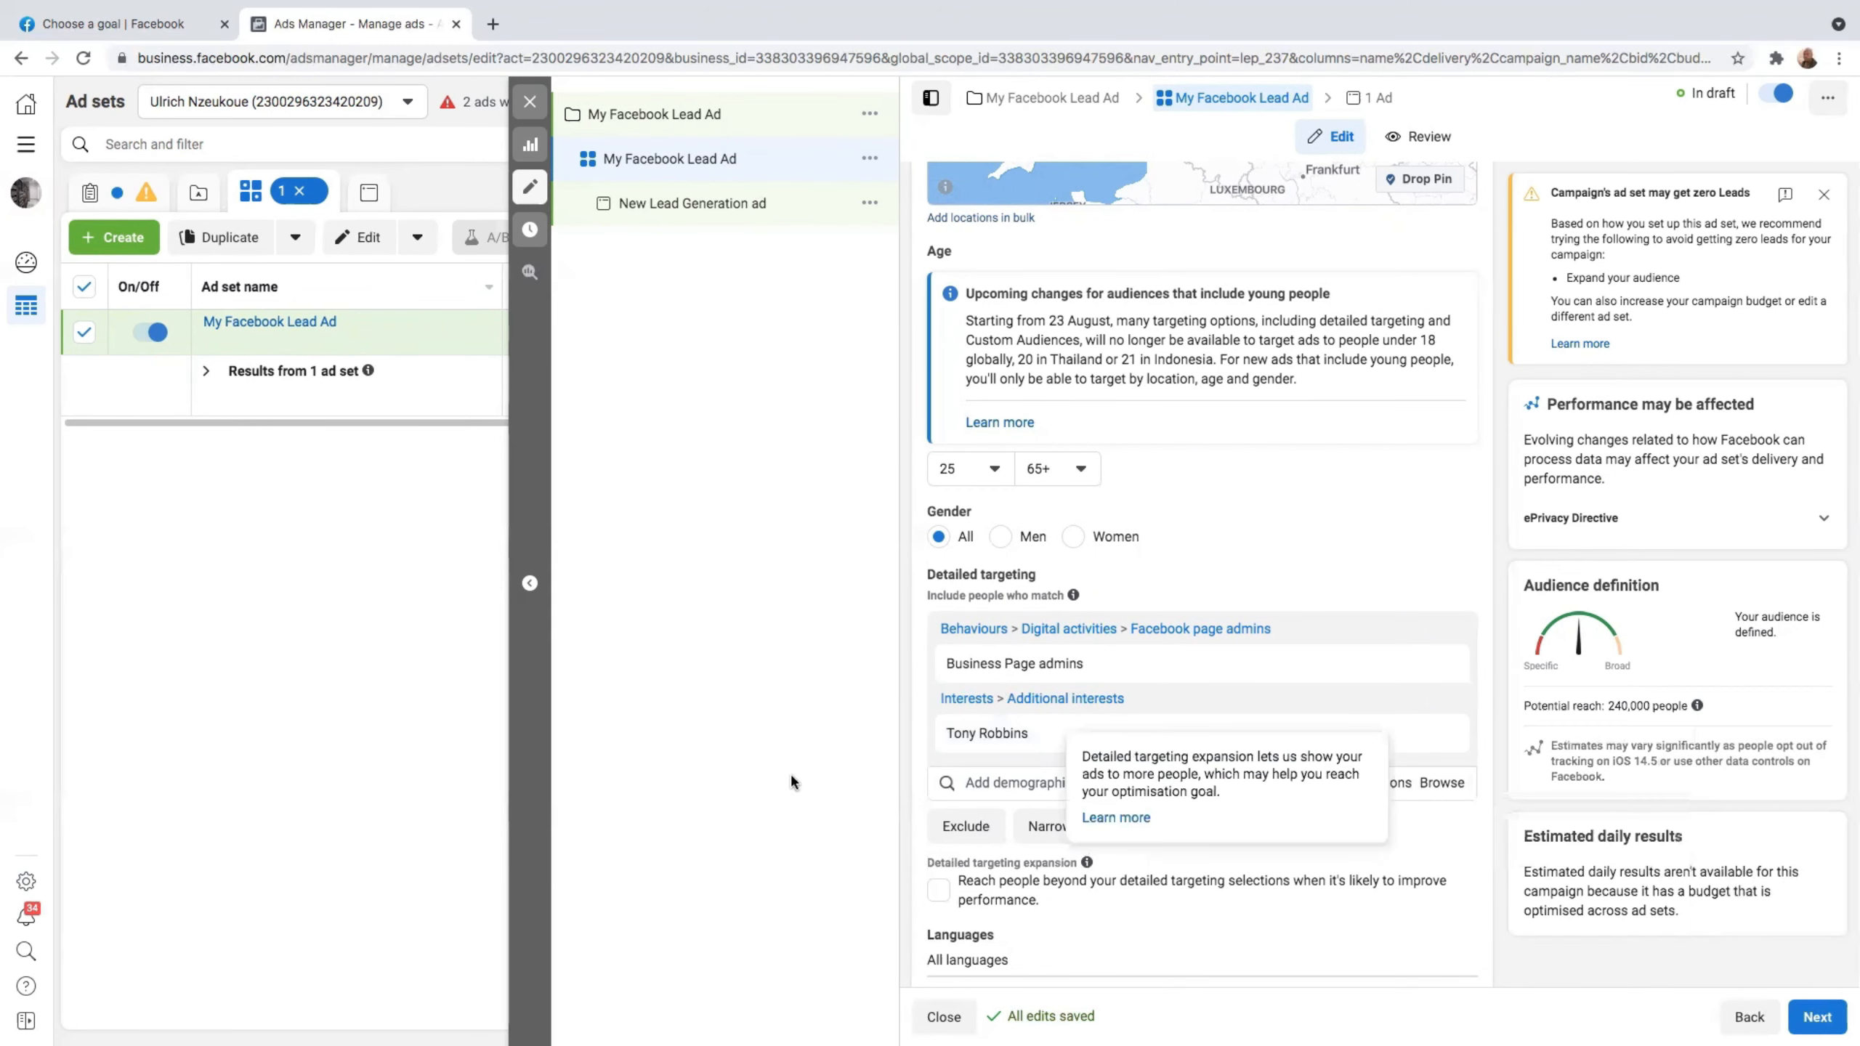
mouse_move(1271, 735)
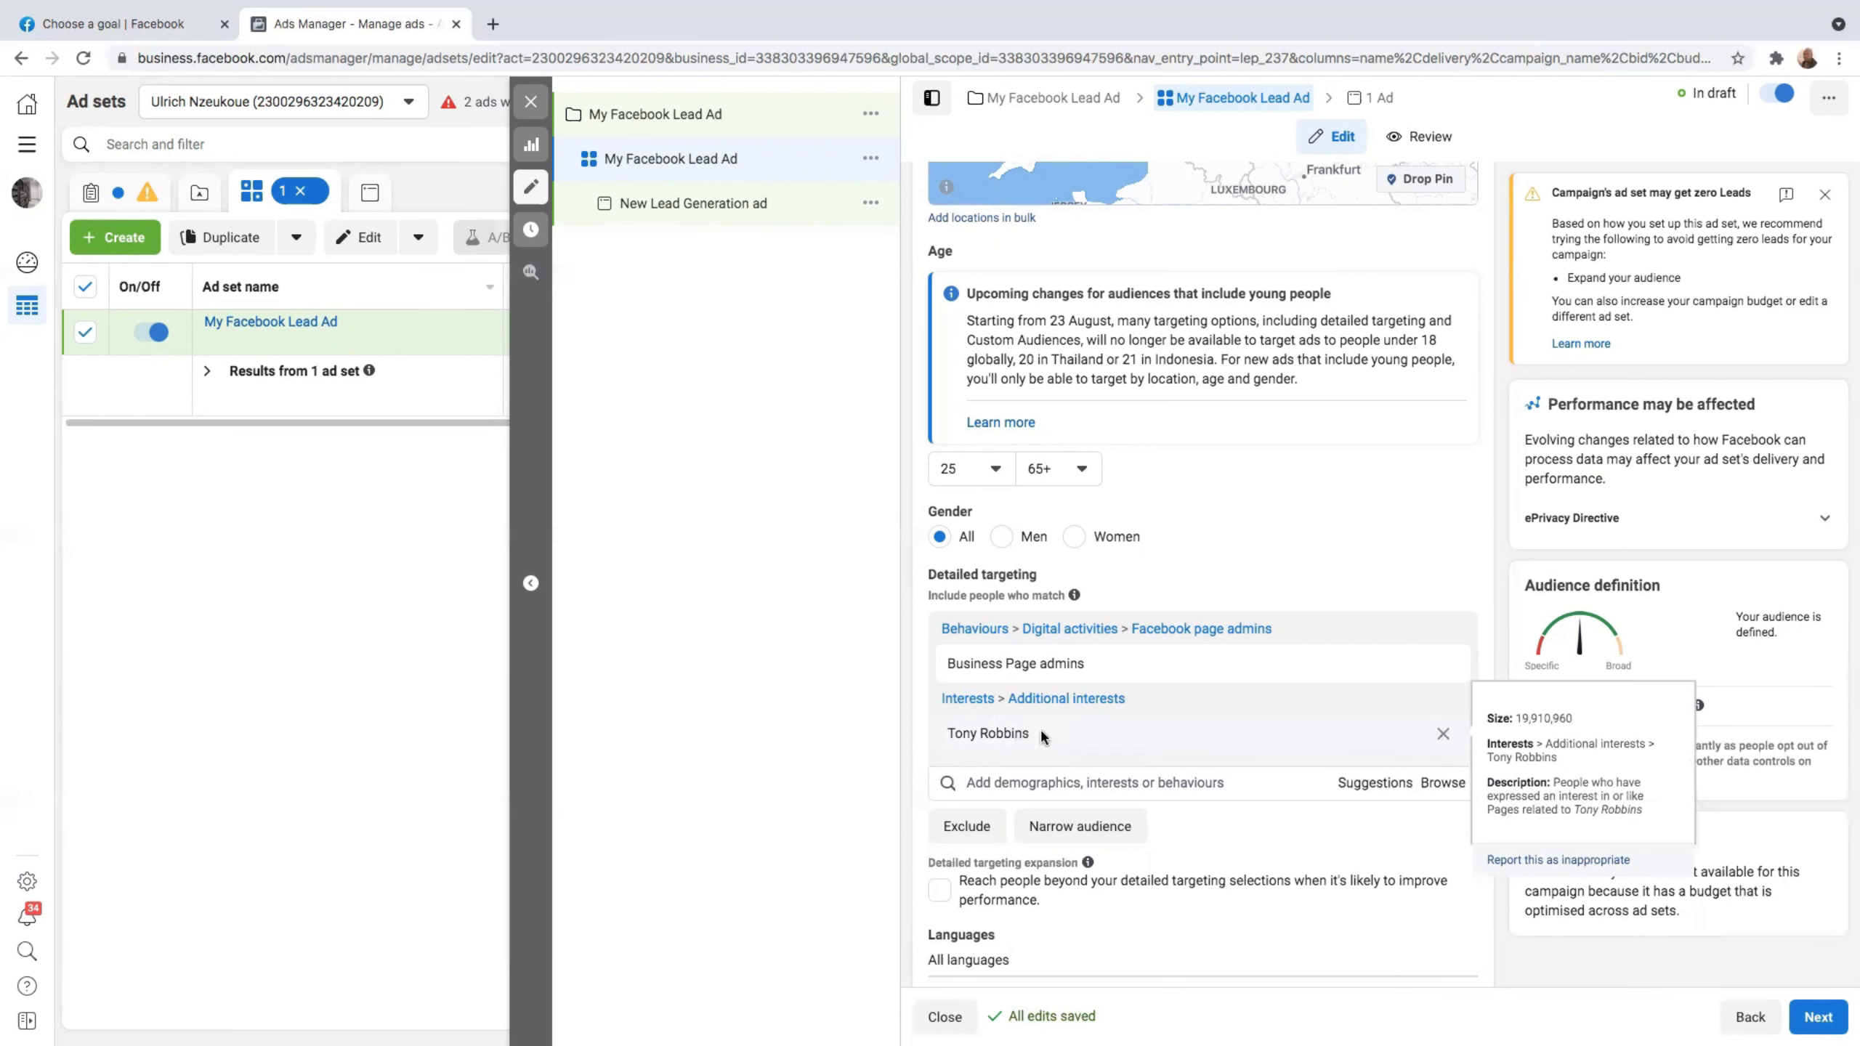
click(1443, 734)
Search for Facebook page admin and include the Facebook Page admins behaviour alongside Business Page admins.
click(1076, 712)
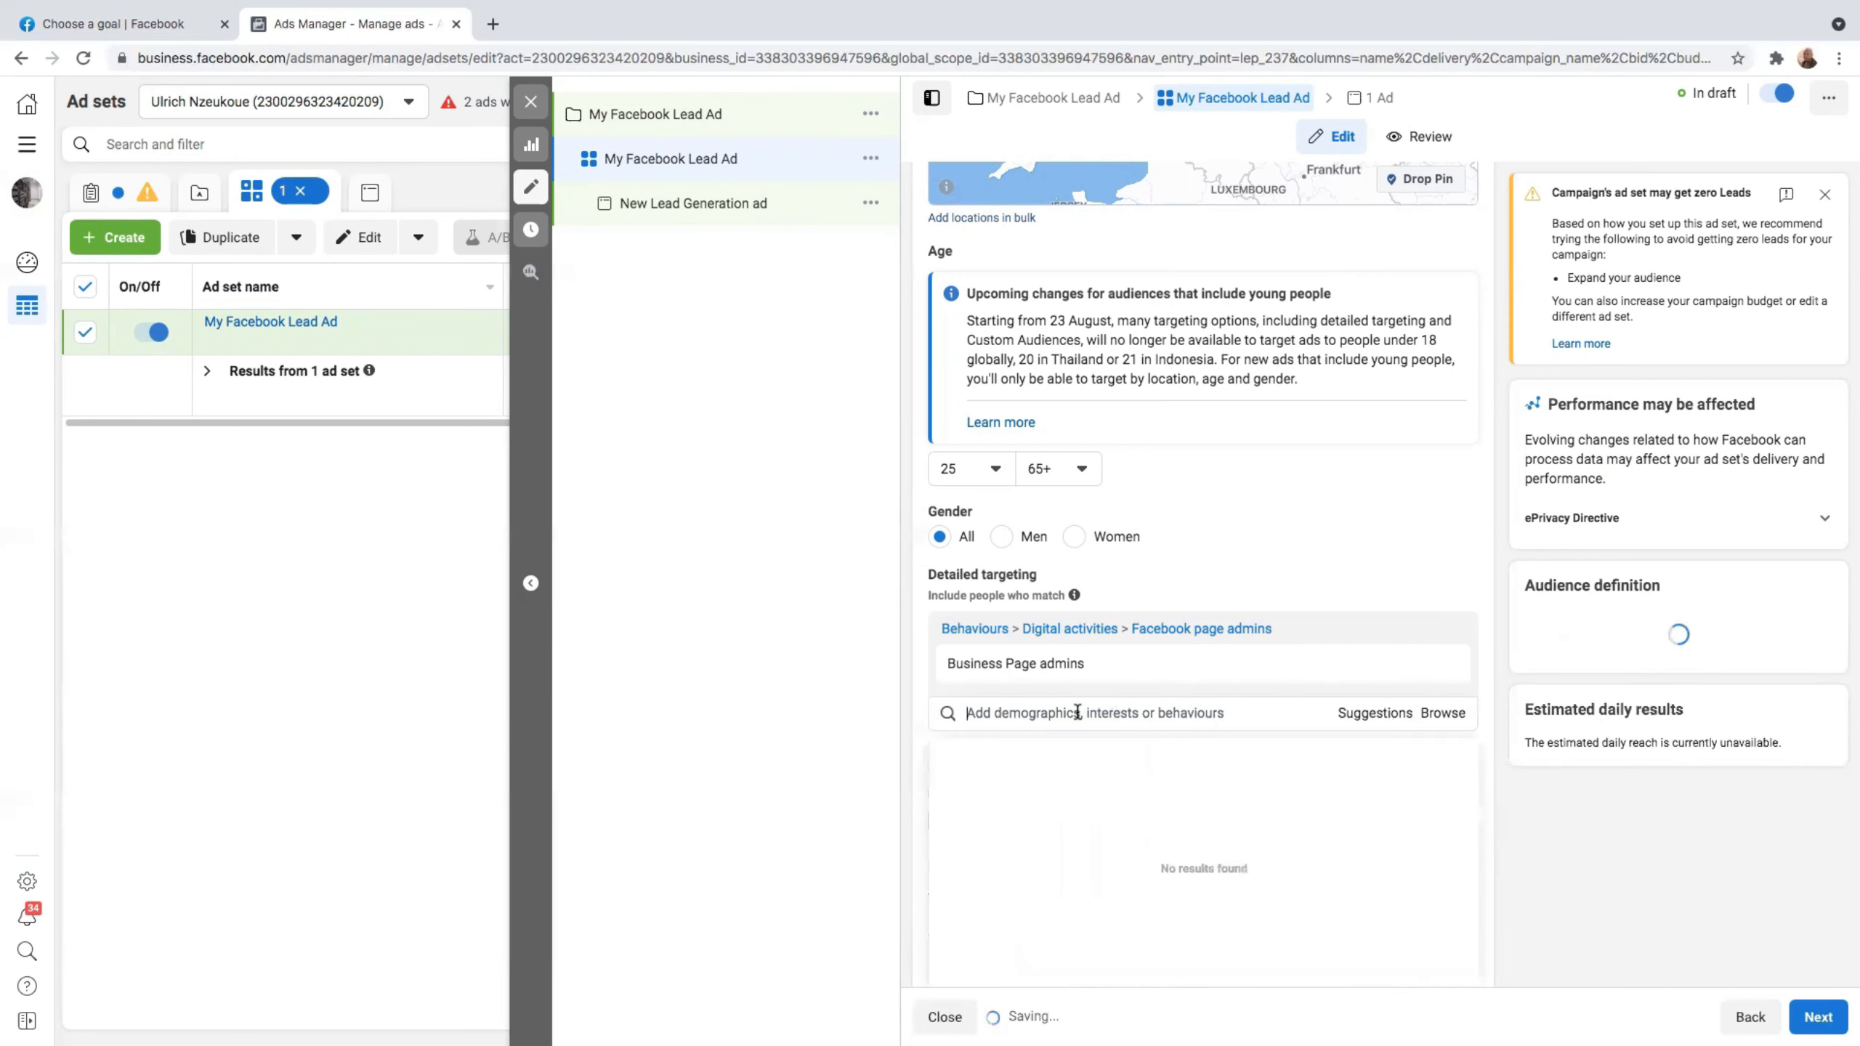
text(Facebook page)
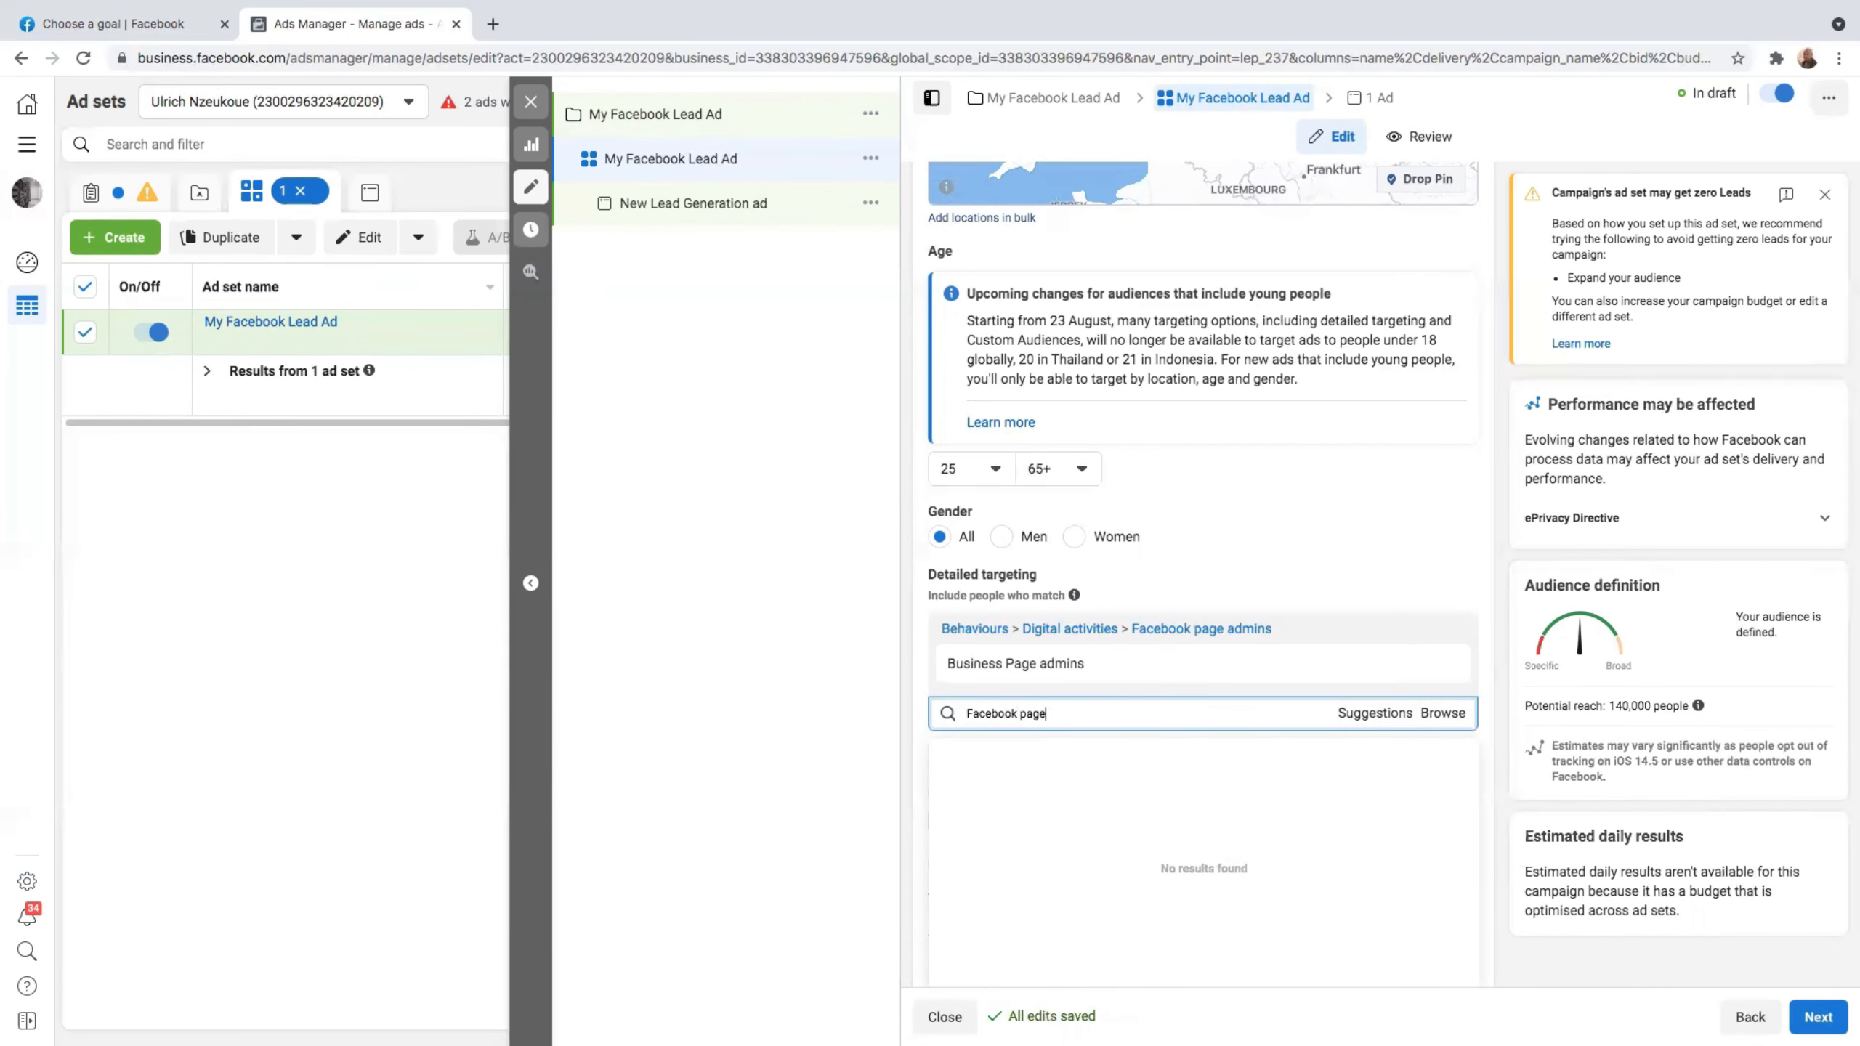
text( admin)
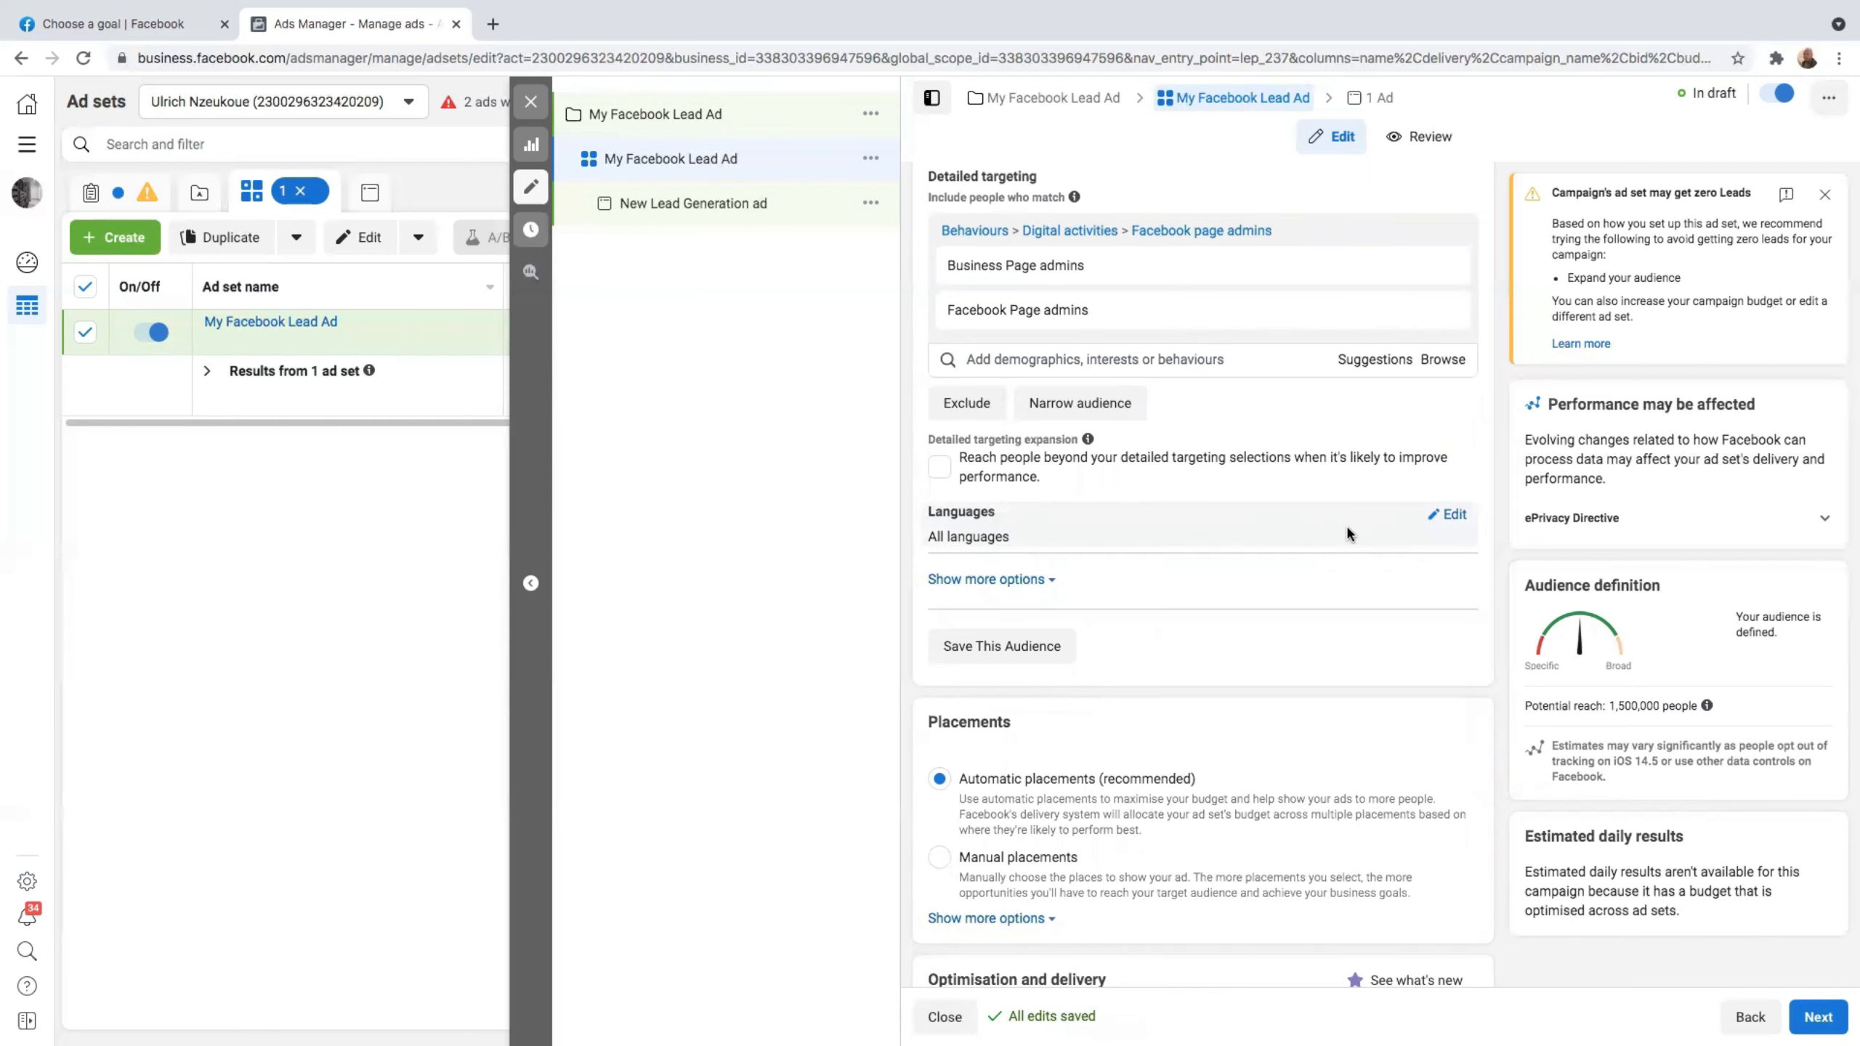
Show the additional audience options and examine the available connection types for Facebook Pages, apps and events without choosing one.
click(1039, 584)
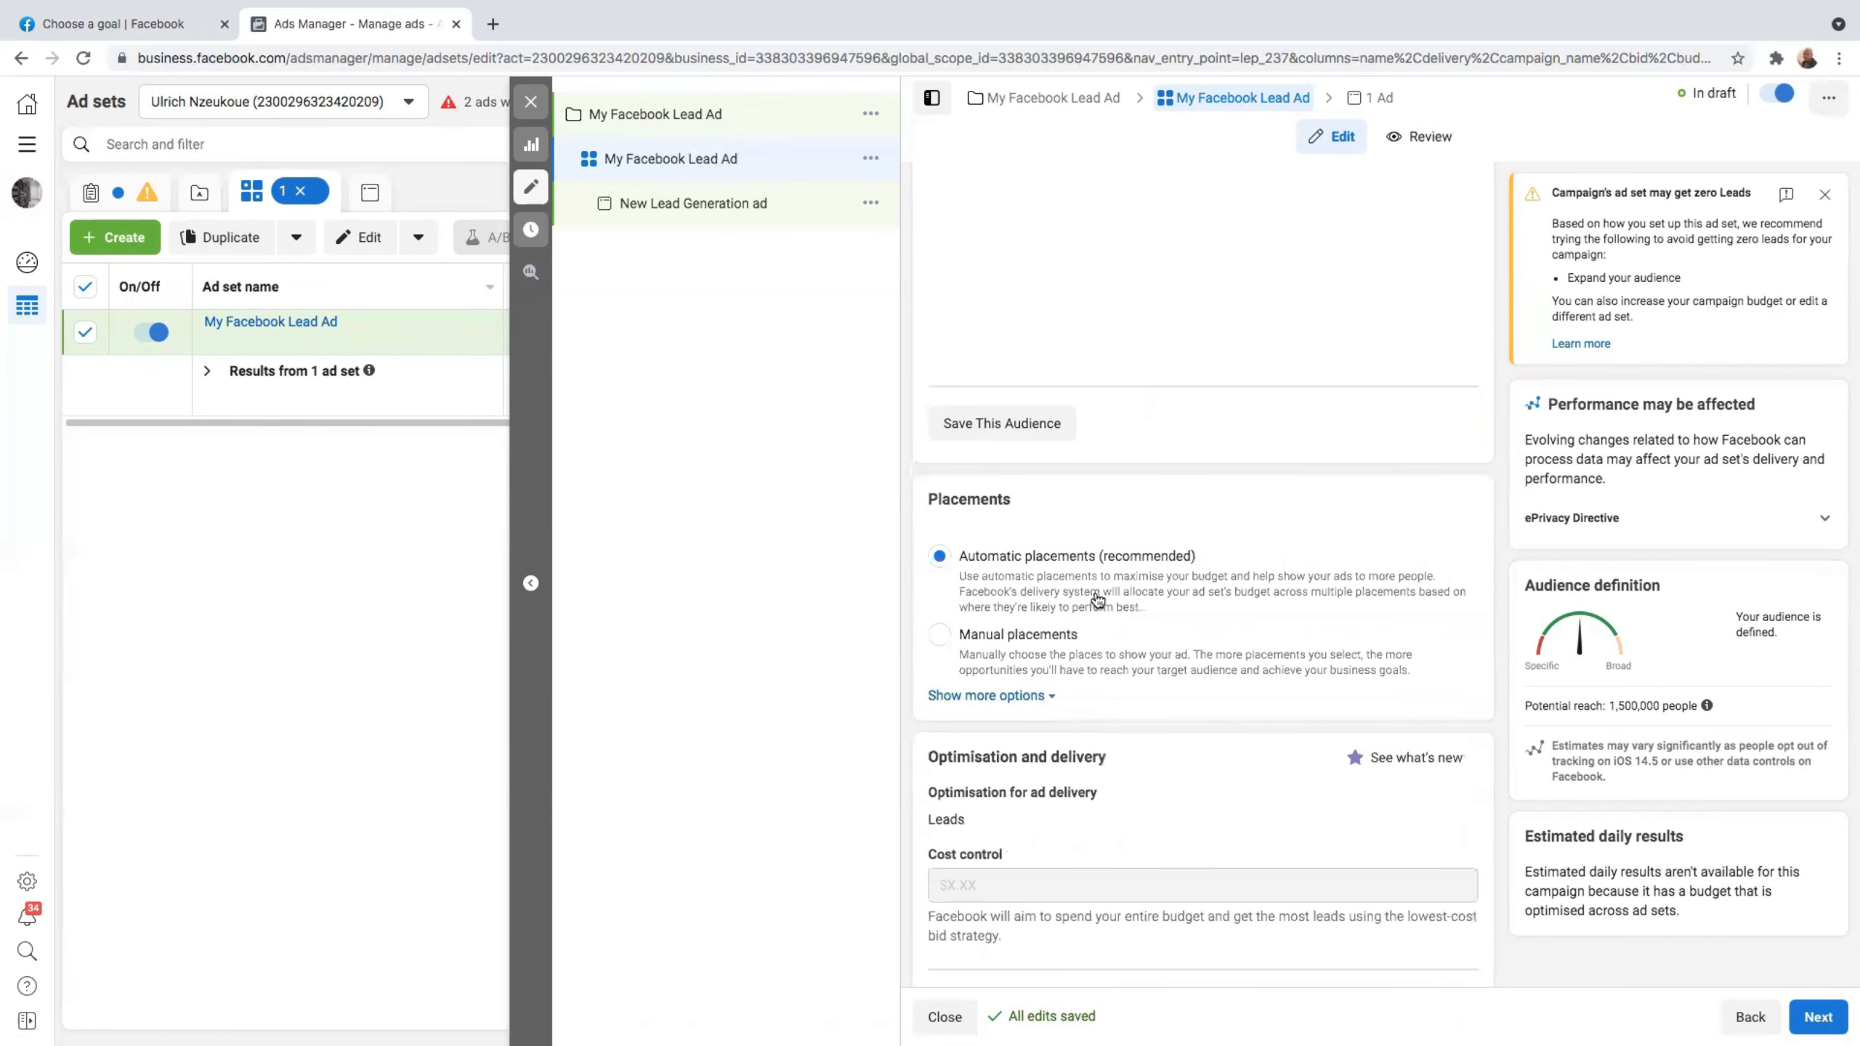
scroll(1106, 634, up, 3)
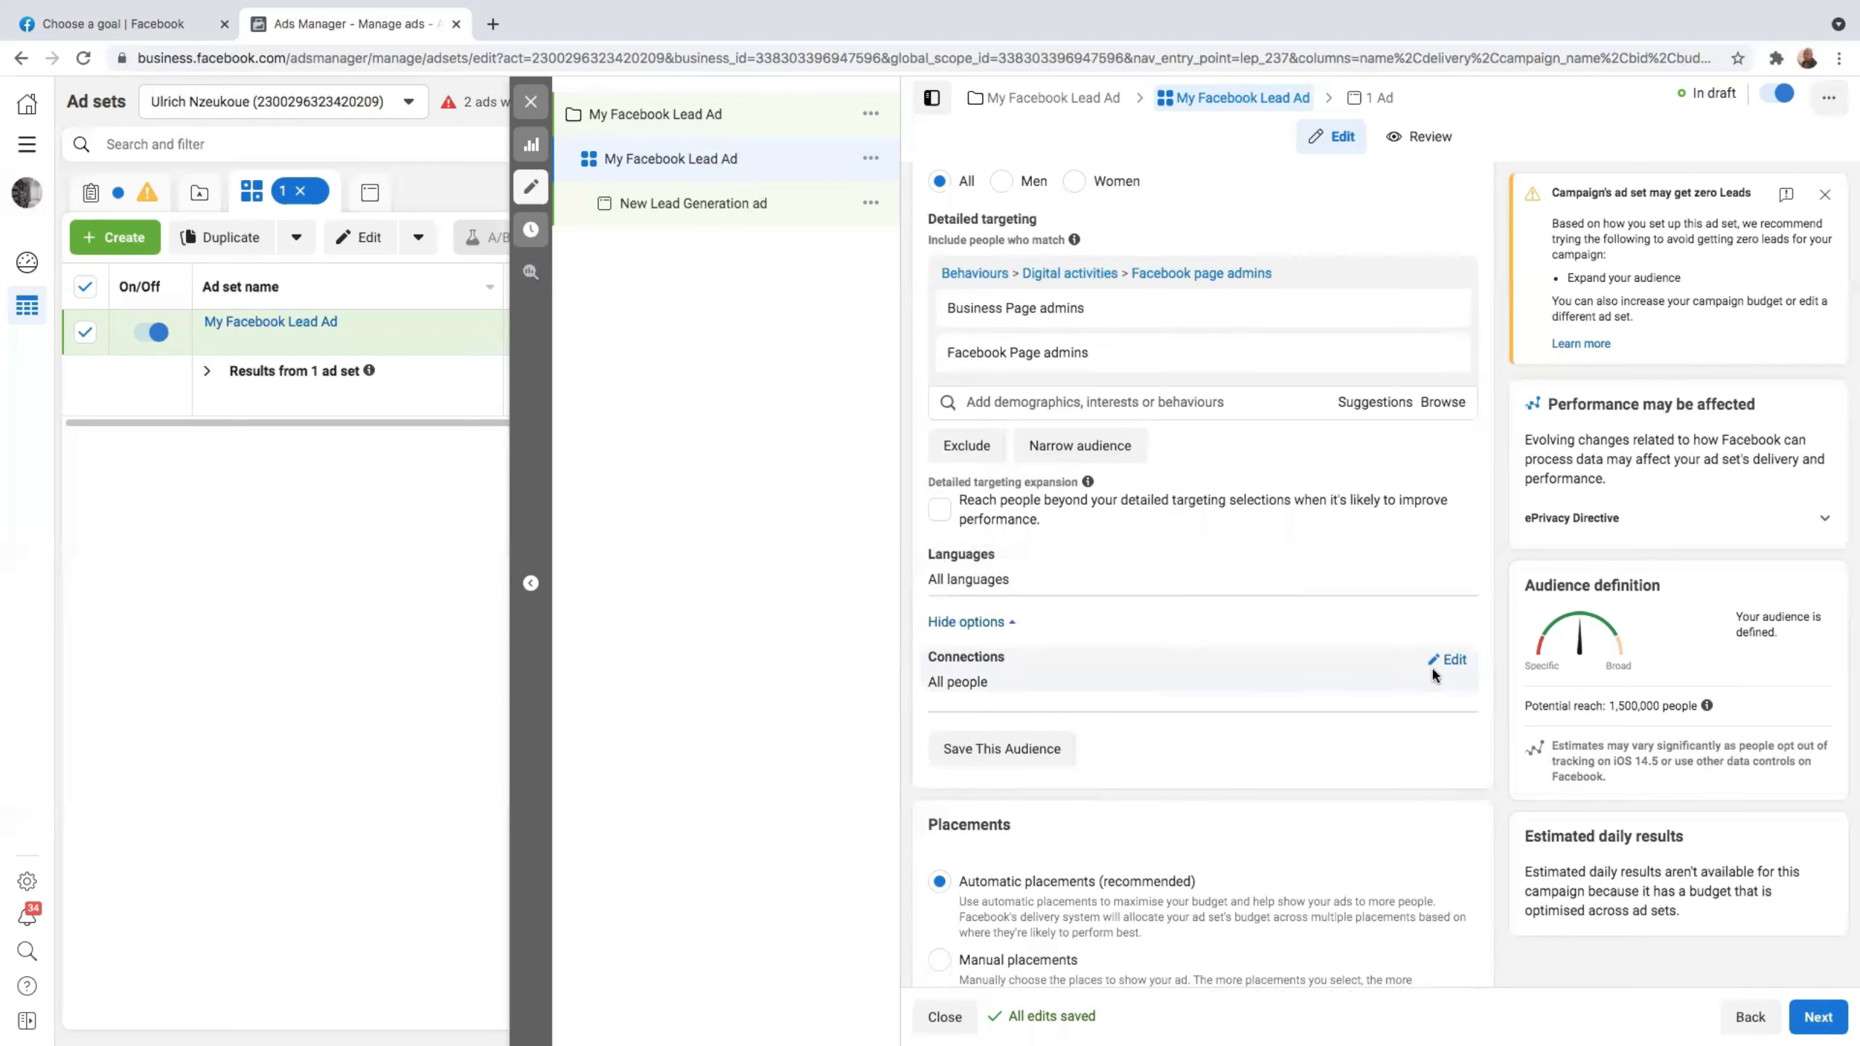
click(1455, 661)
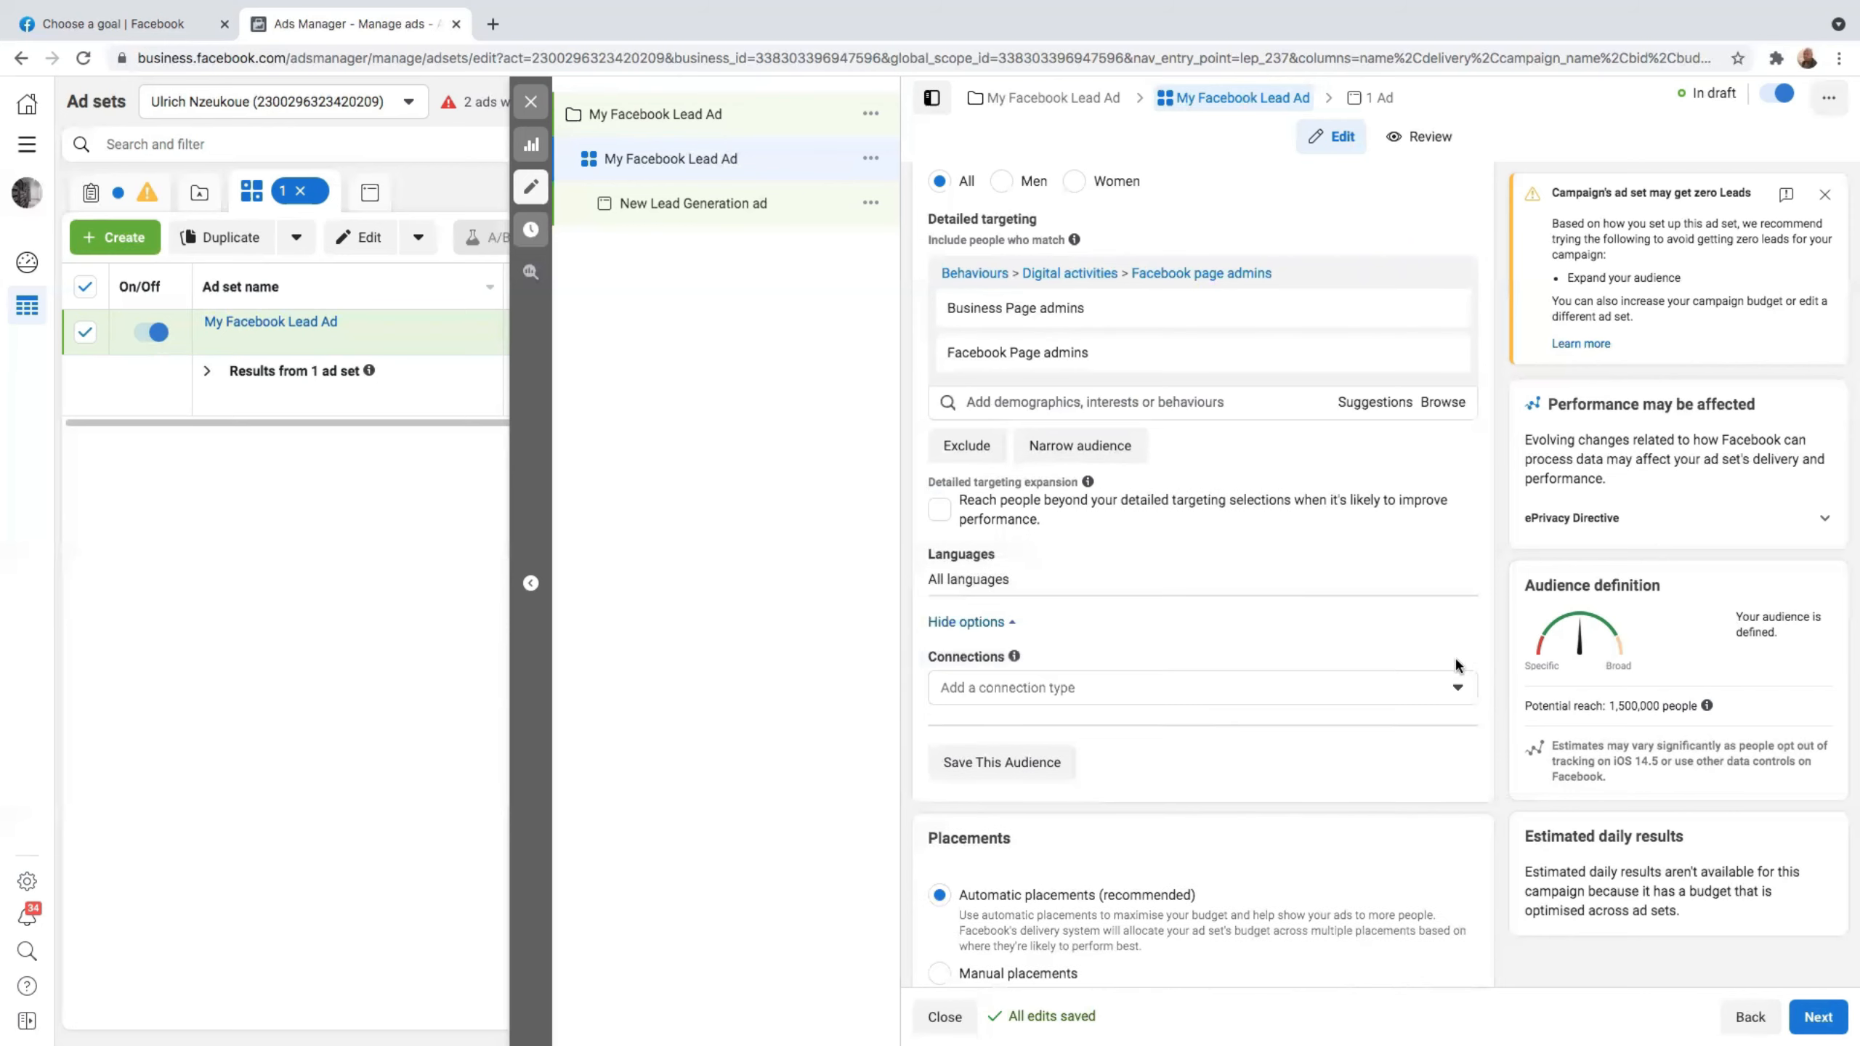
click(1433, 688)
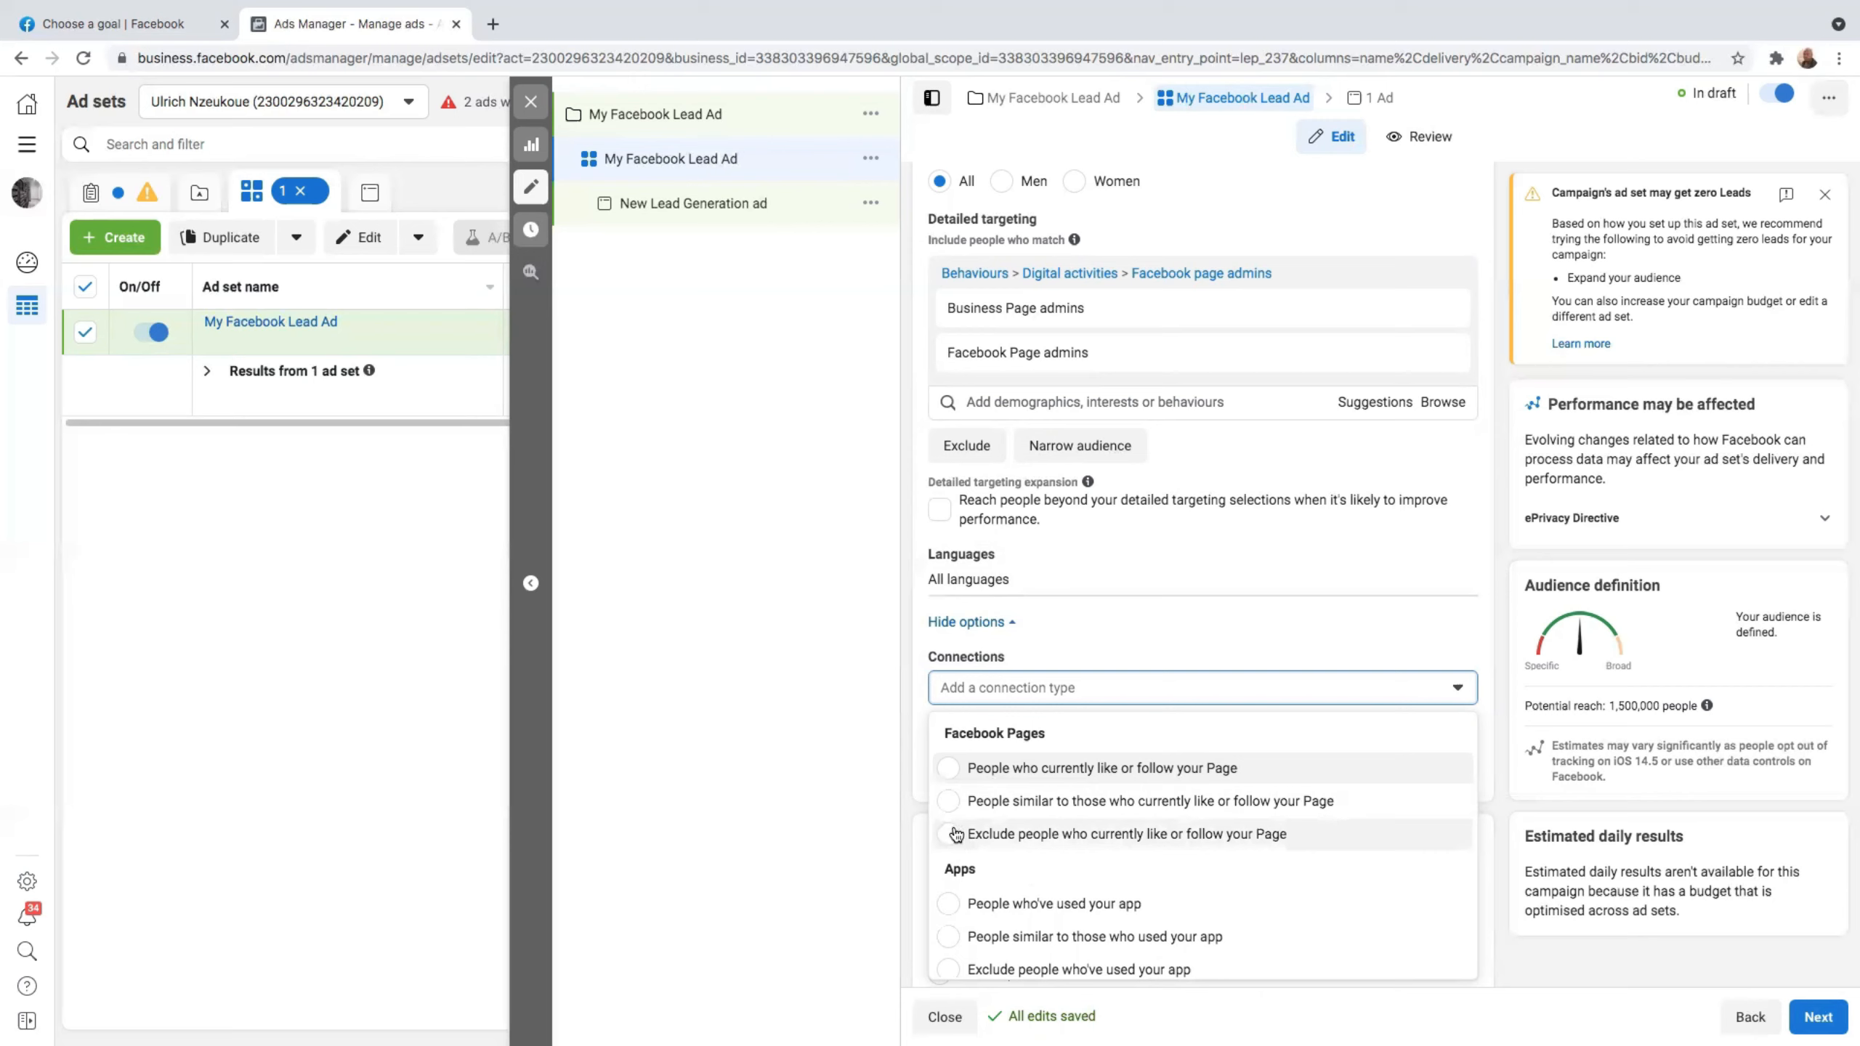
scroll(1340, 801, down, 2)
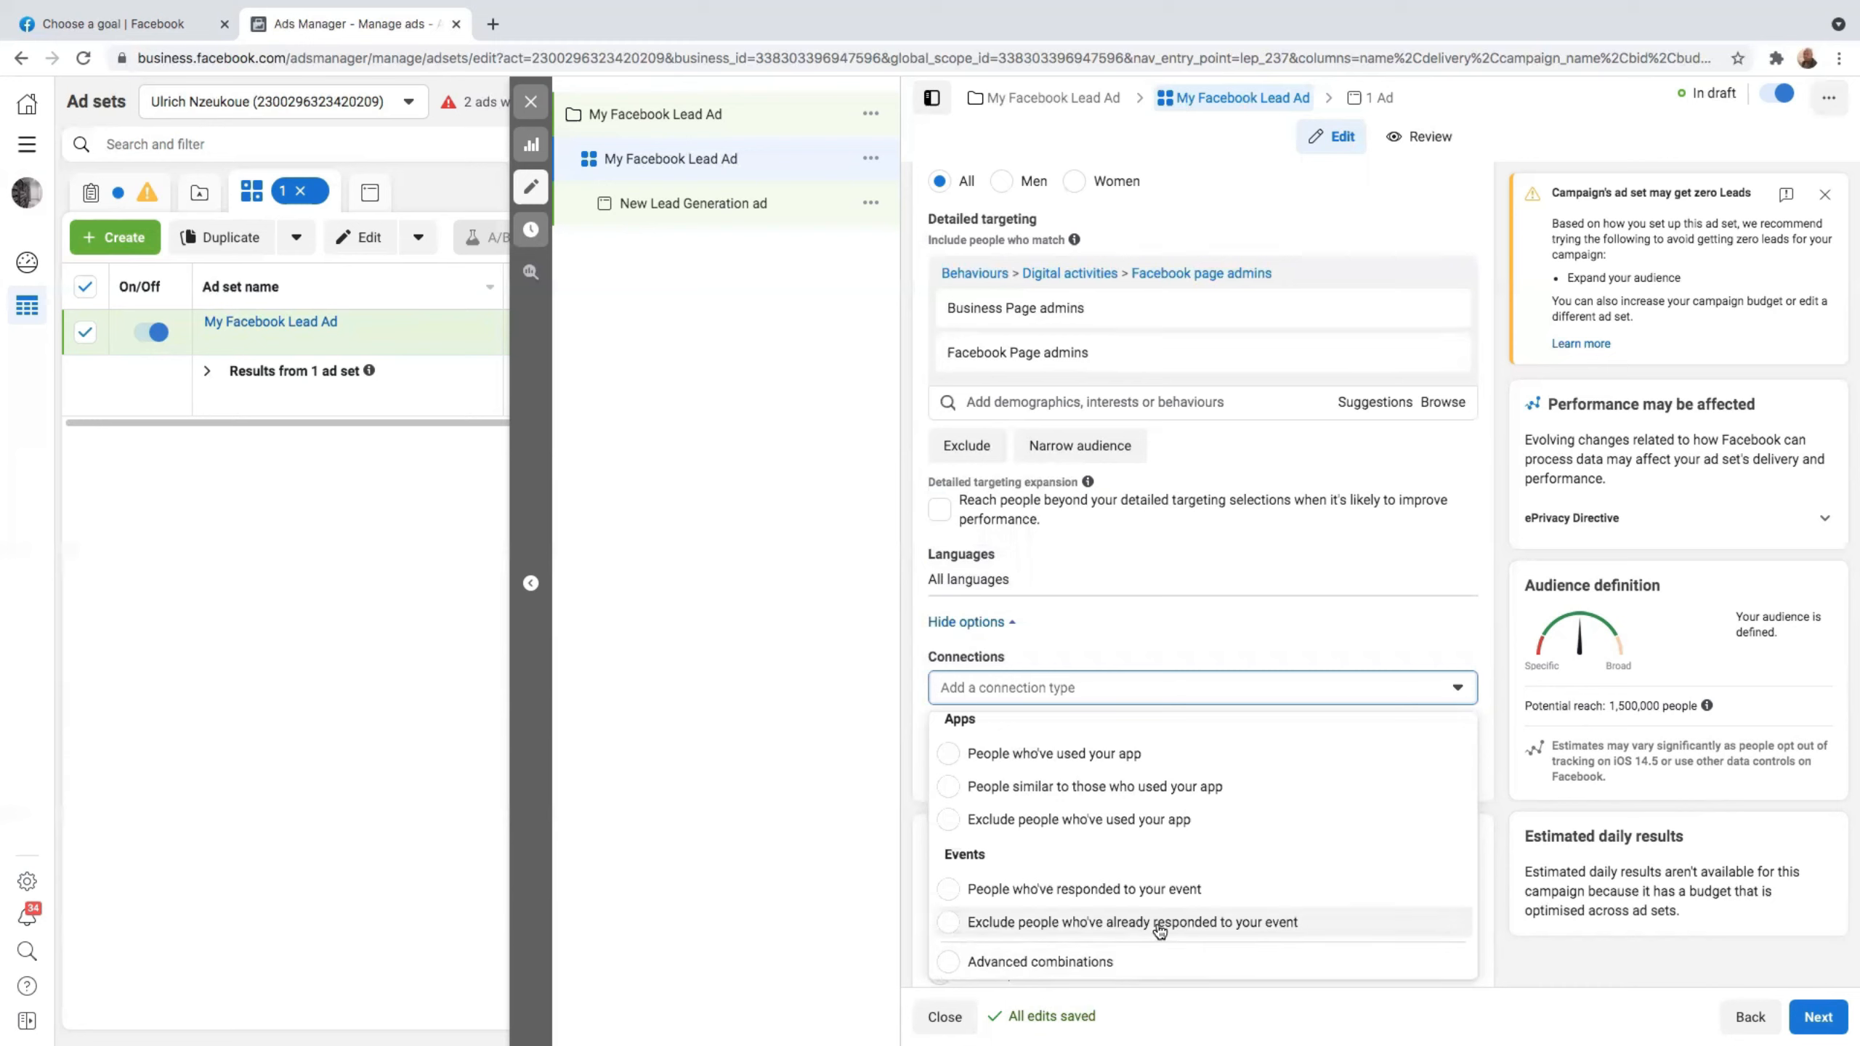
scroll(1159, 931, up, 2)
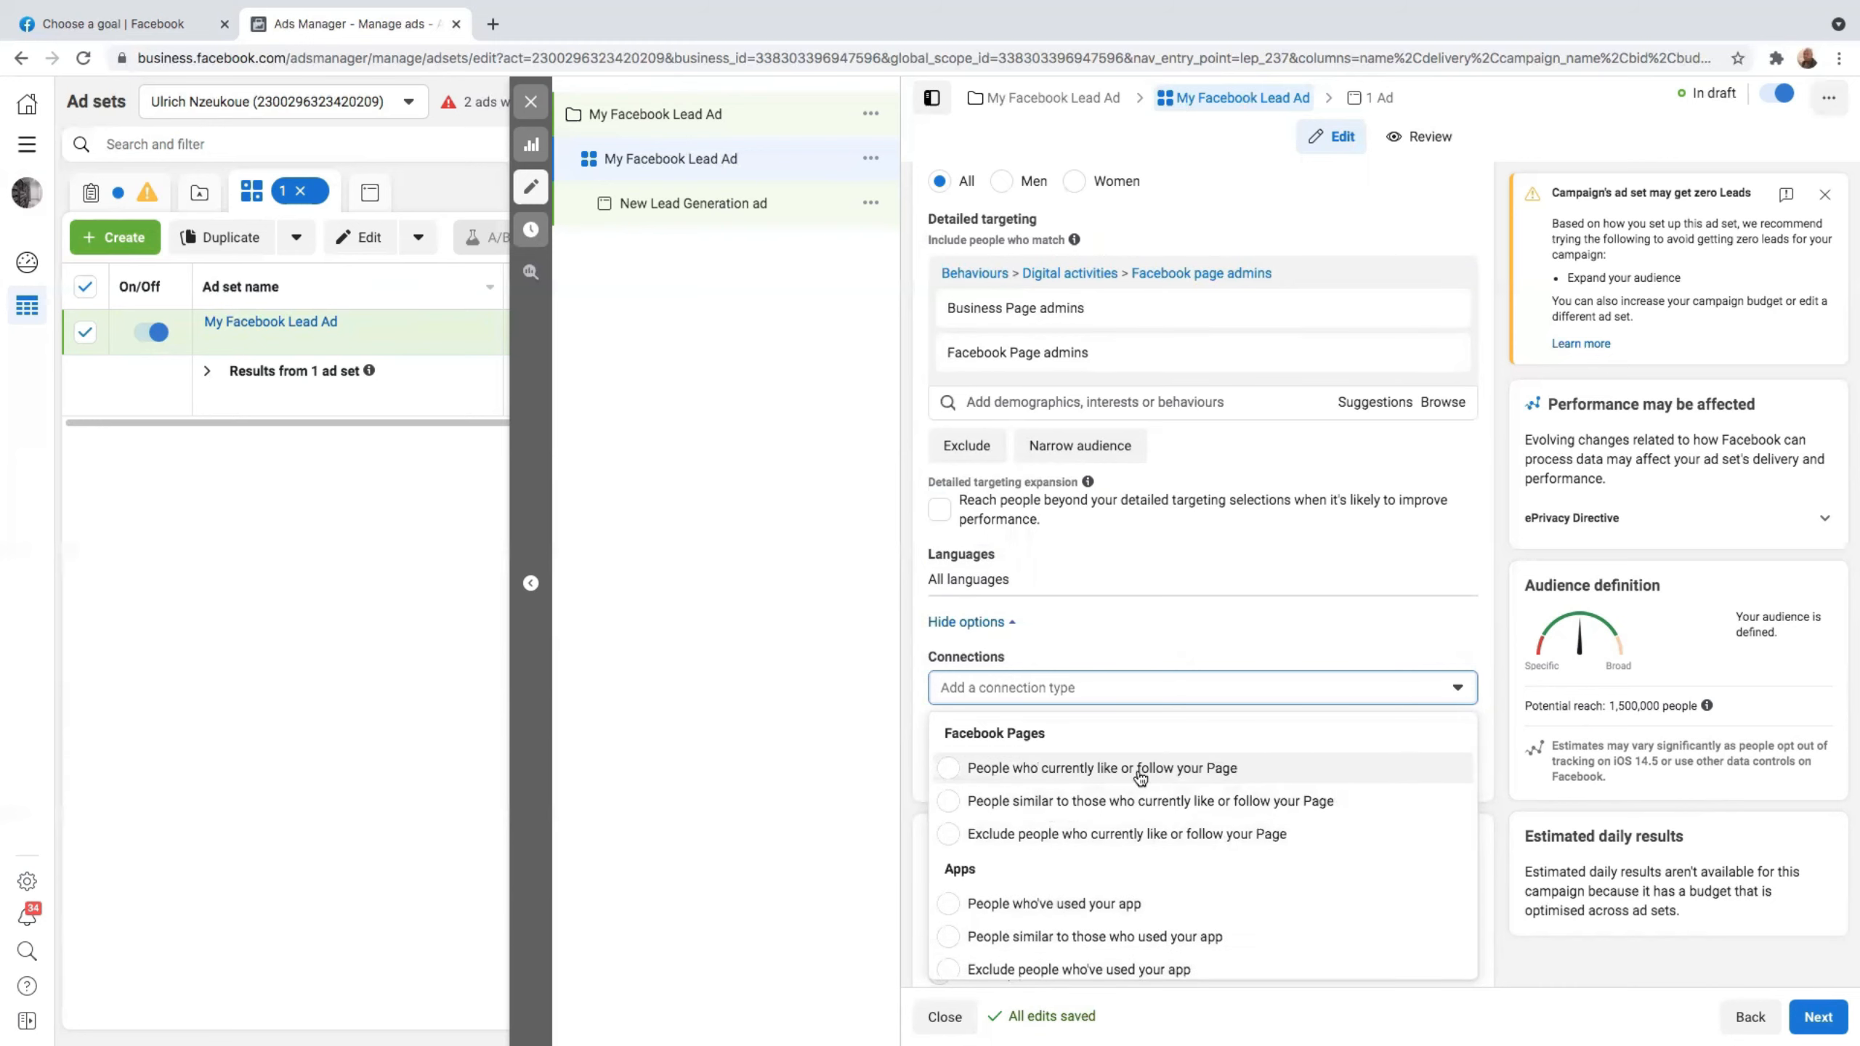
click(1453, 689)
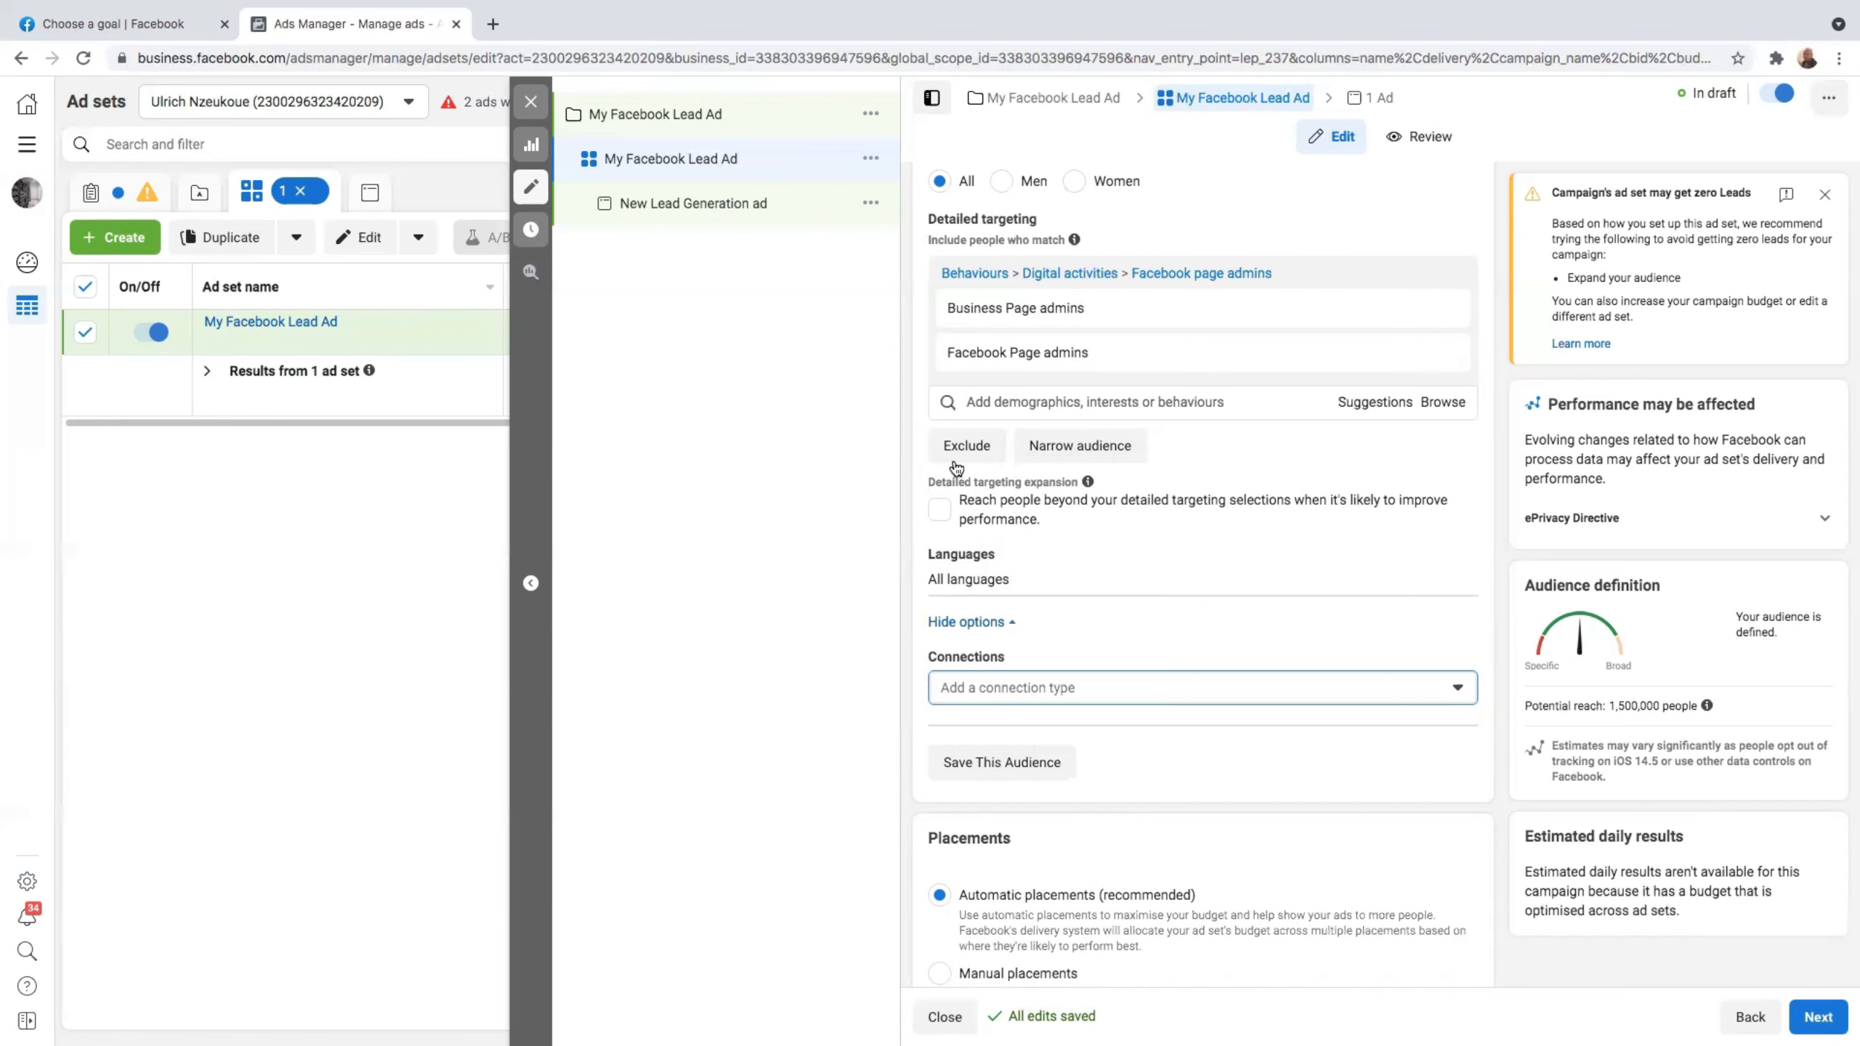
Review the audience settings and expand the optimisation and delivery options to check when charges apply.
scroll(1056, 452, up, 2)
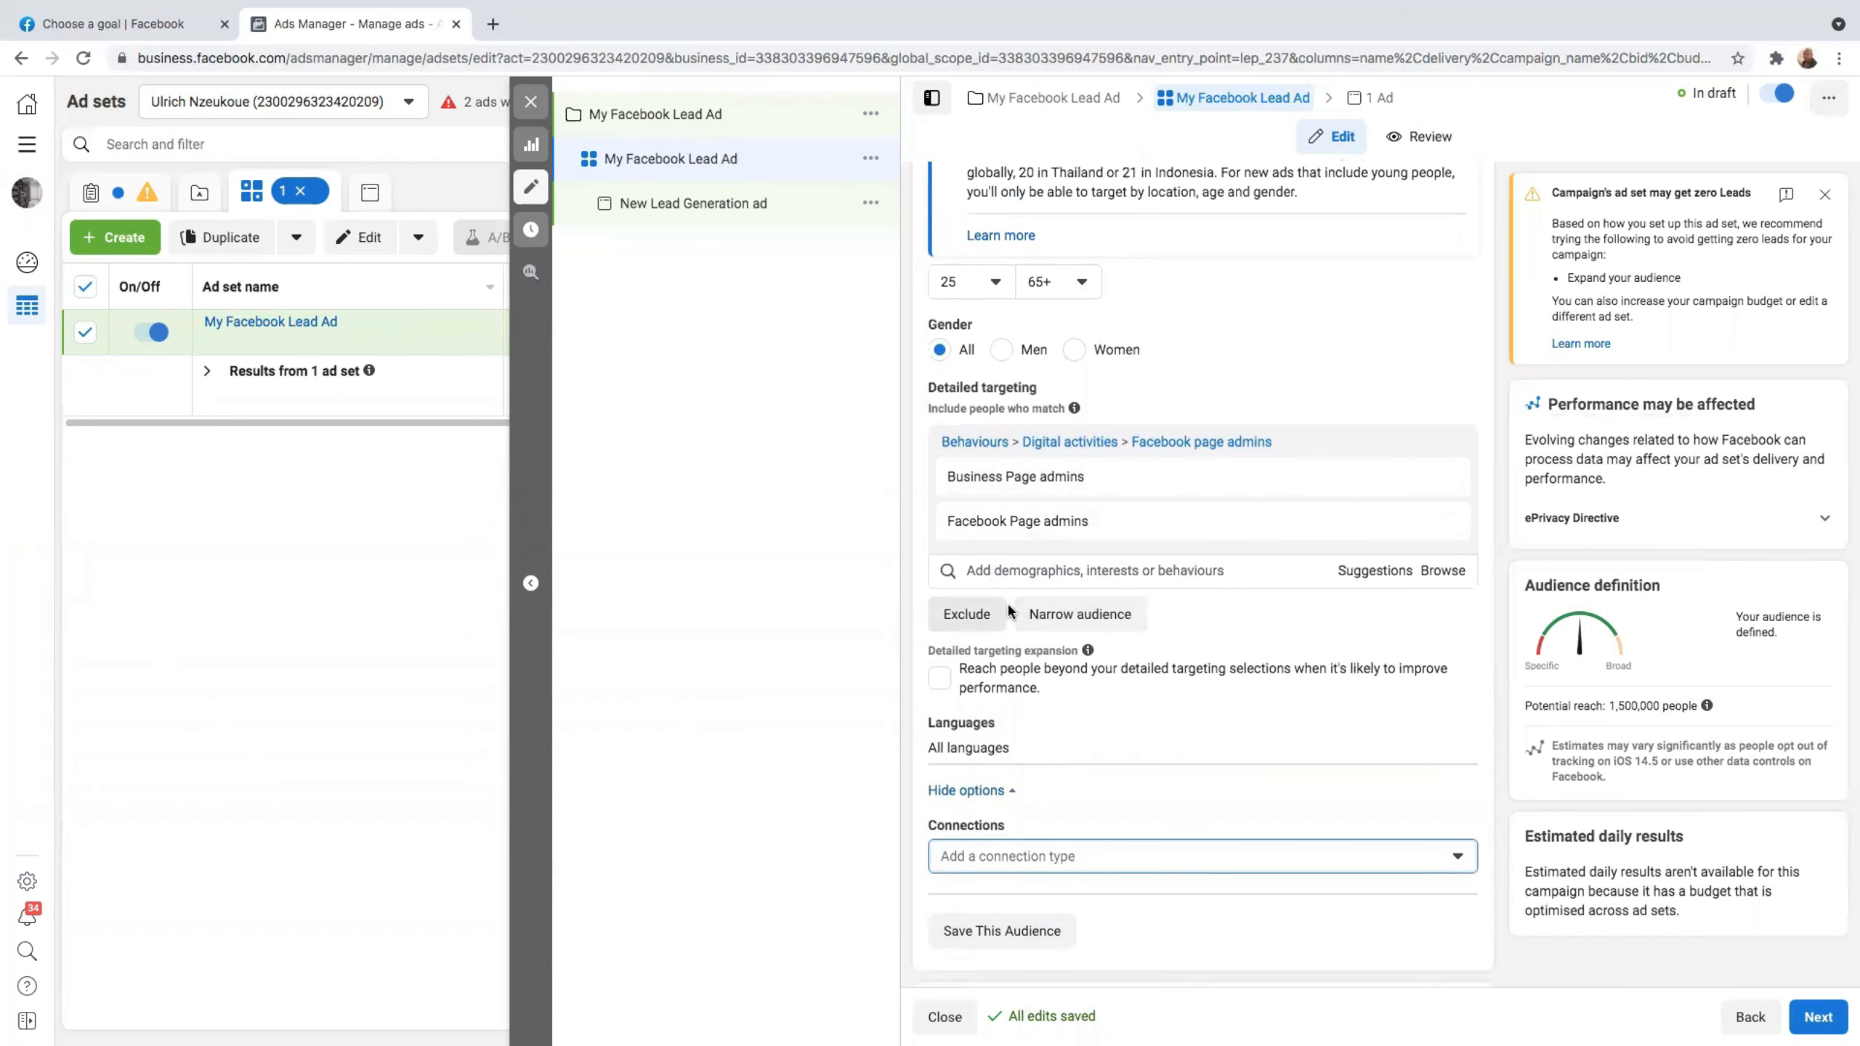
scroll(984, 612, up, 4)
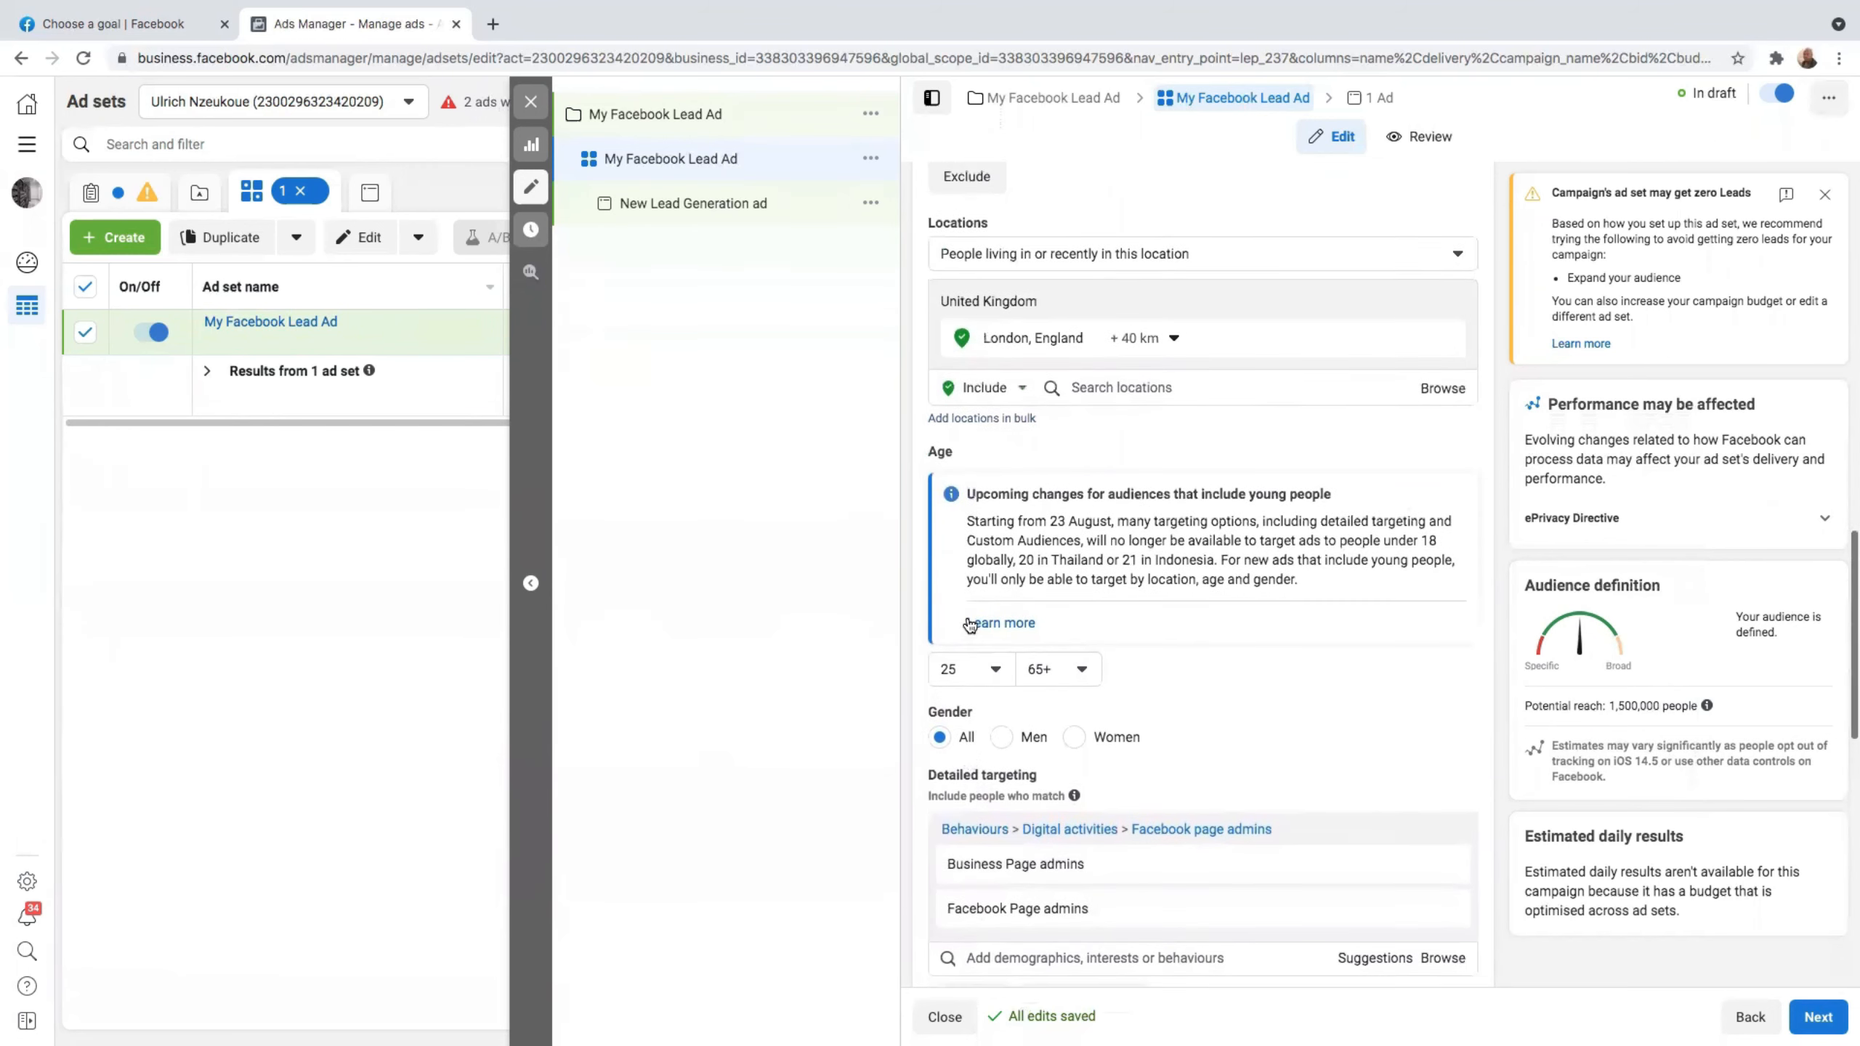
mouse_move(1084, 879)
scroll(1025, 843, down, 8)
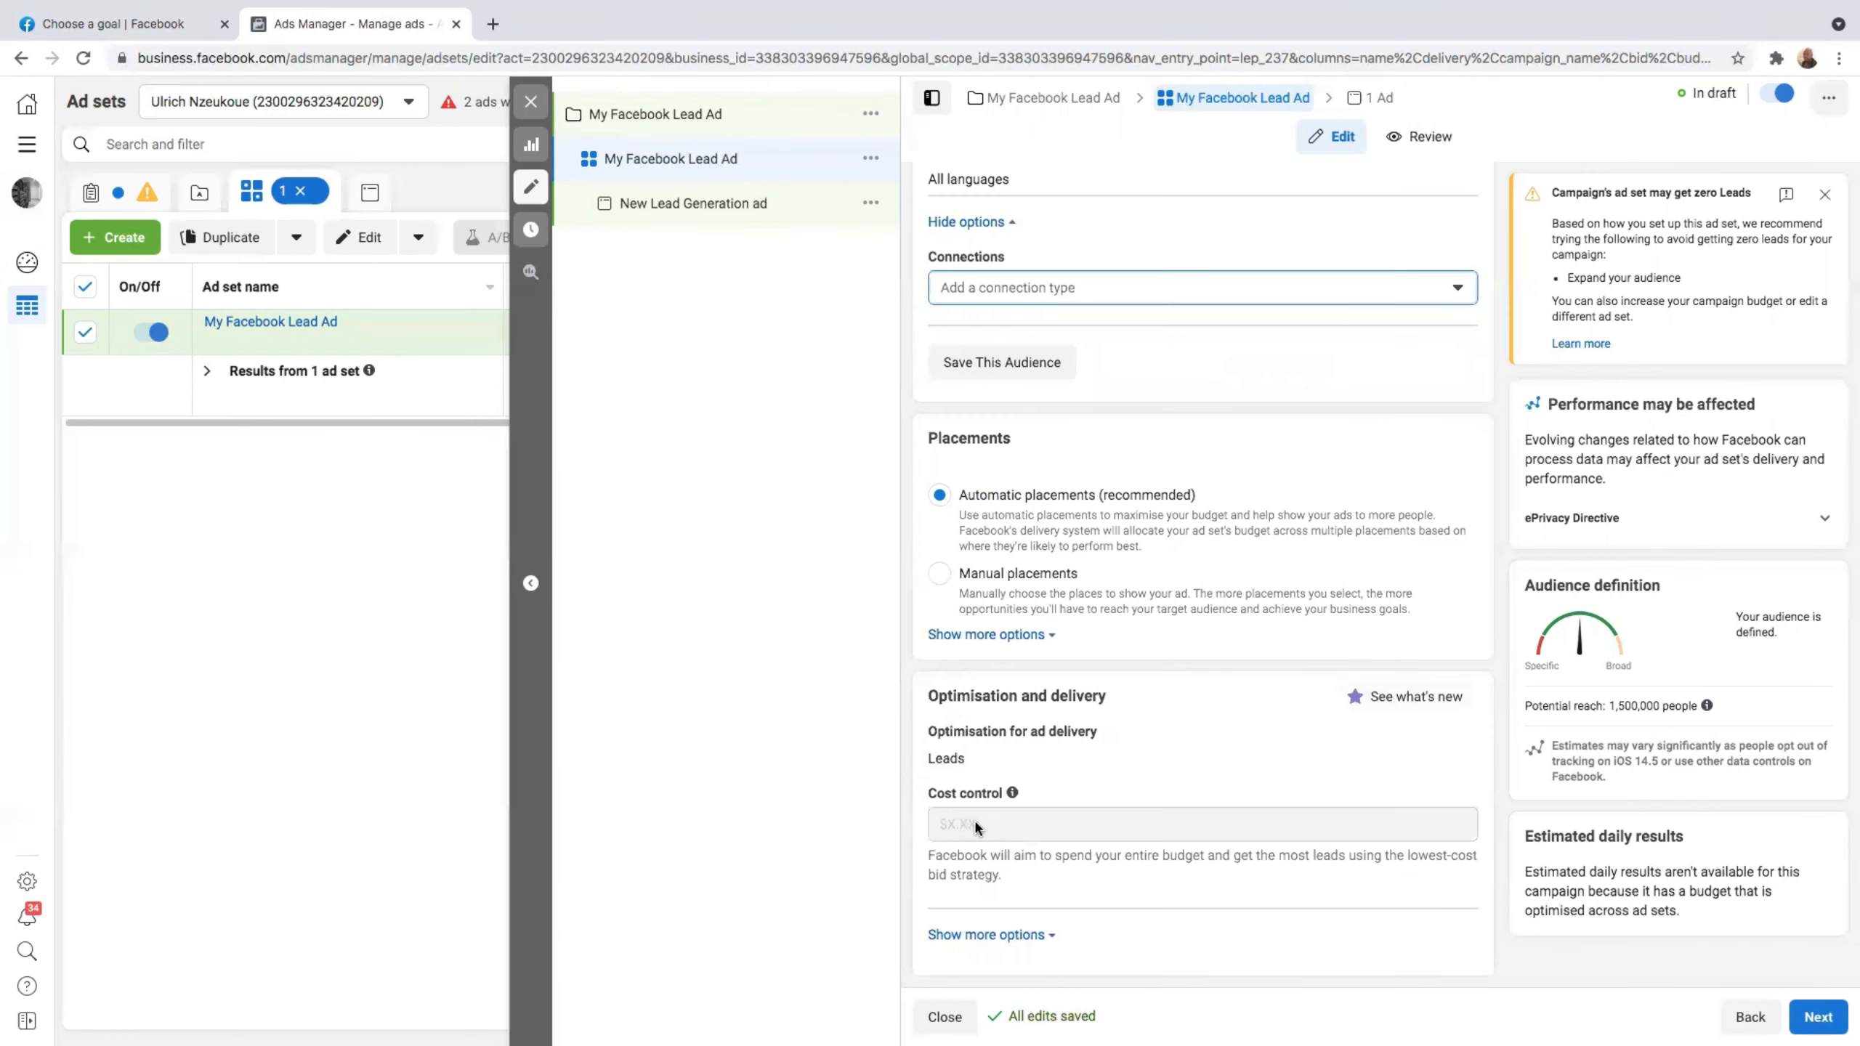
mouse_move(1012, 793)
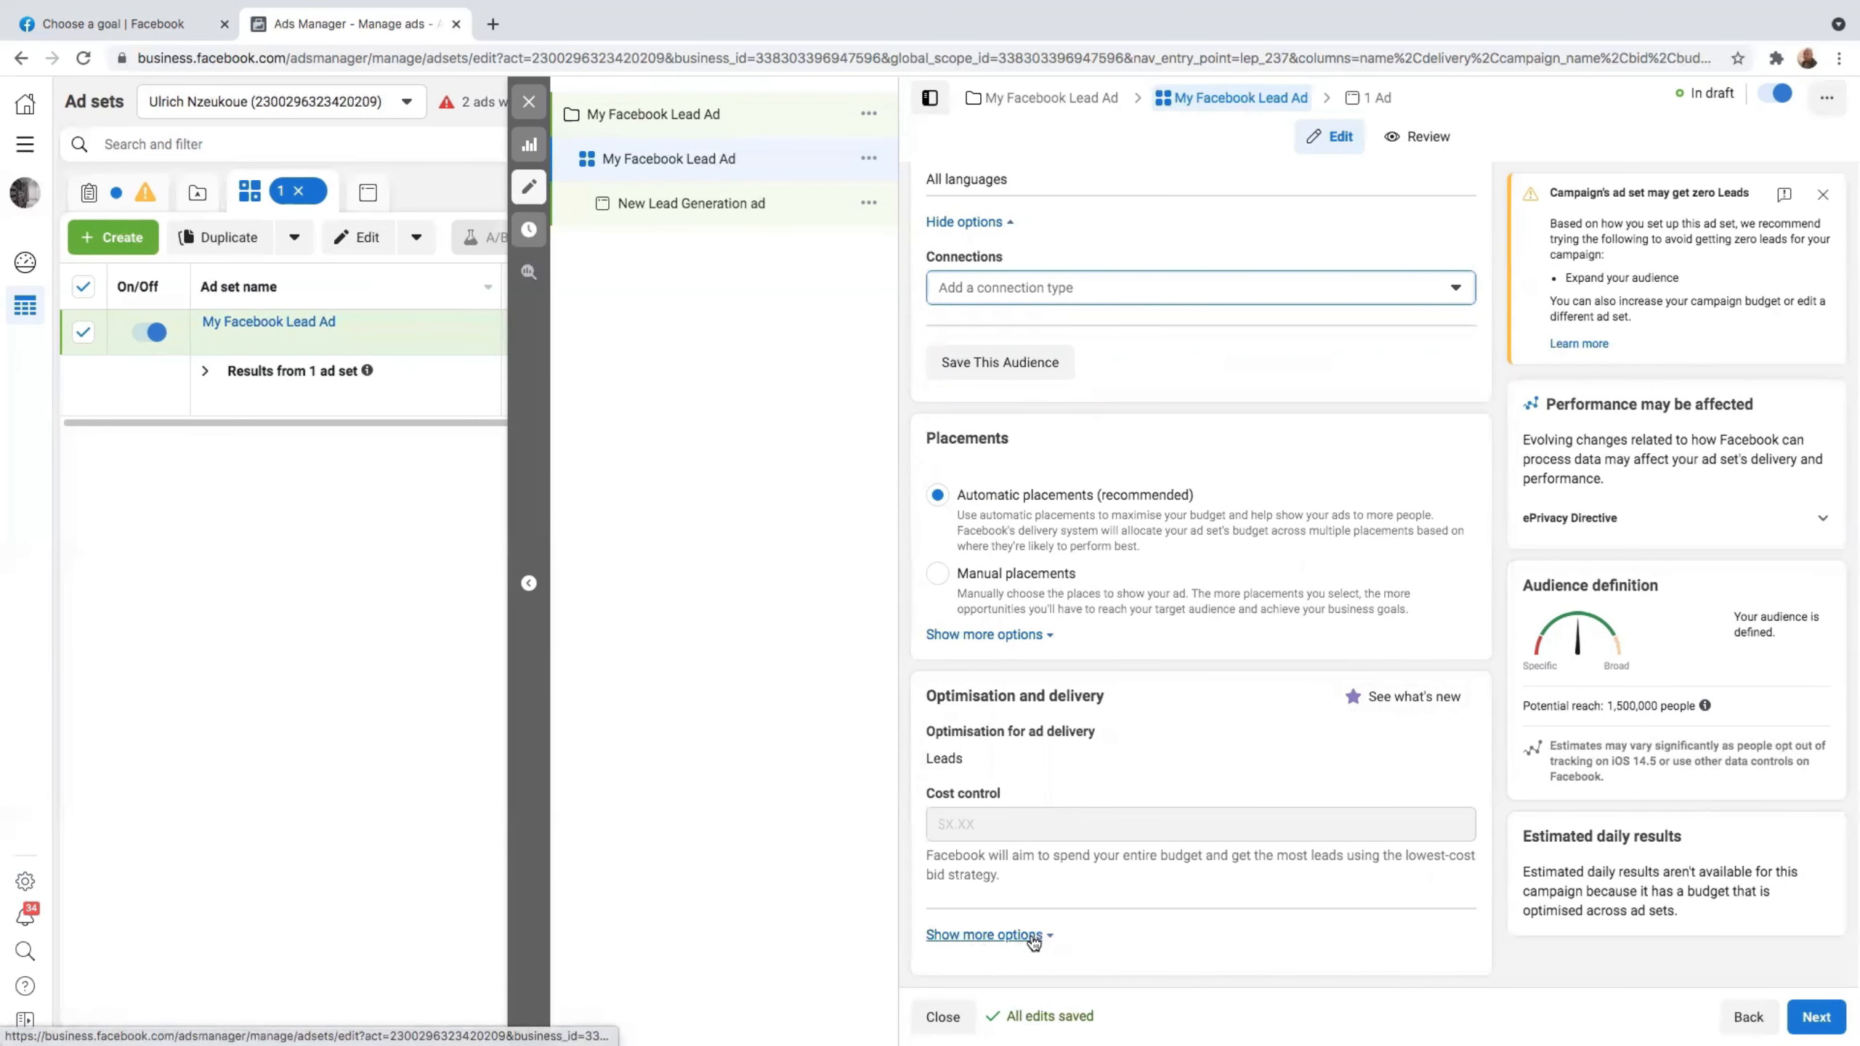
click(1029, 941)
scroll(1041, 941, down, 1)
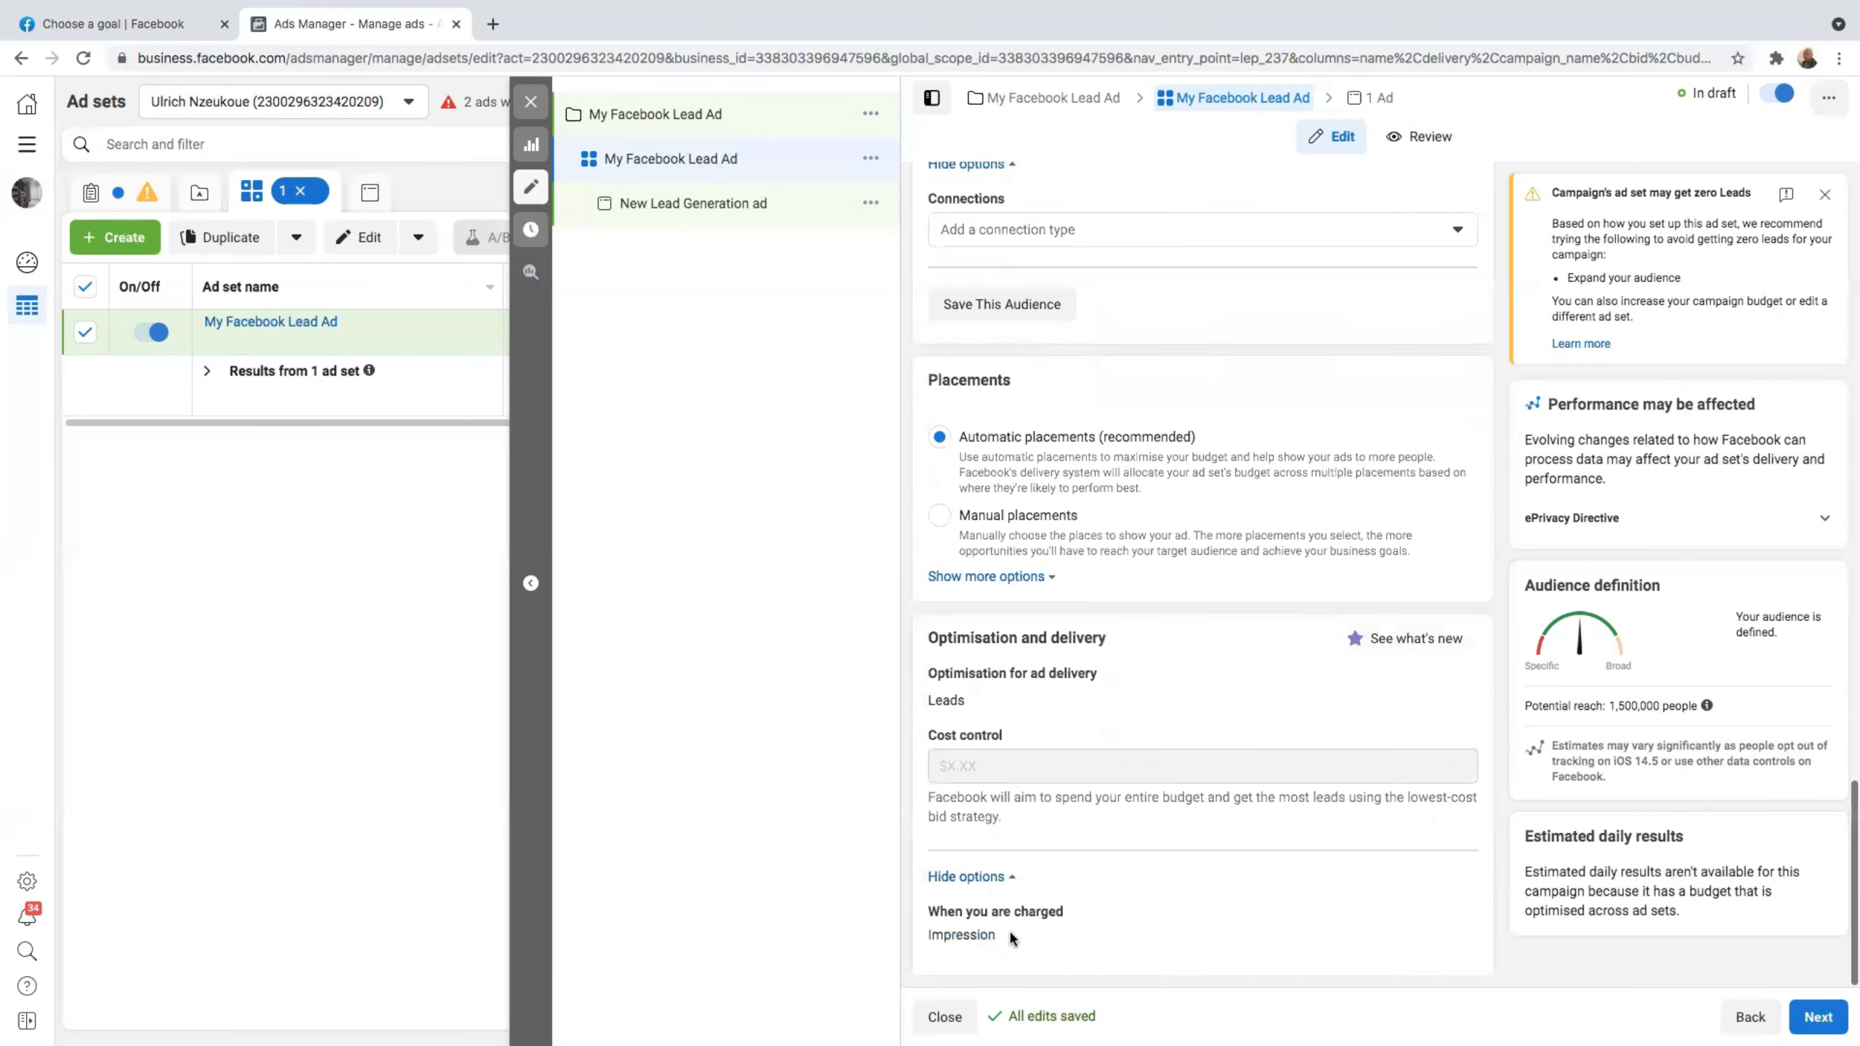
Review the ad set's audience definition and potential reach against its location, age and detailed targeting settings.
mouse_move(5, 8)
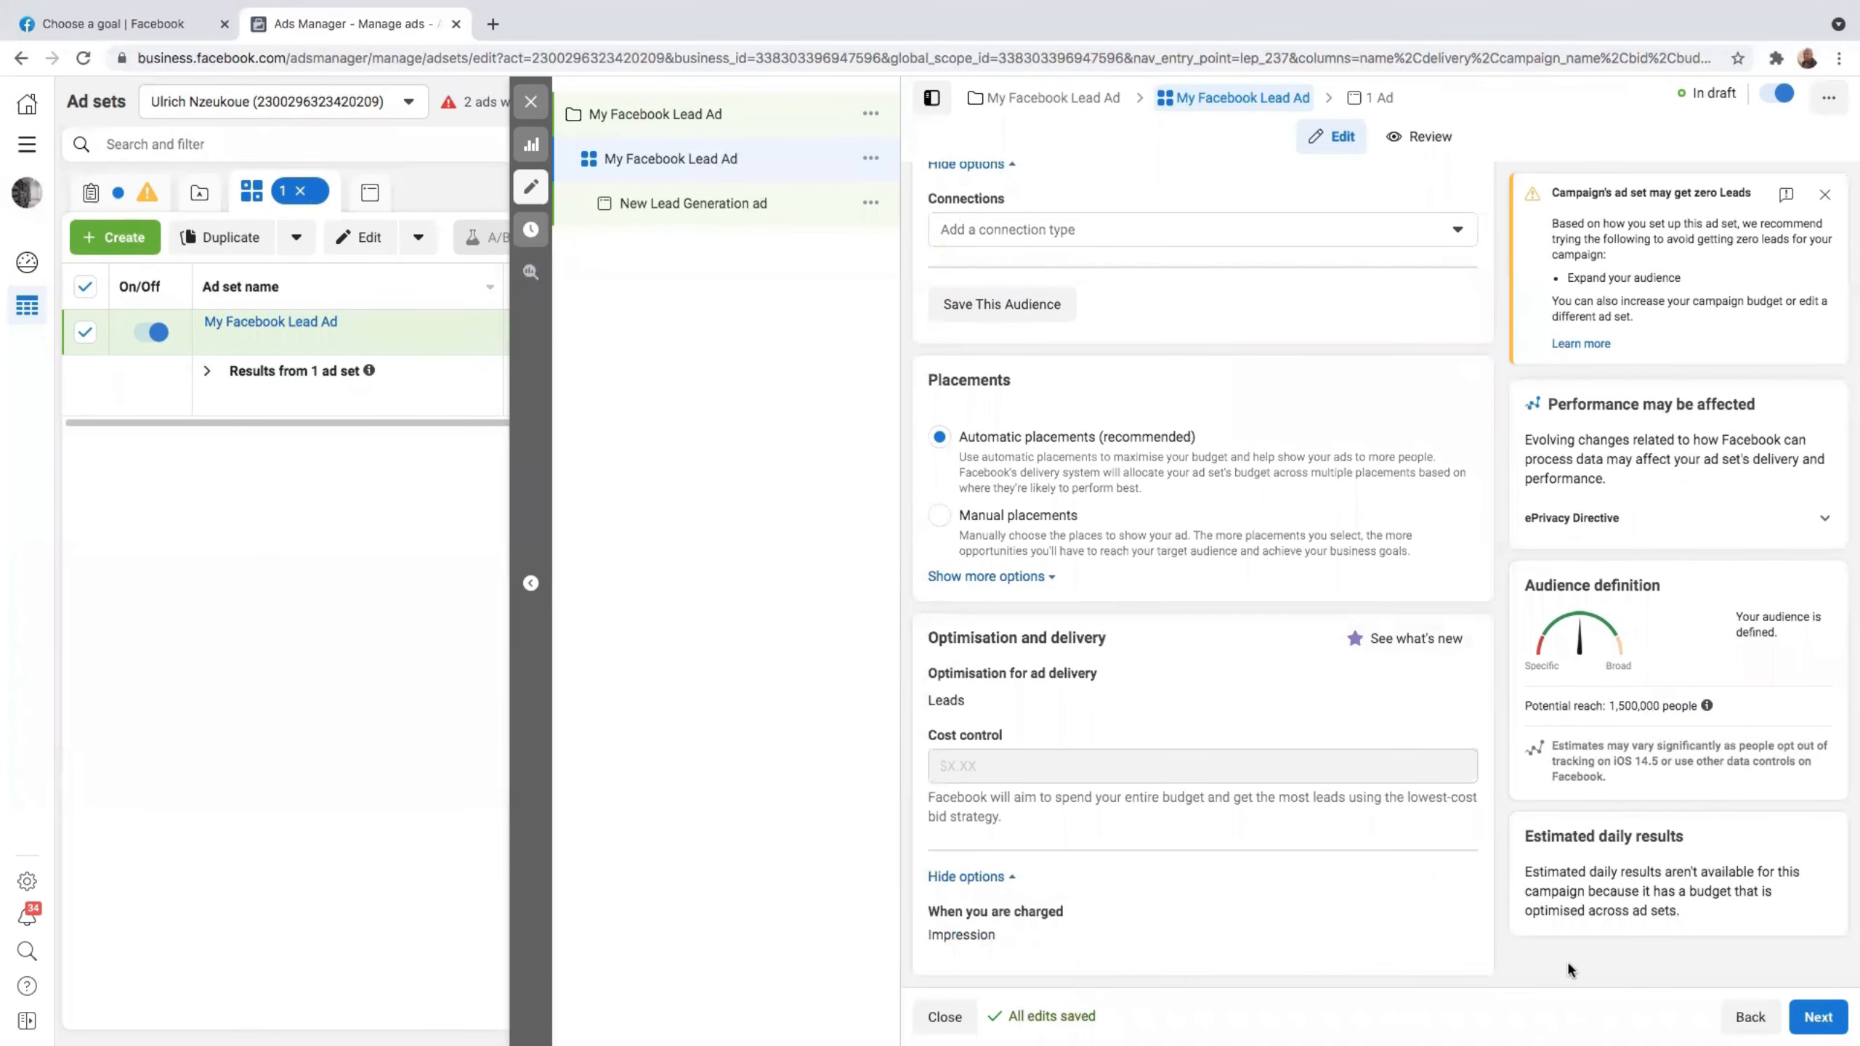
scroll(1293, 951, up, 1)
scroll(1372, 496, up, 6)
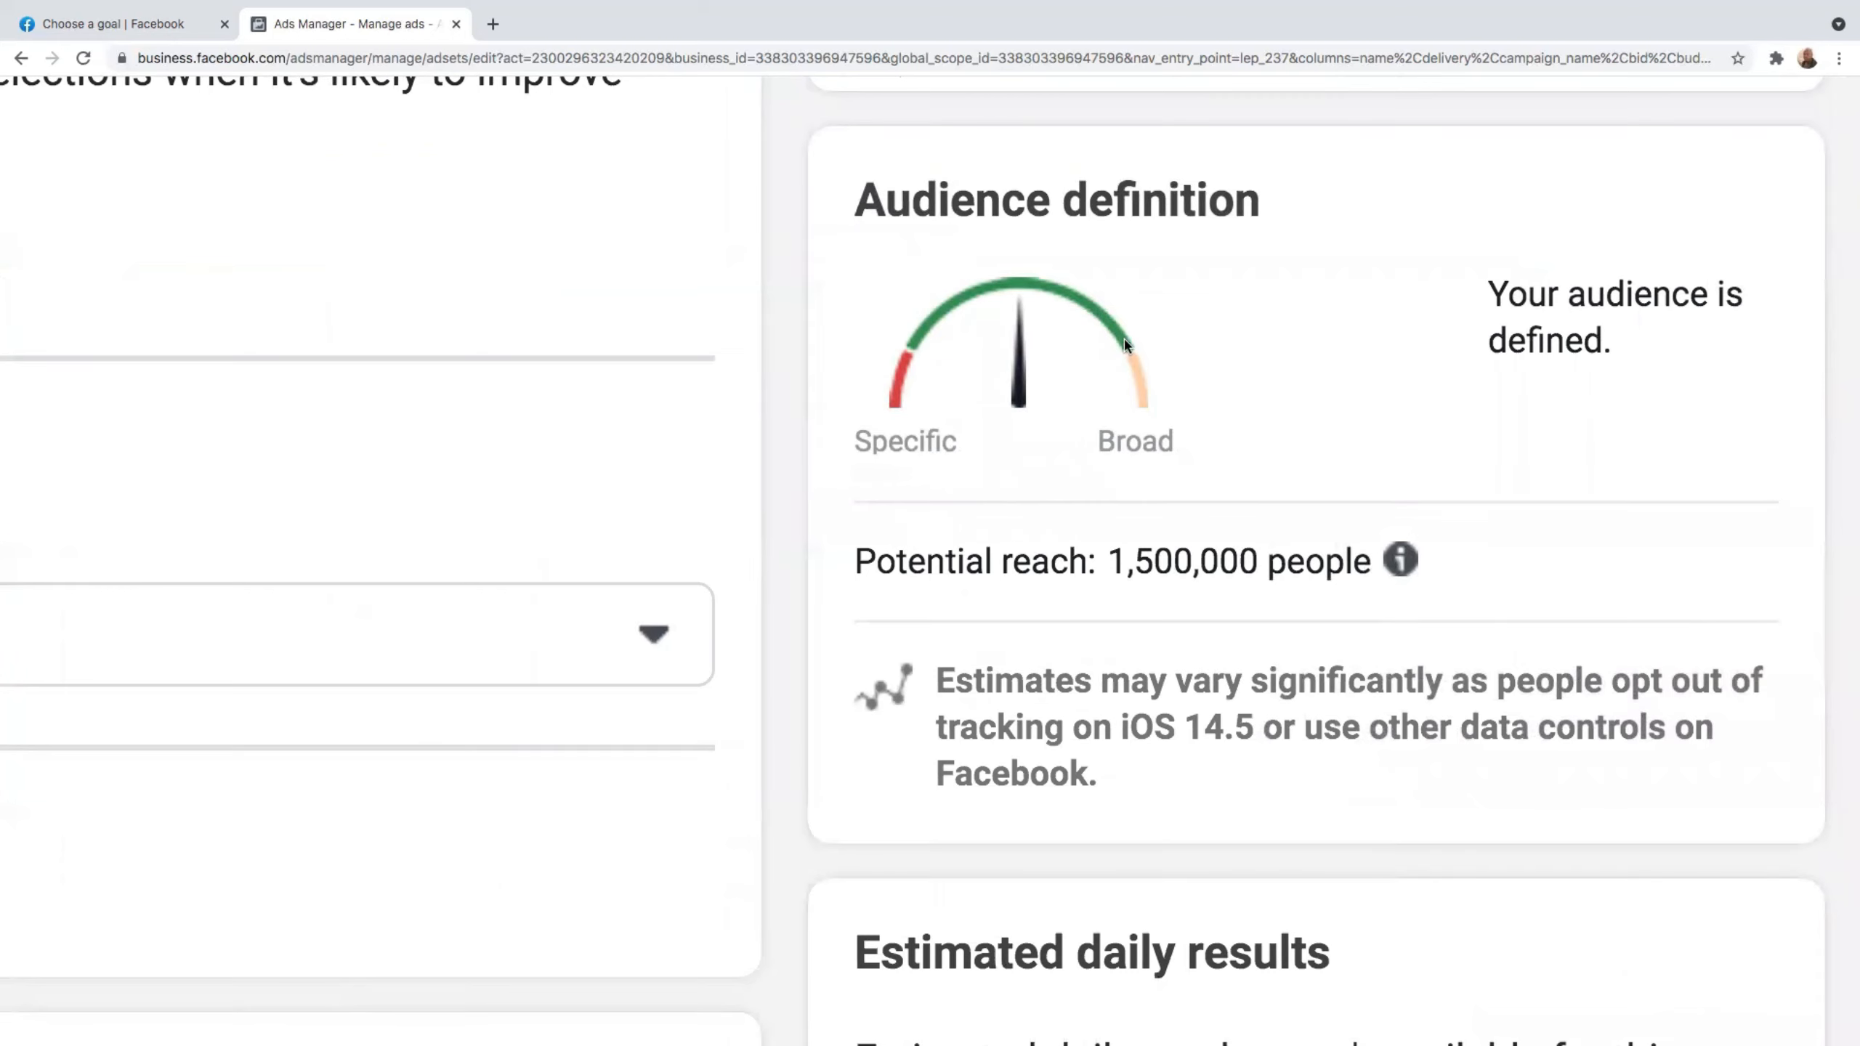
scroll(1309, 498, down, 1)
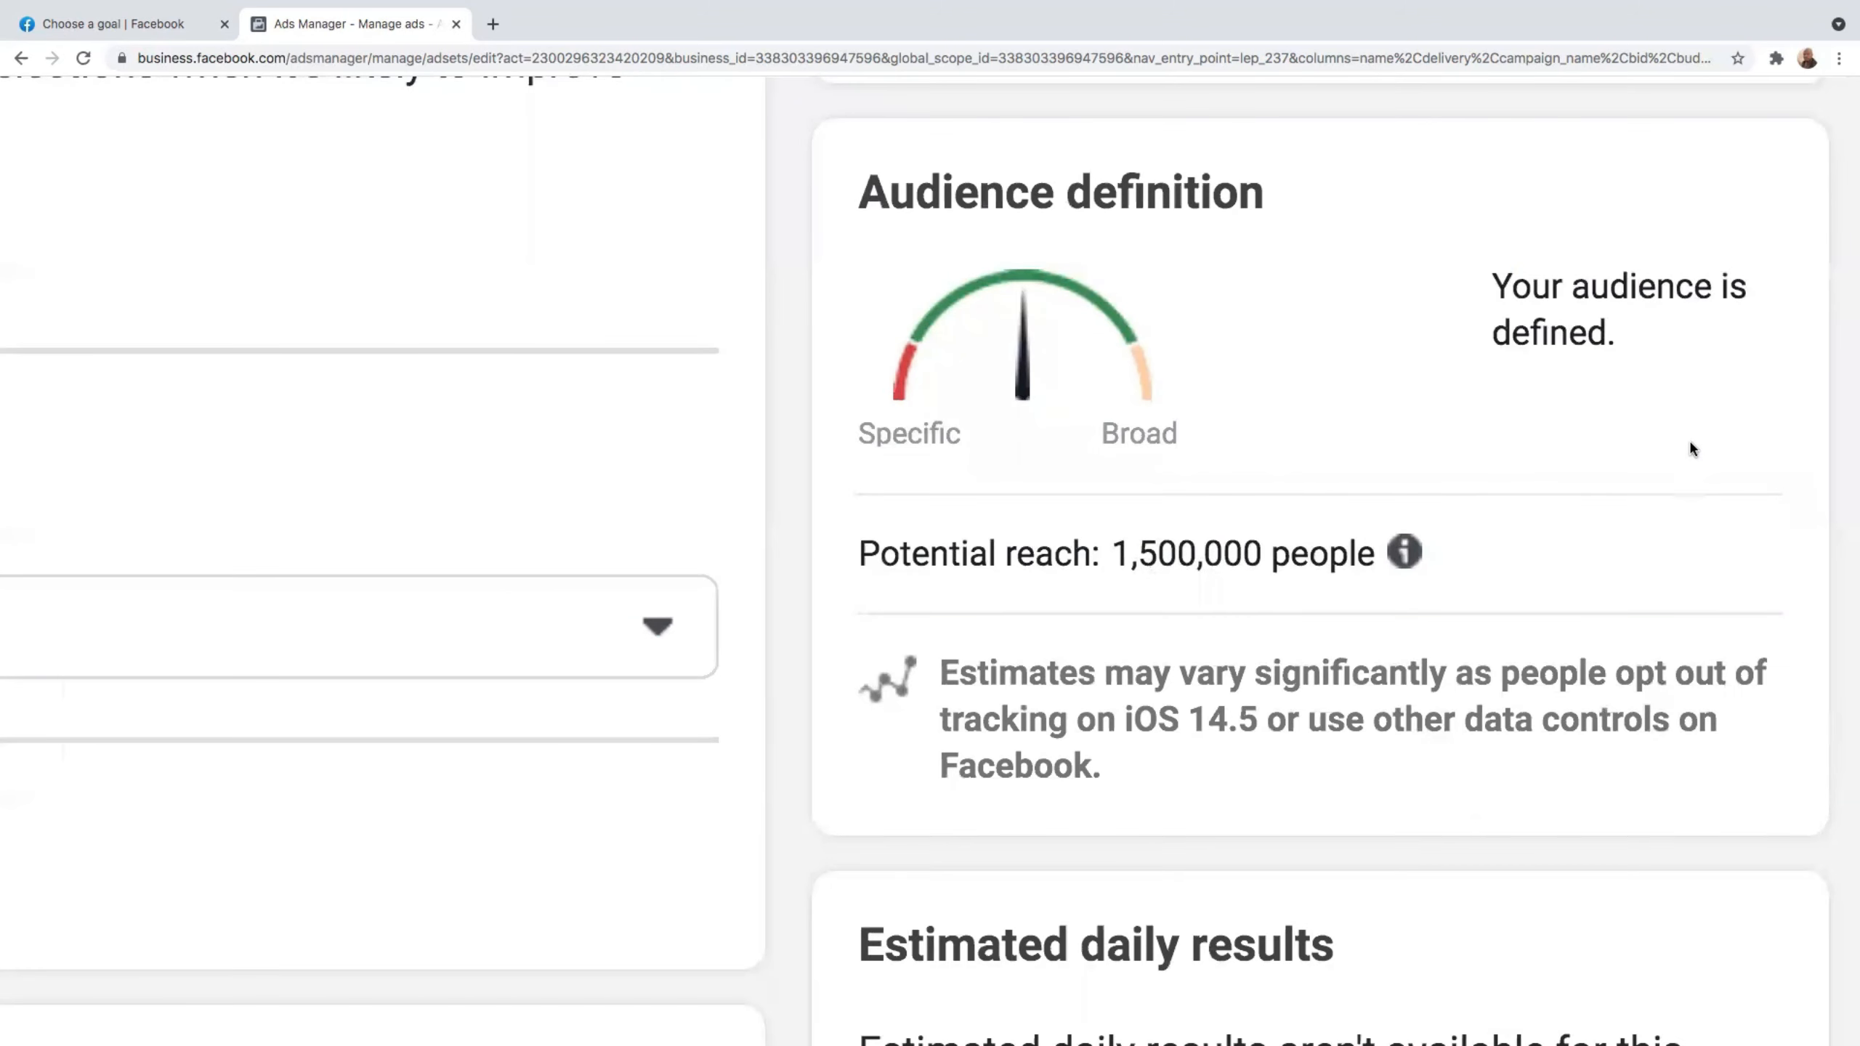
scroll(1187, 667, up, 3)
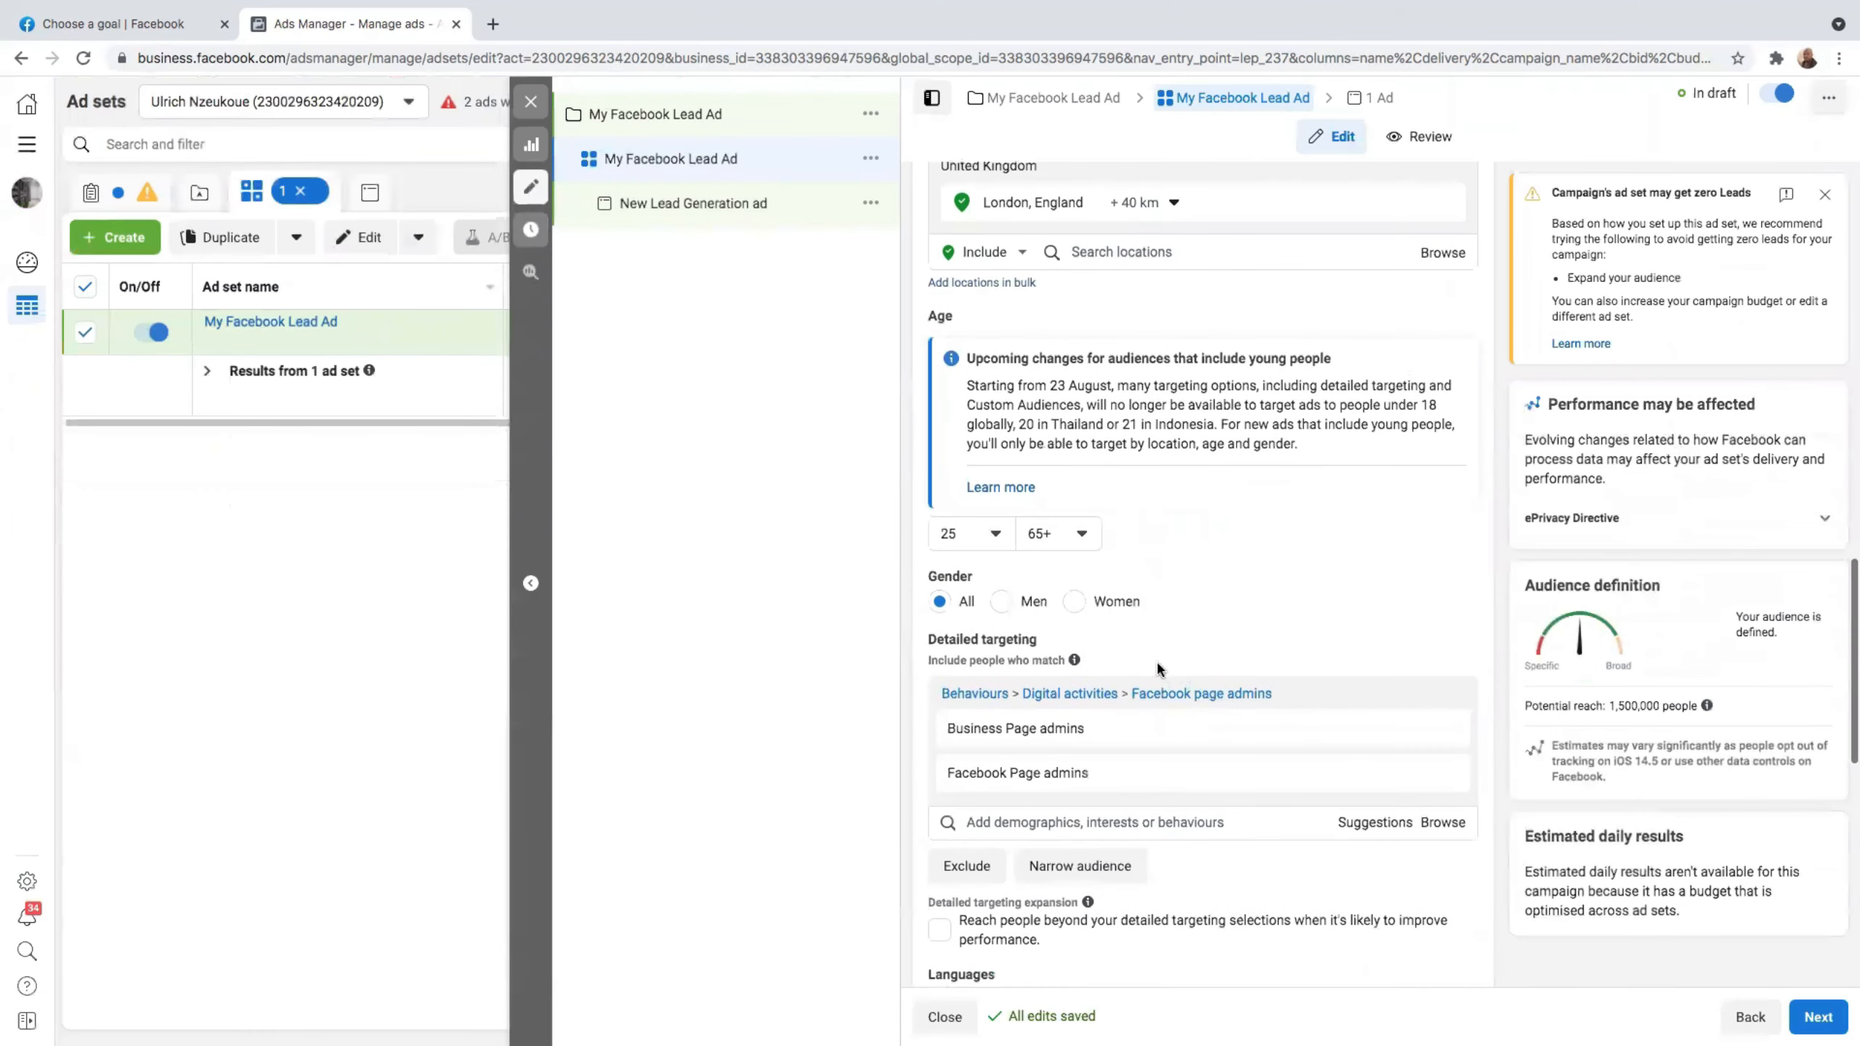
scroll(1373, 579, up, 2)
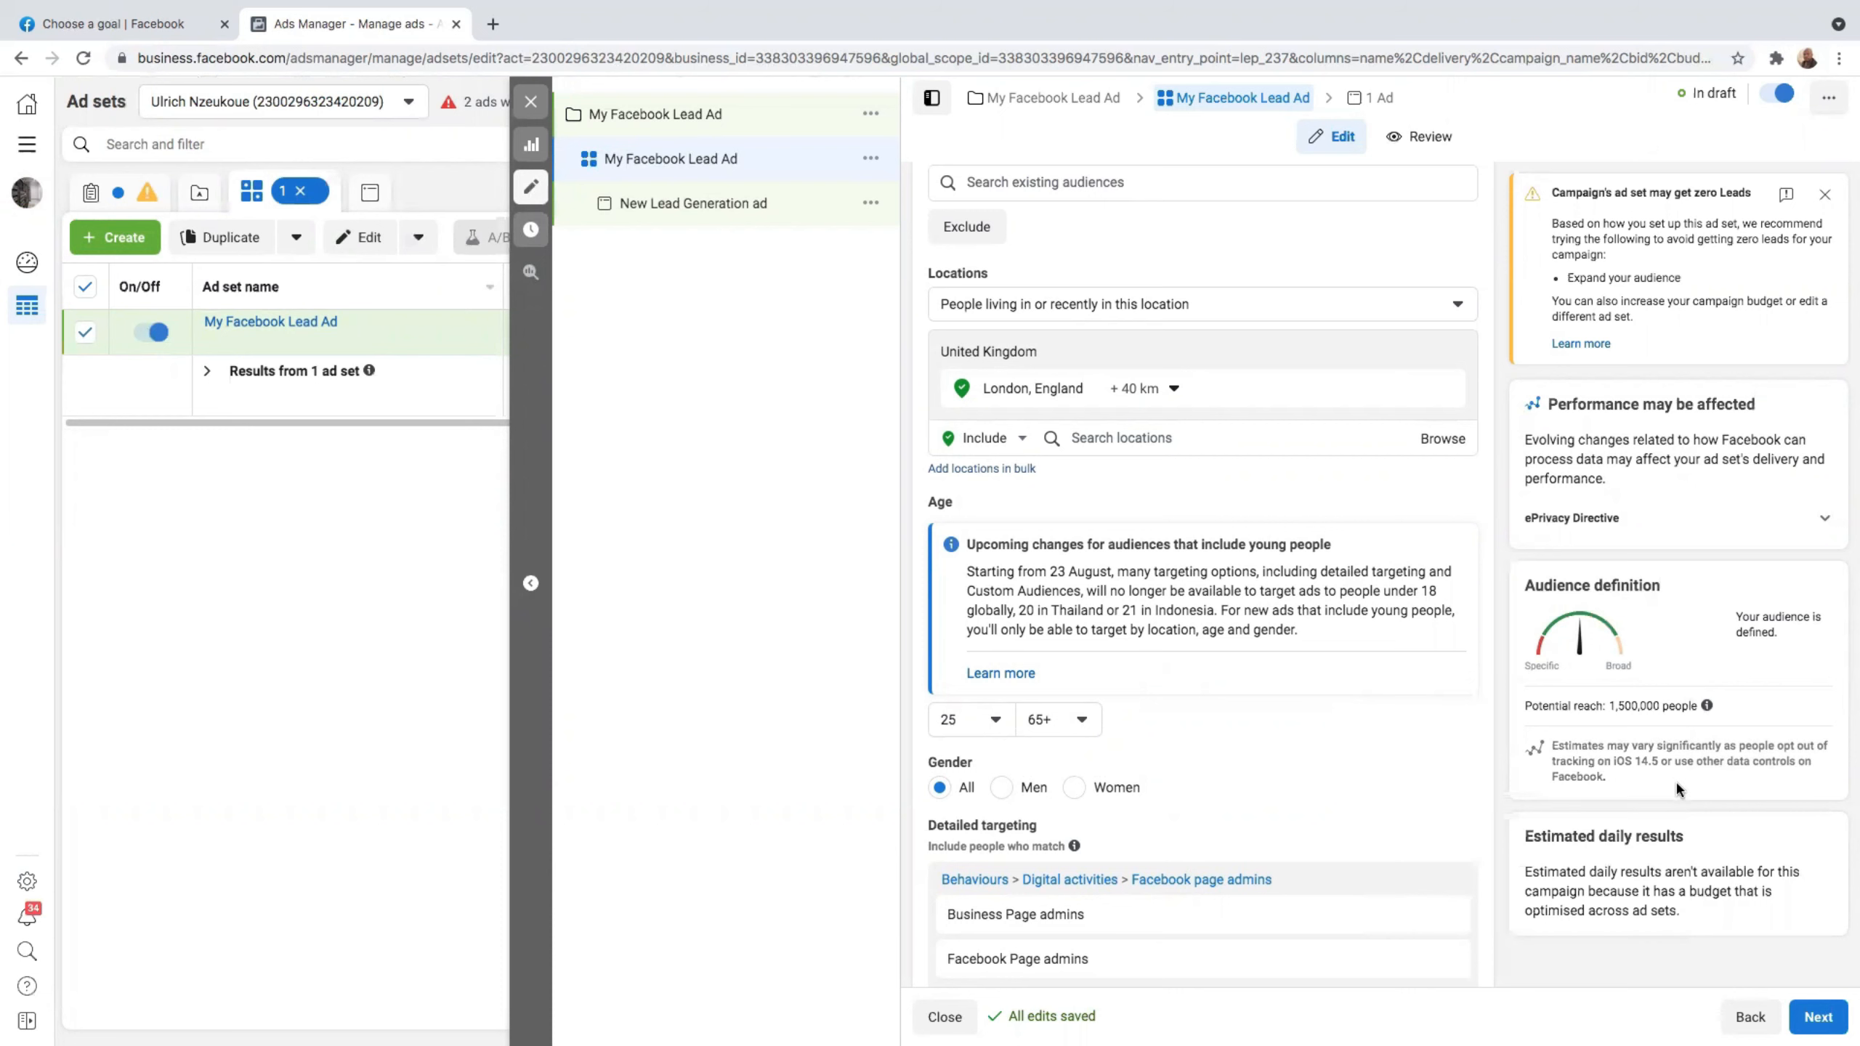
scroll(1675, 779, down, 3)
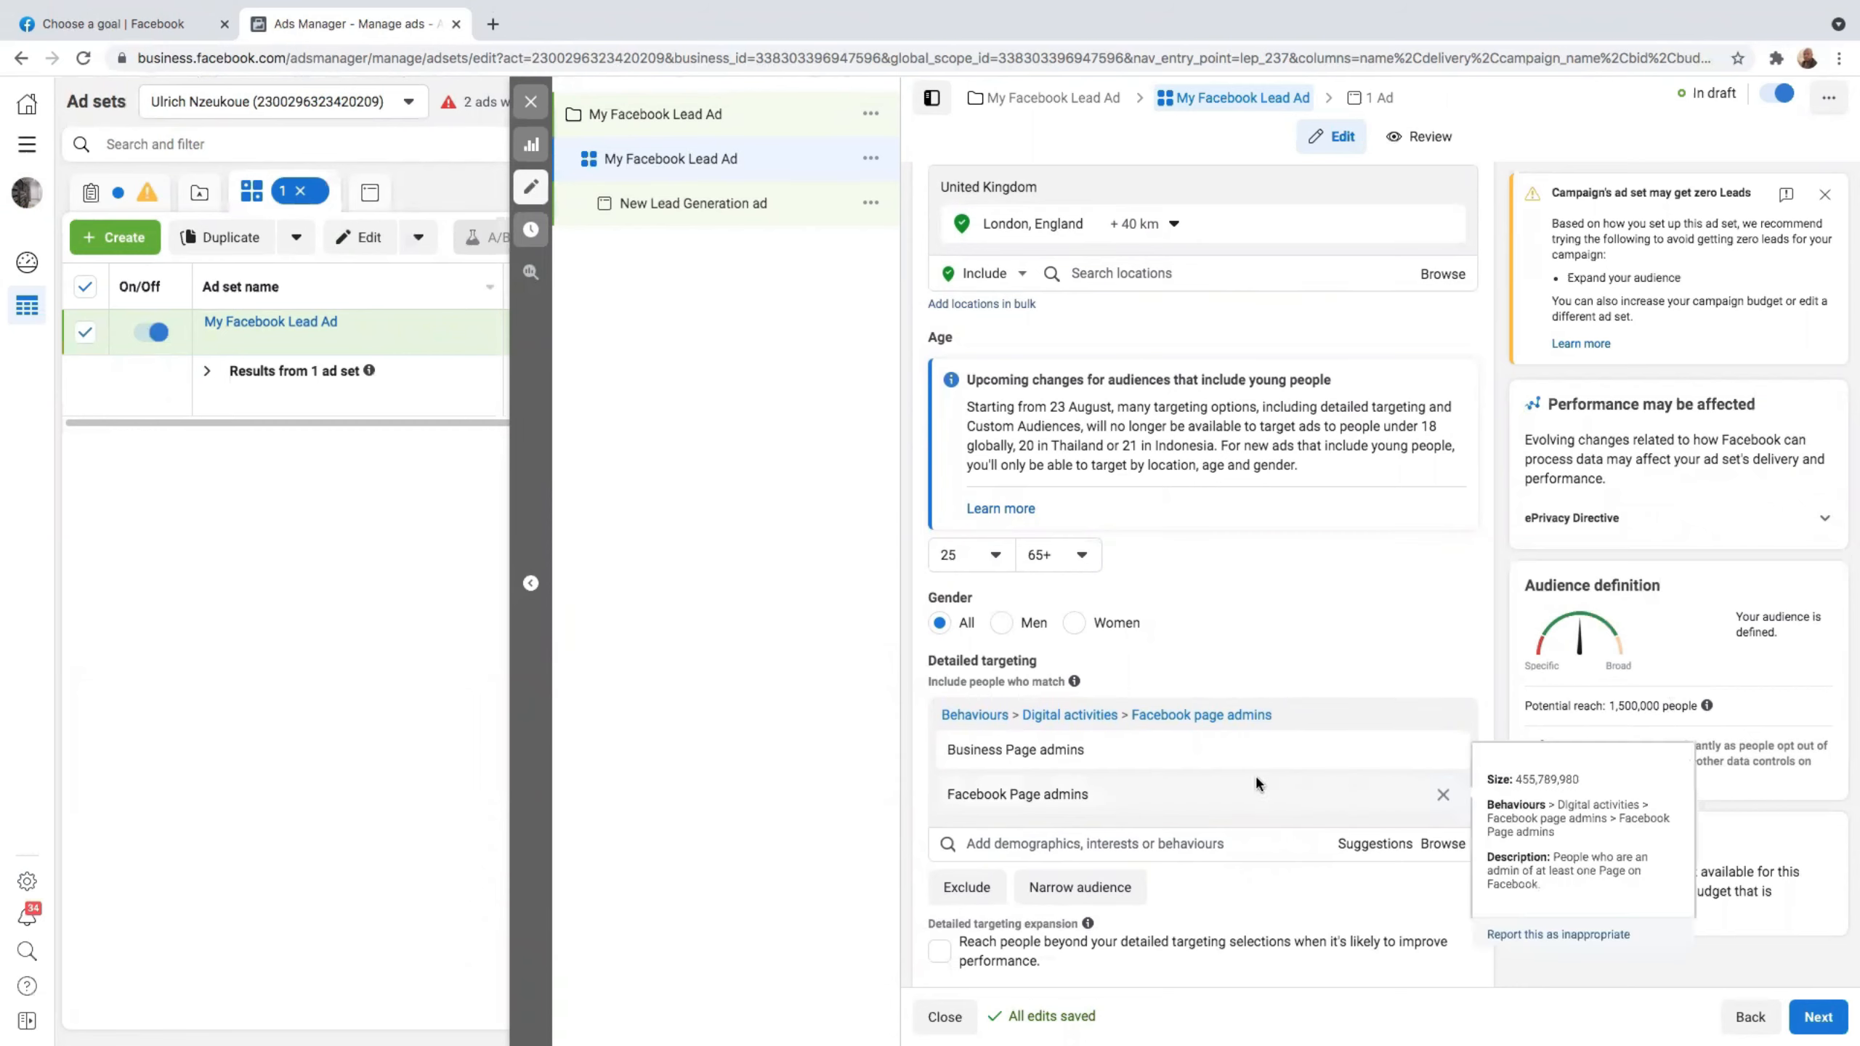
scroll(1347, 685, down, 8)
scroll(1349, 696, down, 5)
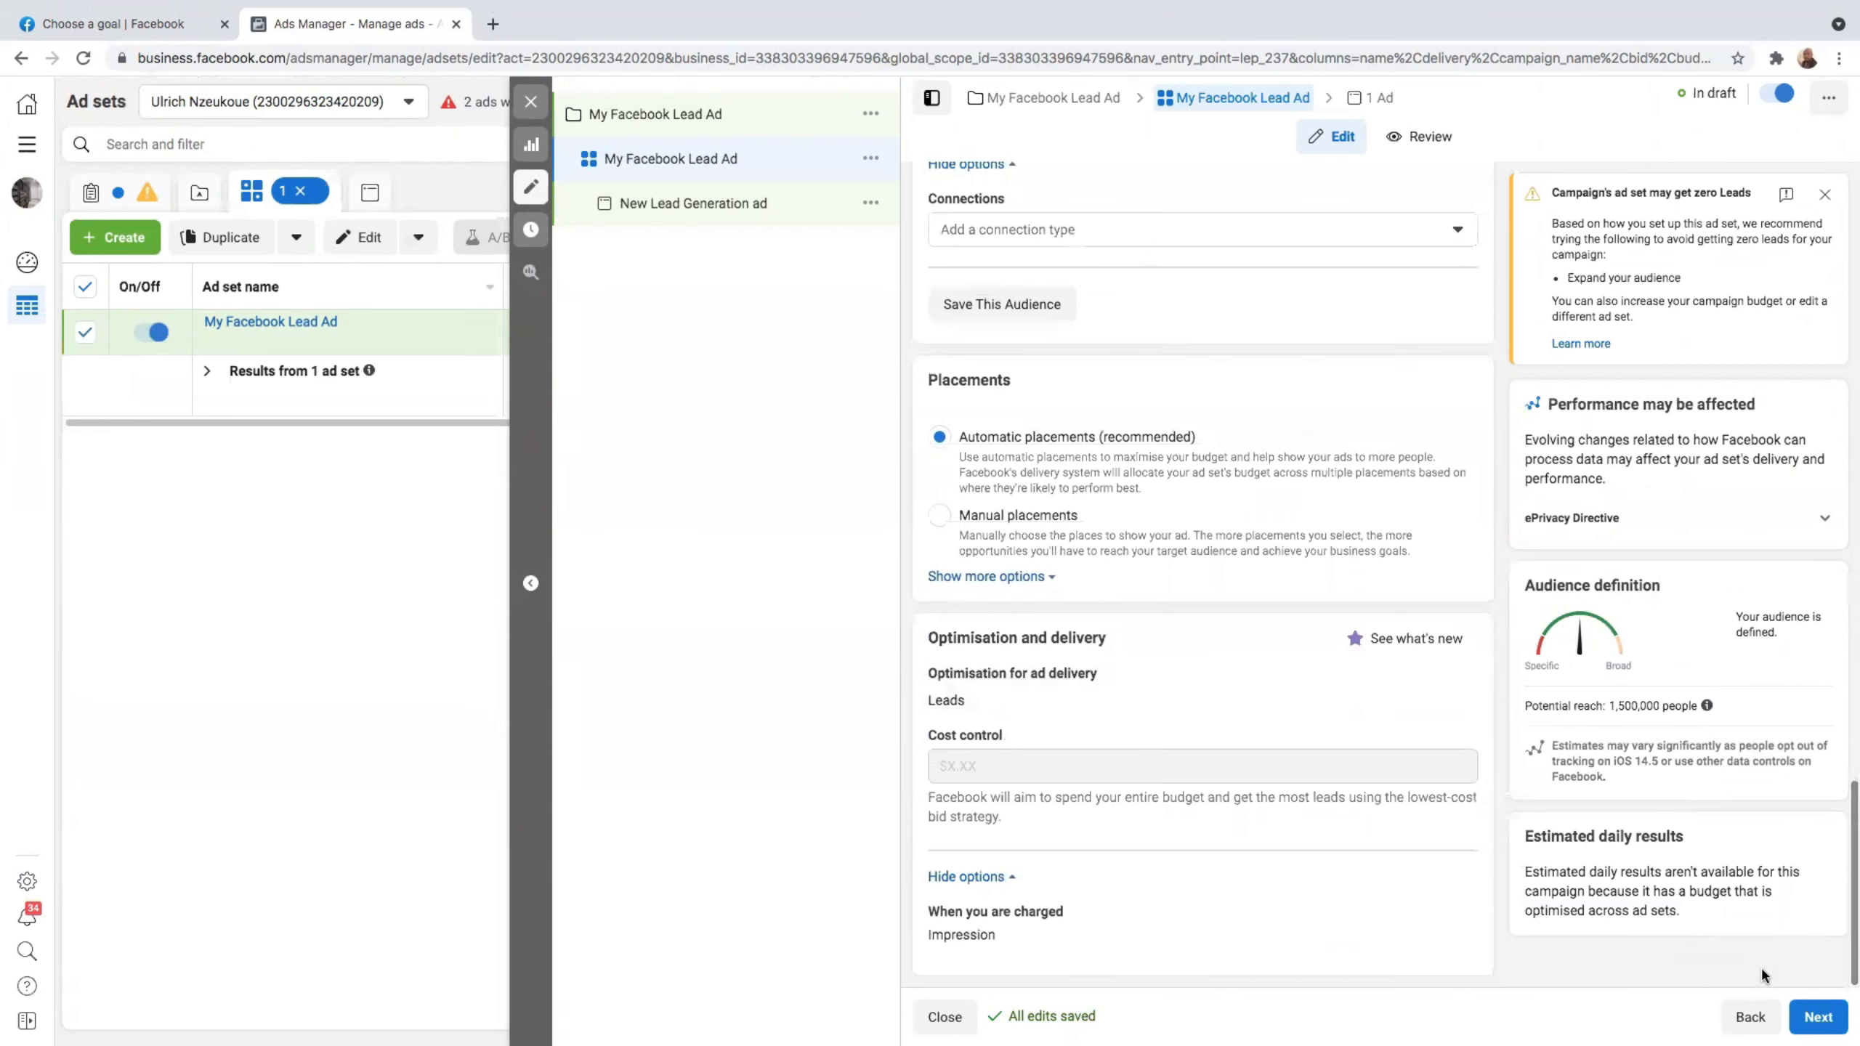
Continue to the ad level and rename the ad as Lead Generation.
click(1822, 1018)
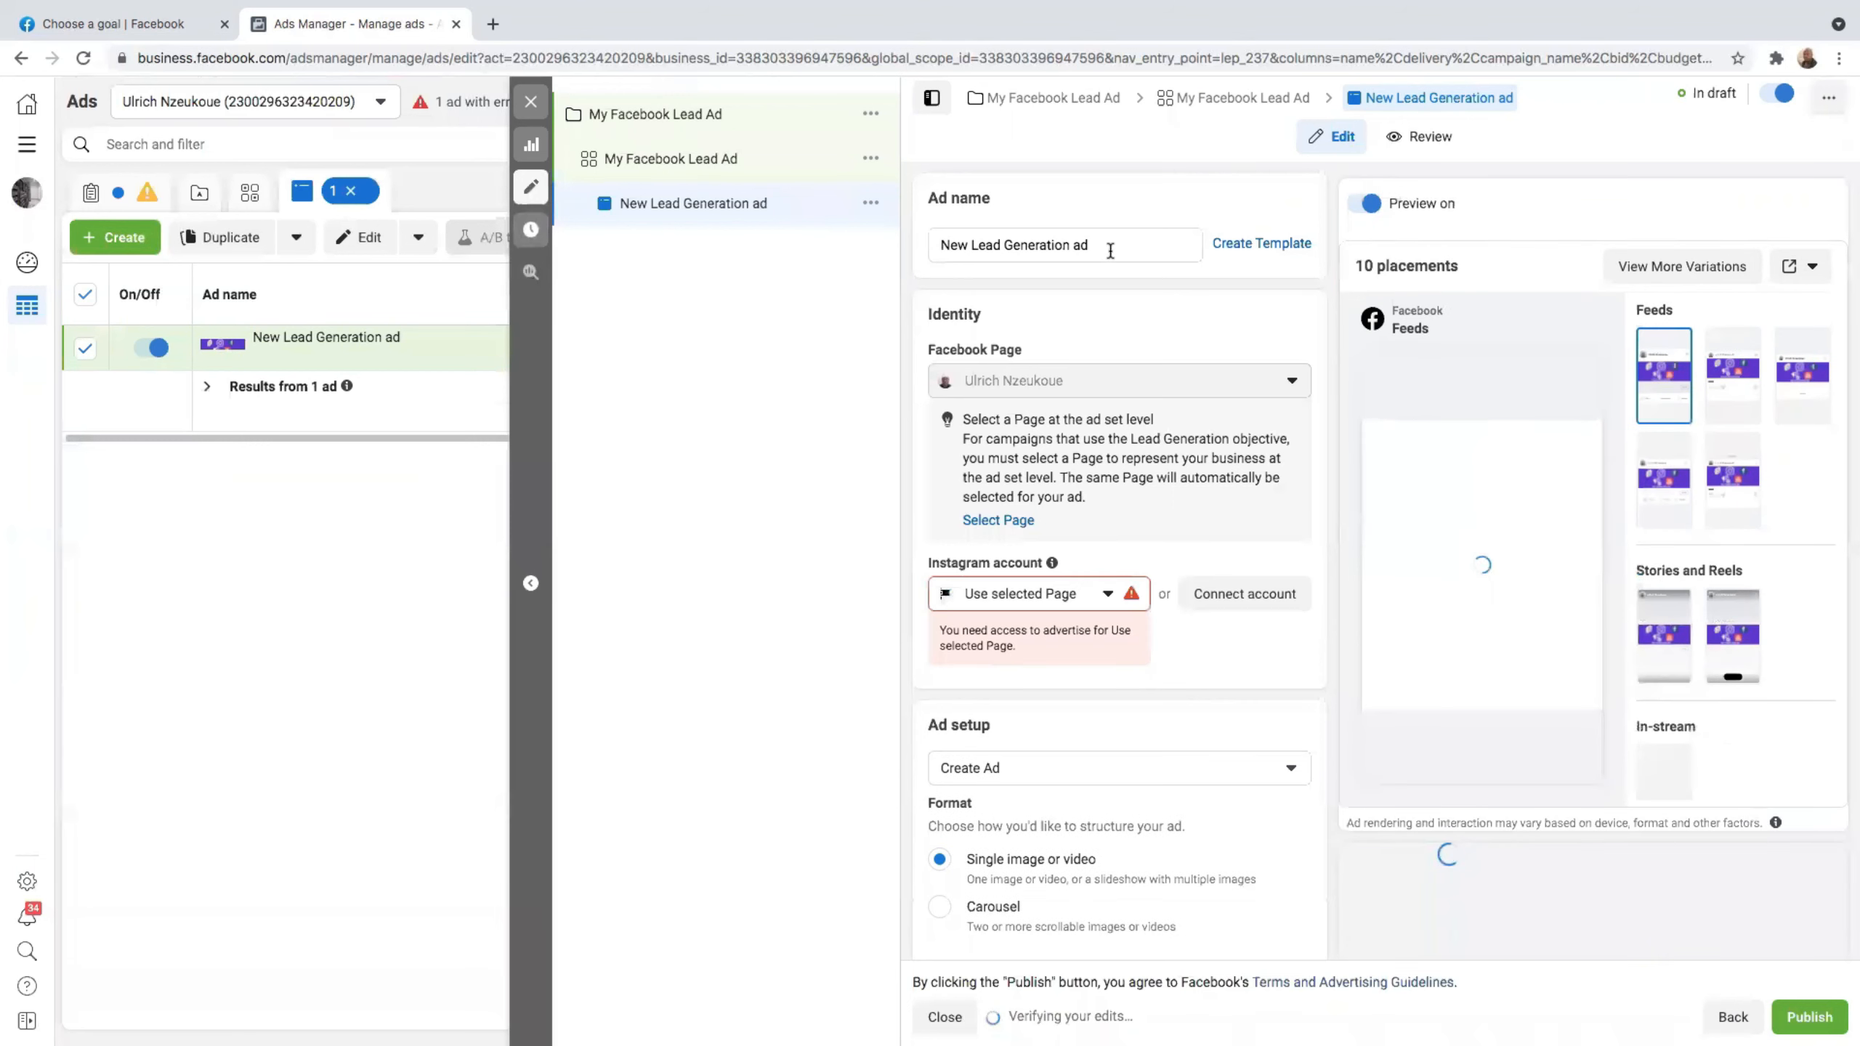
drag(1106, 246, 924, 252)
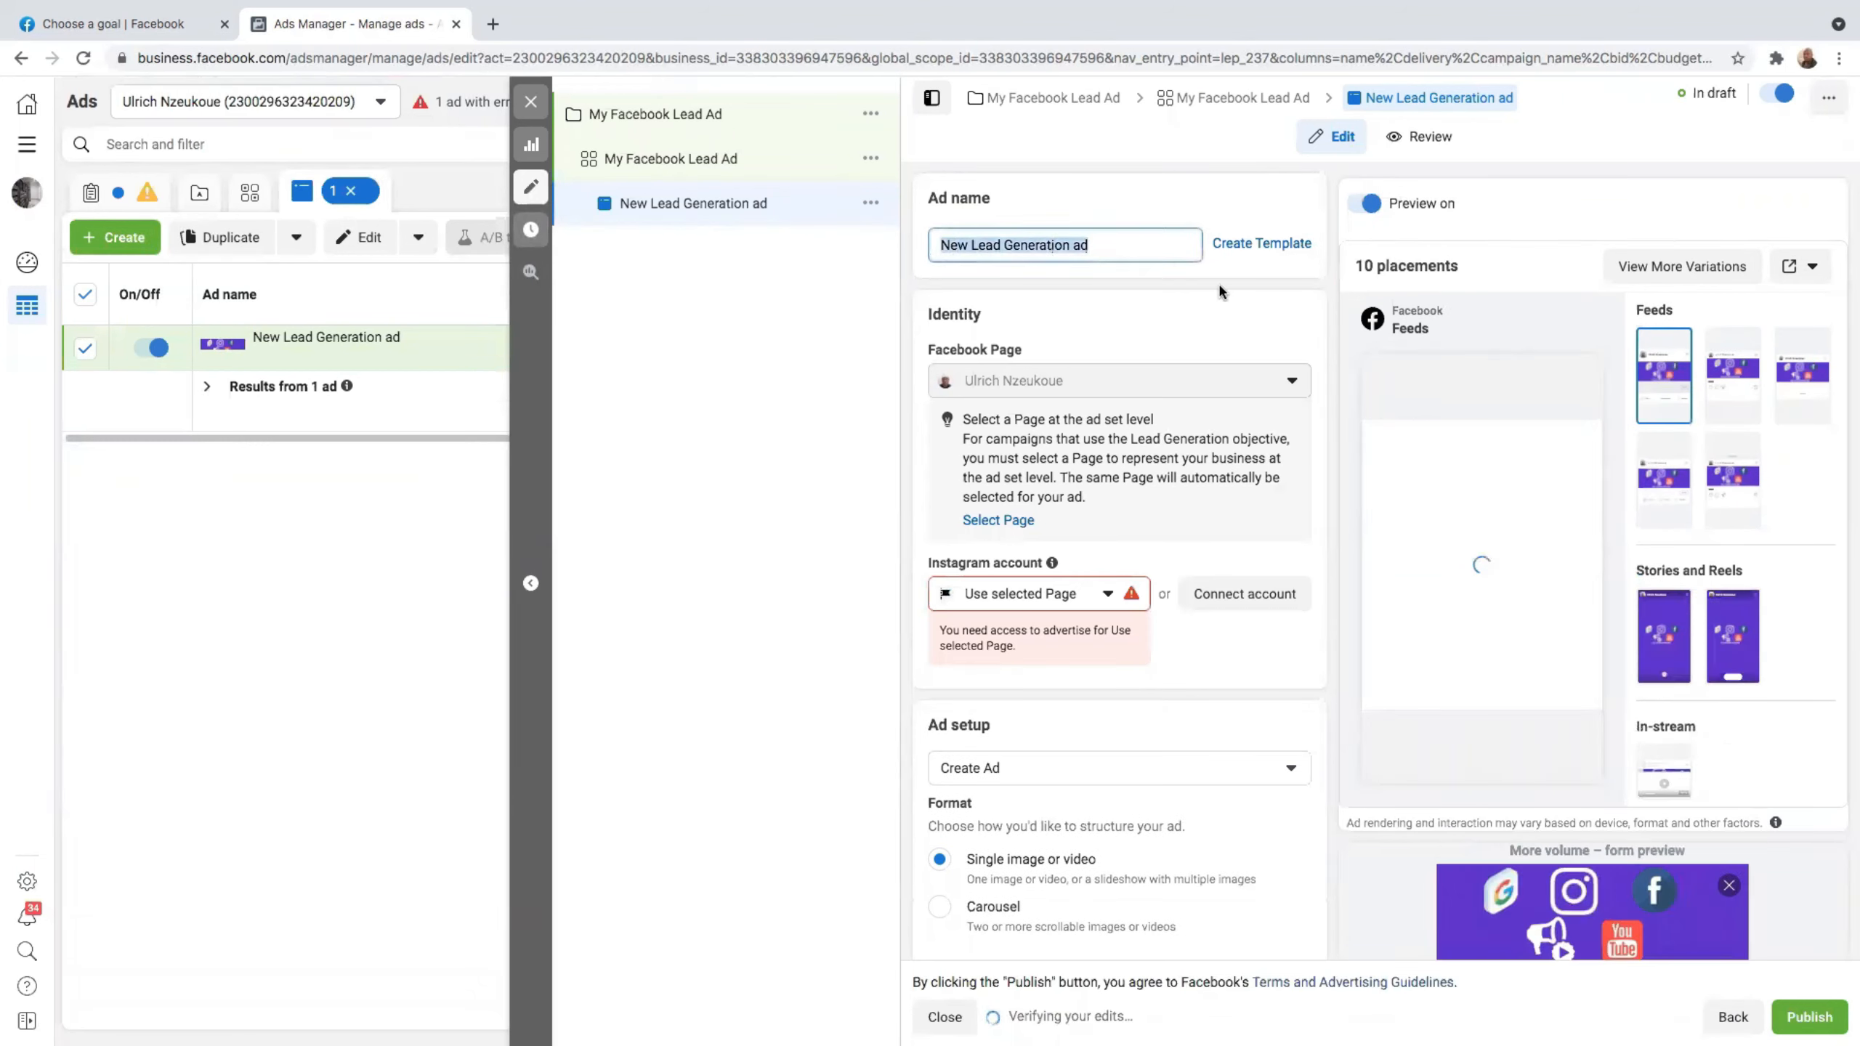
key(BackSpace)
text(Lead Generation)
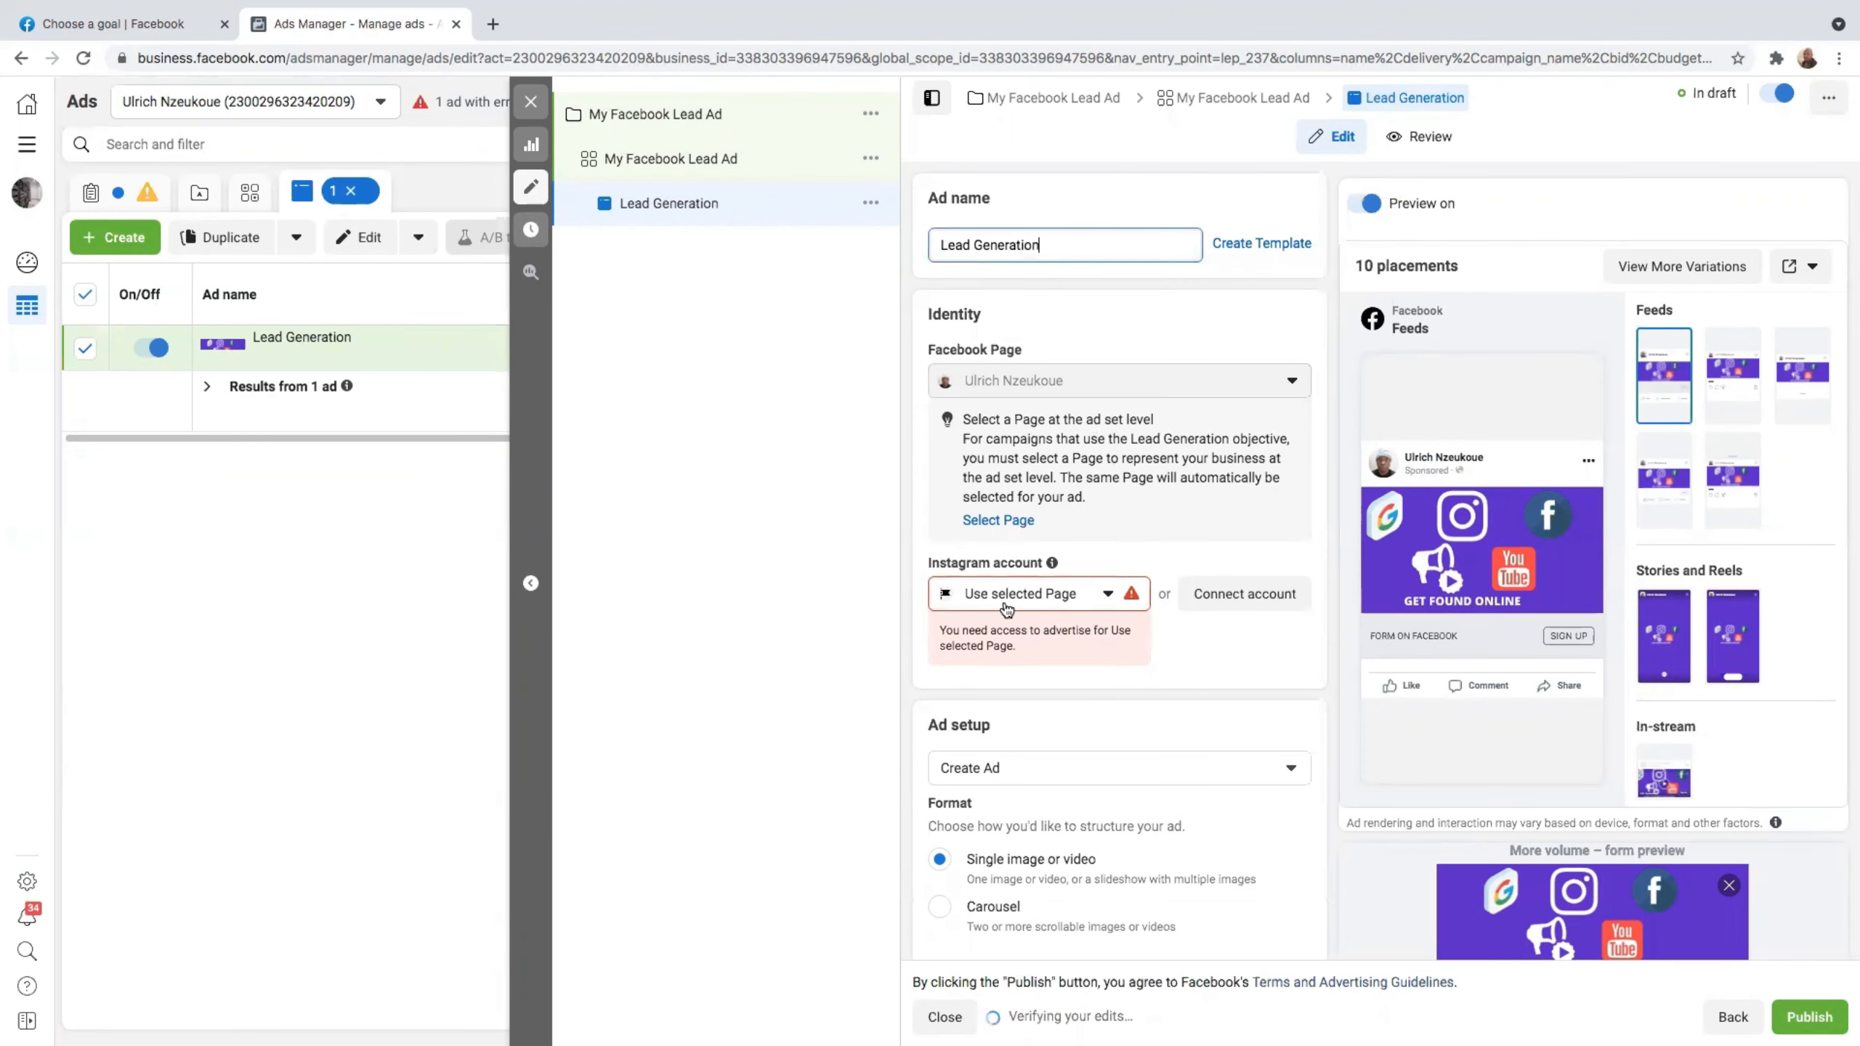
Select the available Instagram account for the ad's identity and check the ad setup choices, keeping Create Ad.
click(1107, 595)
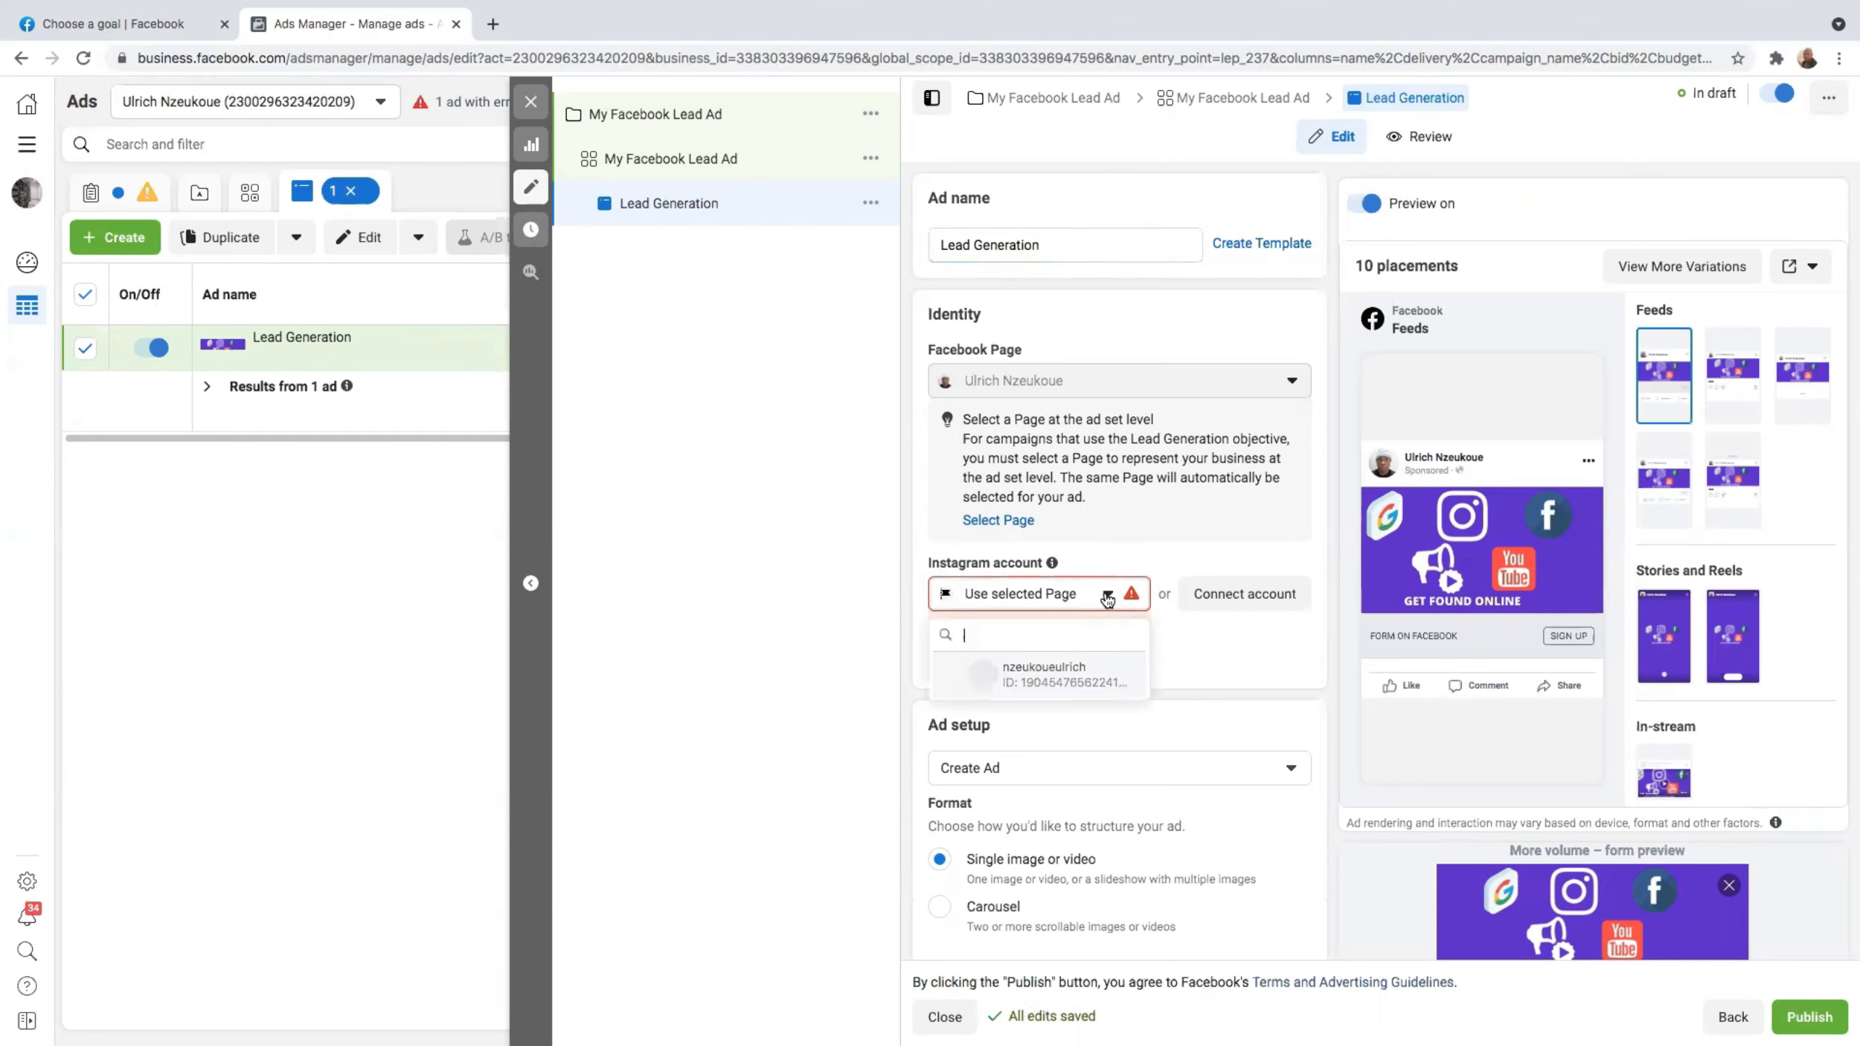
click(1043, 674)
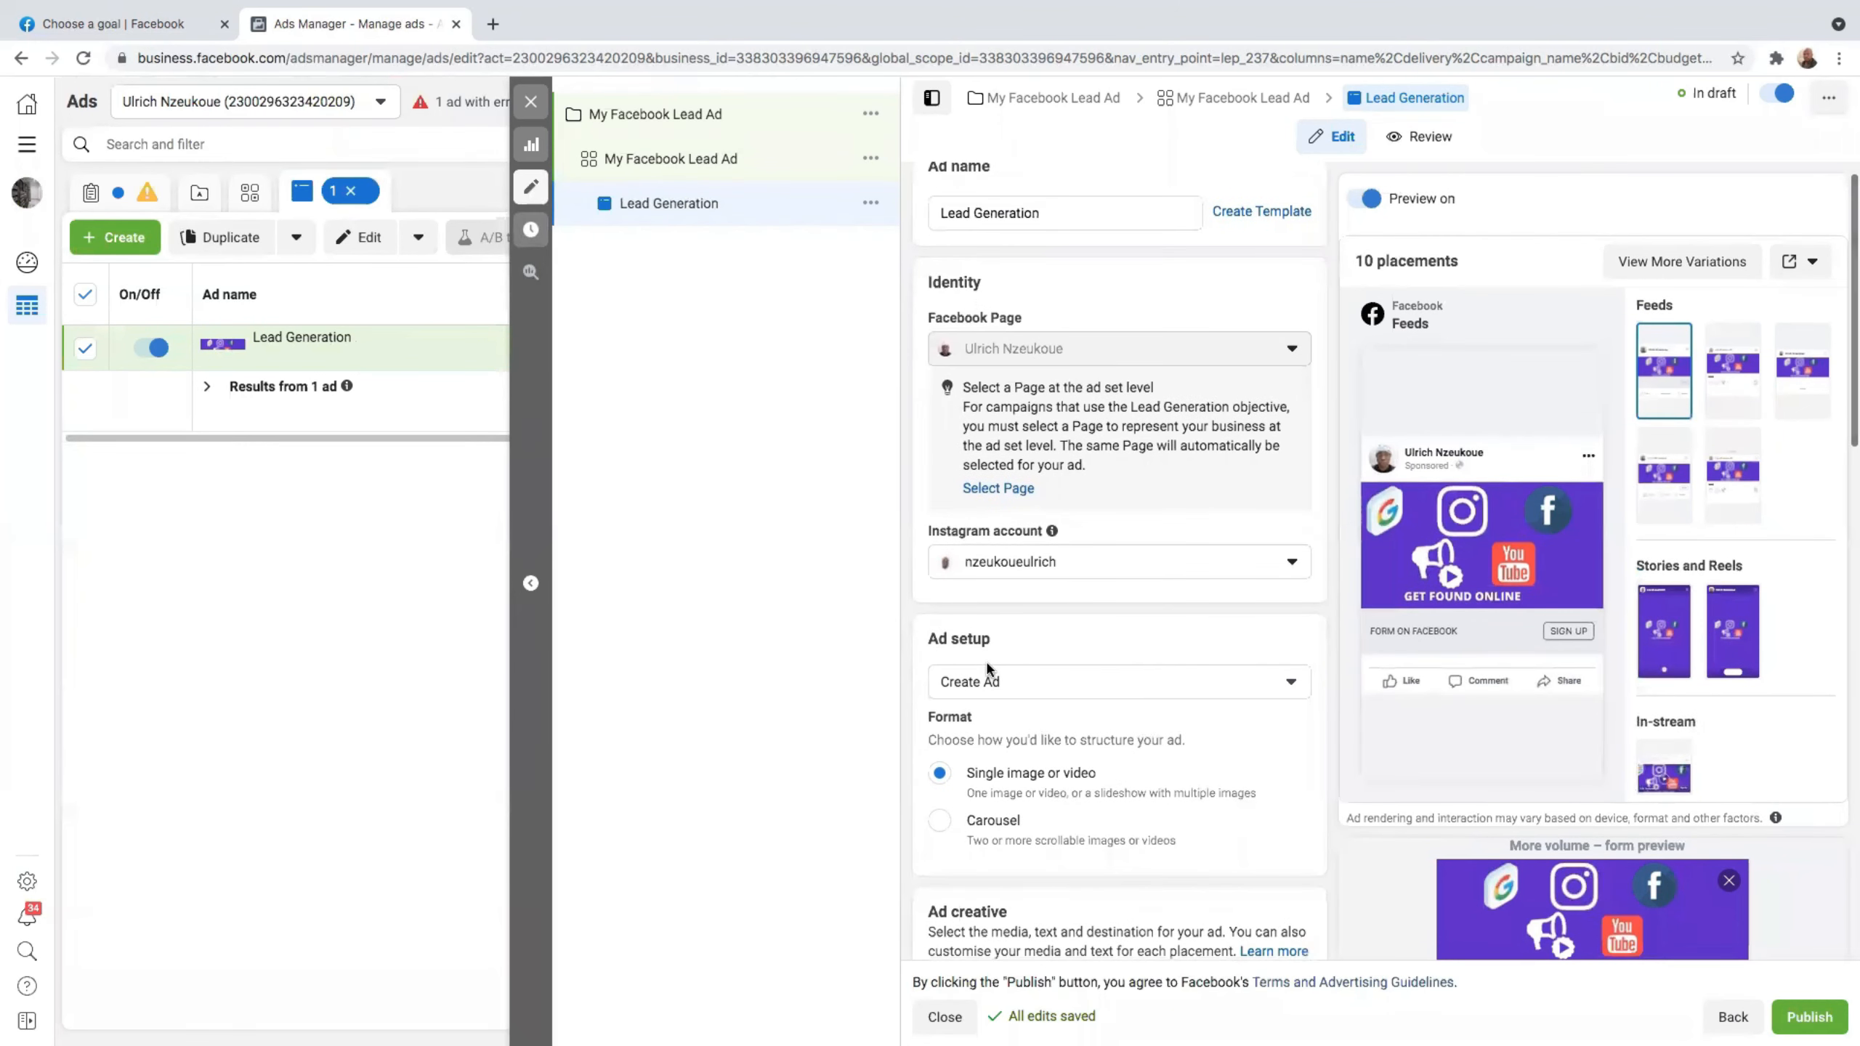
click(1265, 690)
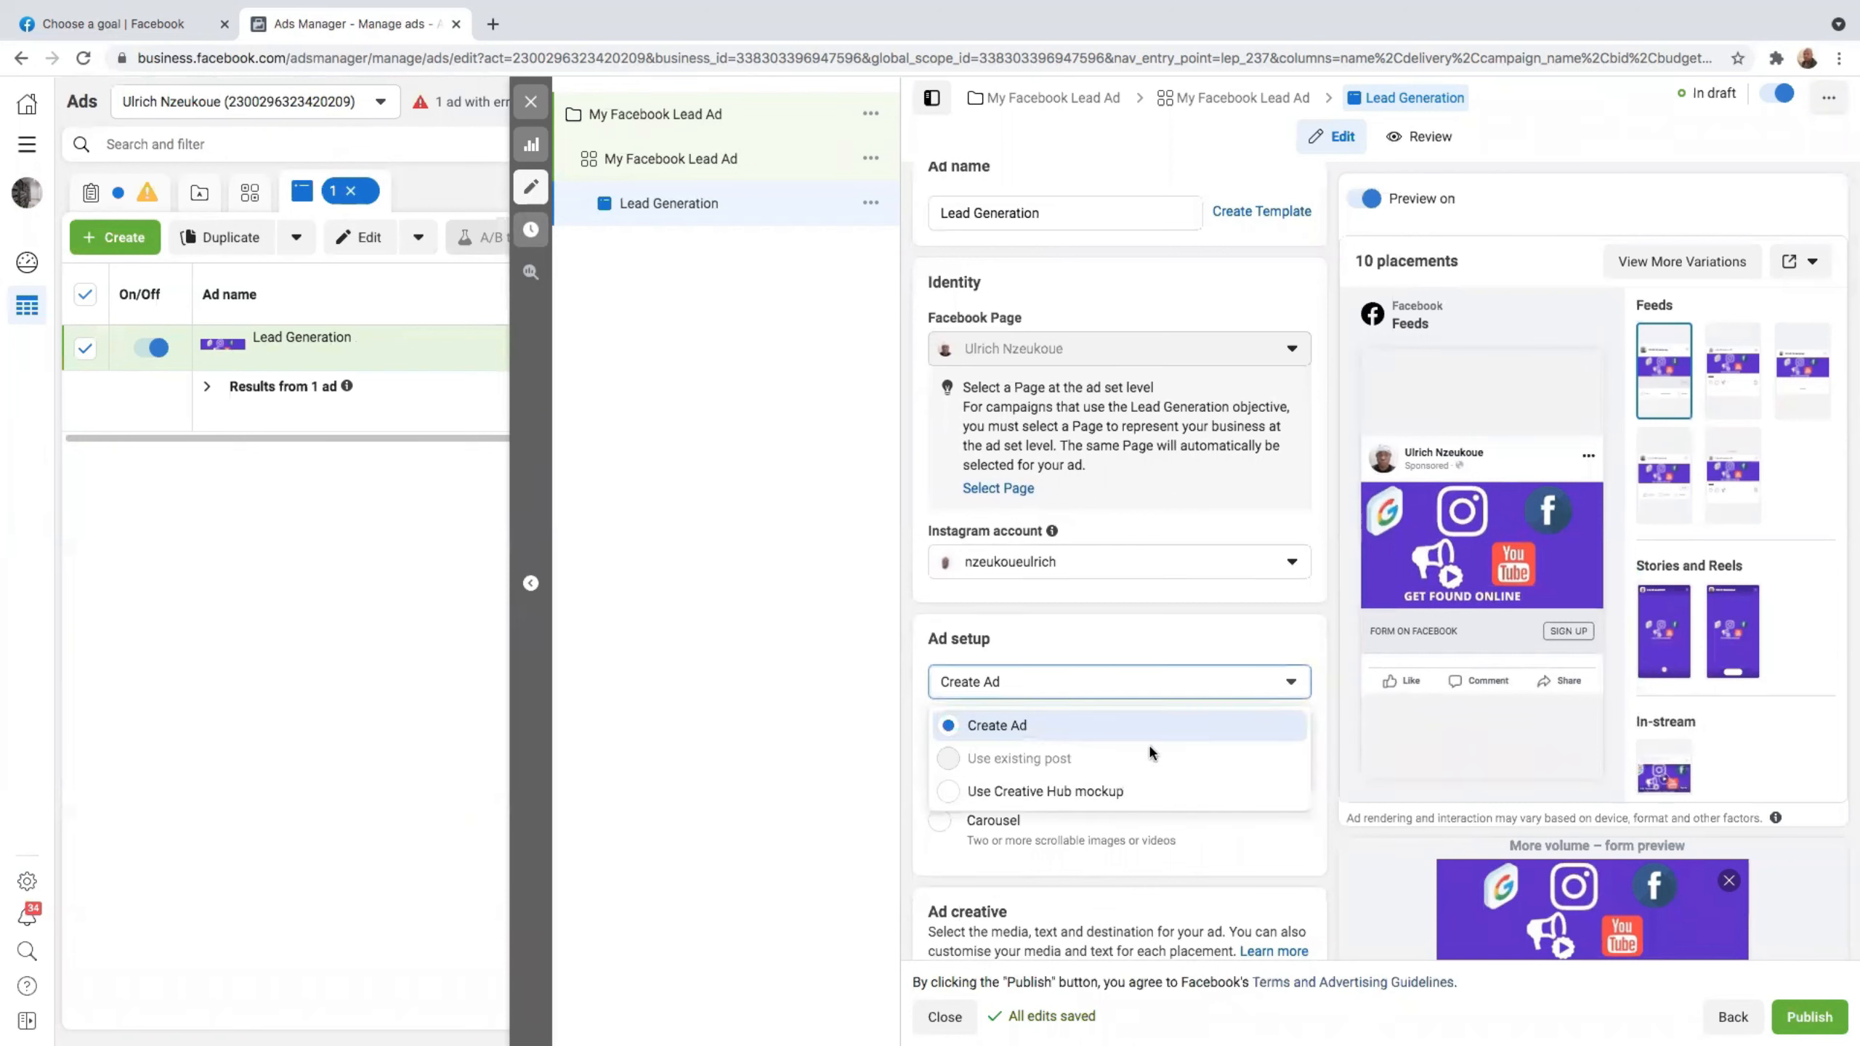
click(1165, 641)
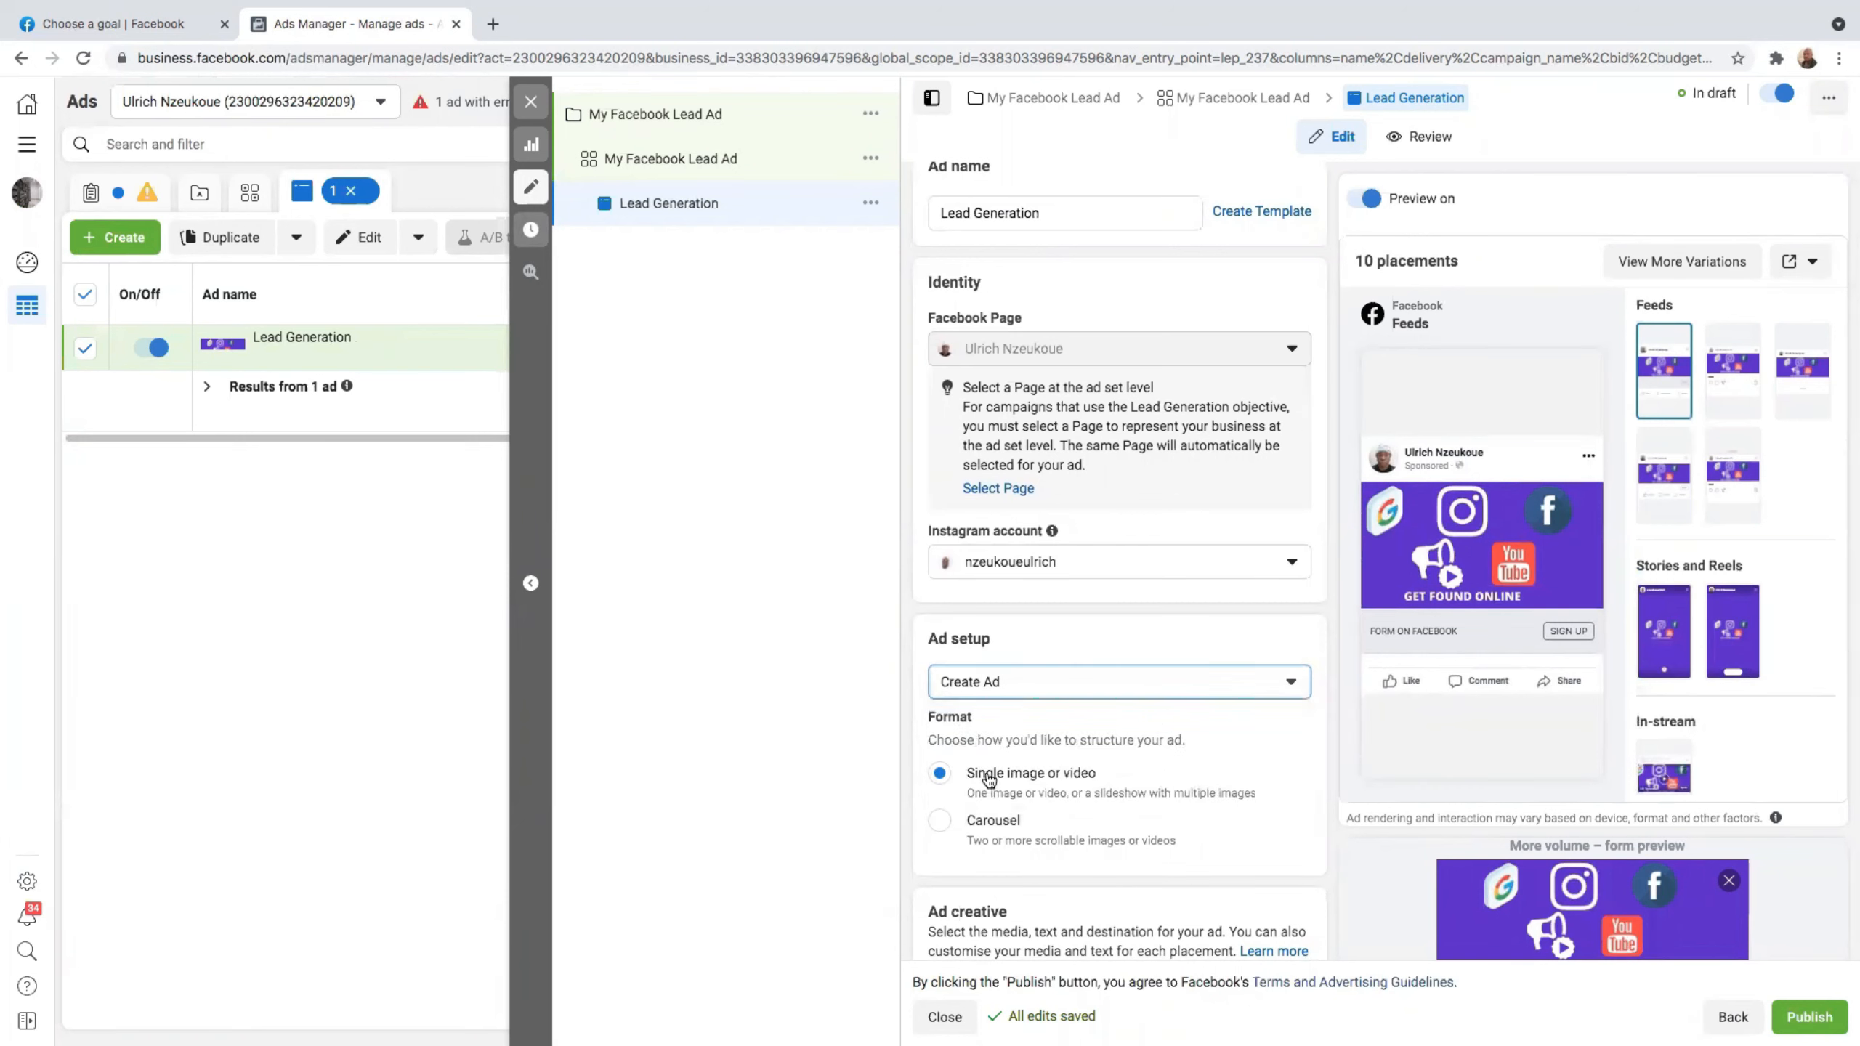
Remove the existing media from all placements in the ad creative.
scroll(1164, 796, down, 3)
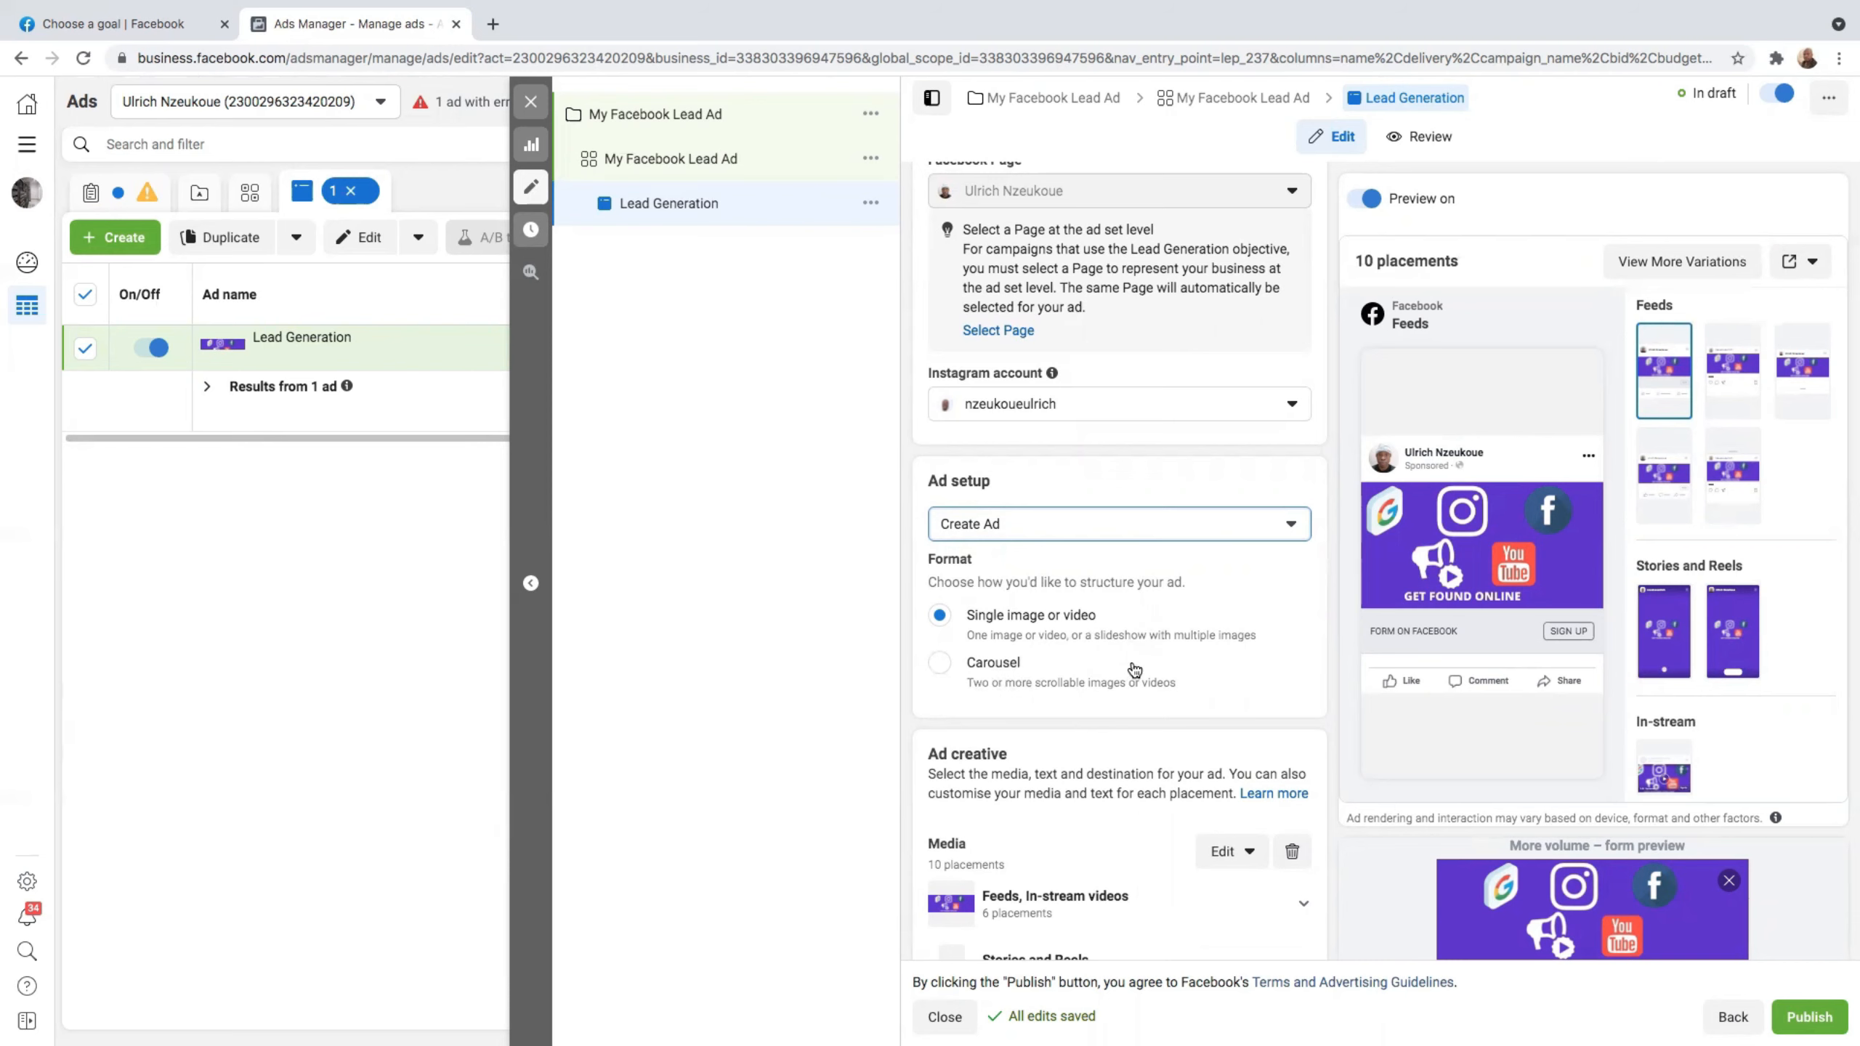
scroll(1099, 689, down, 3)
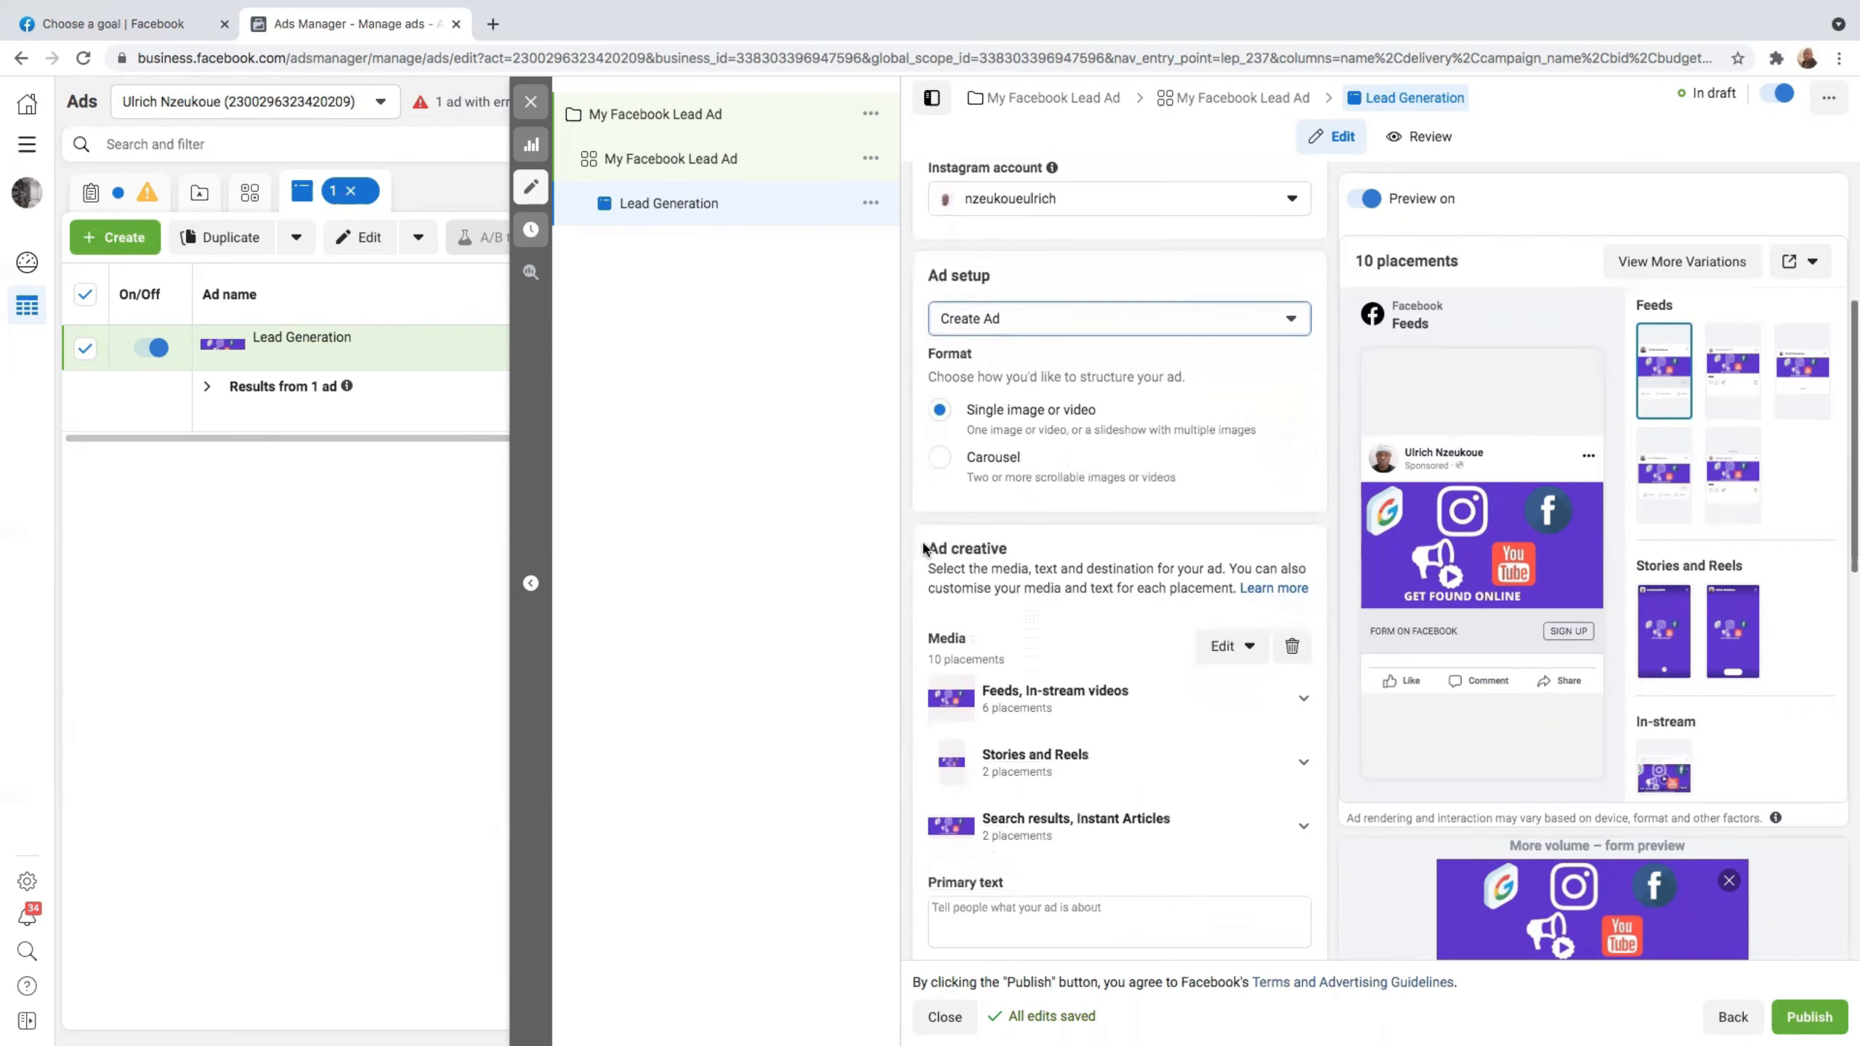
scroll(1012, 705, down, 2)
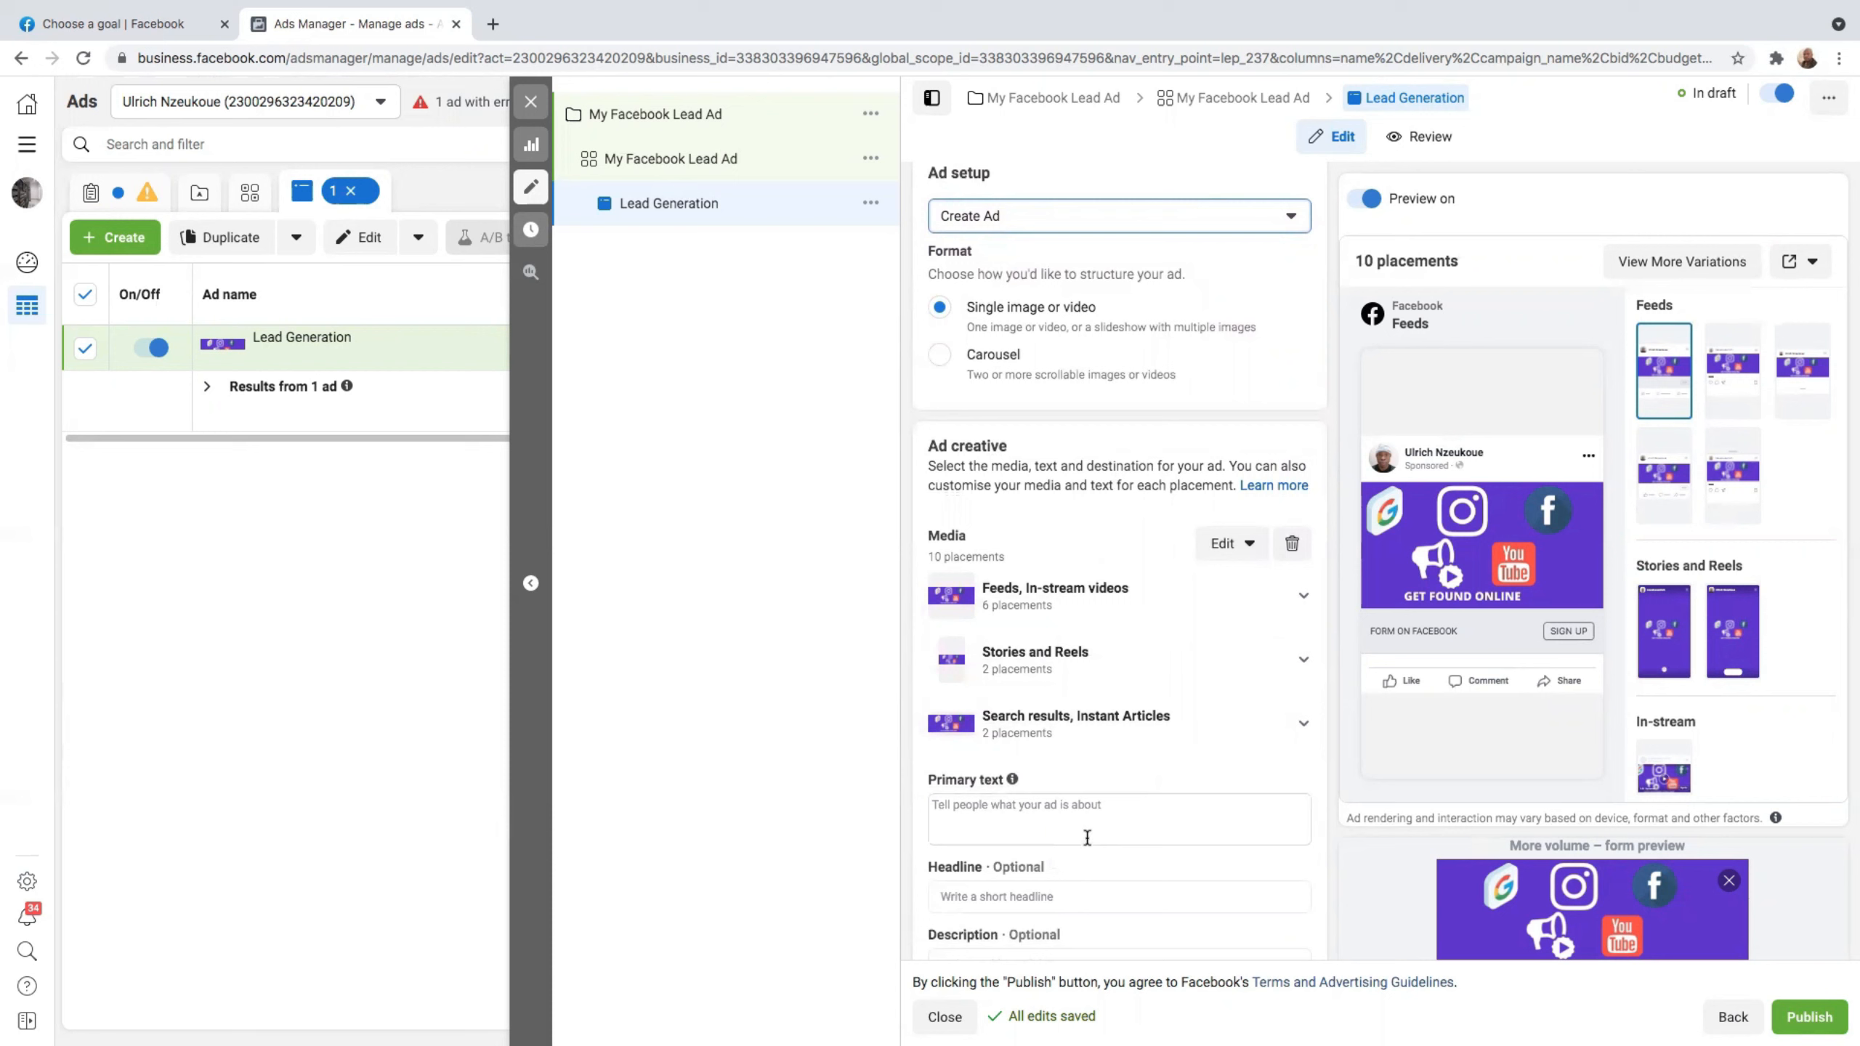
scroll(1087, 839, down, 1)
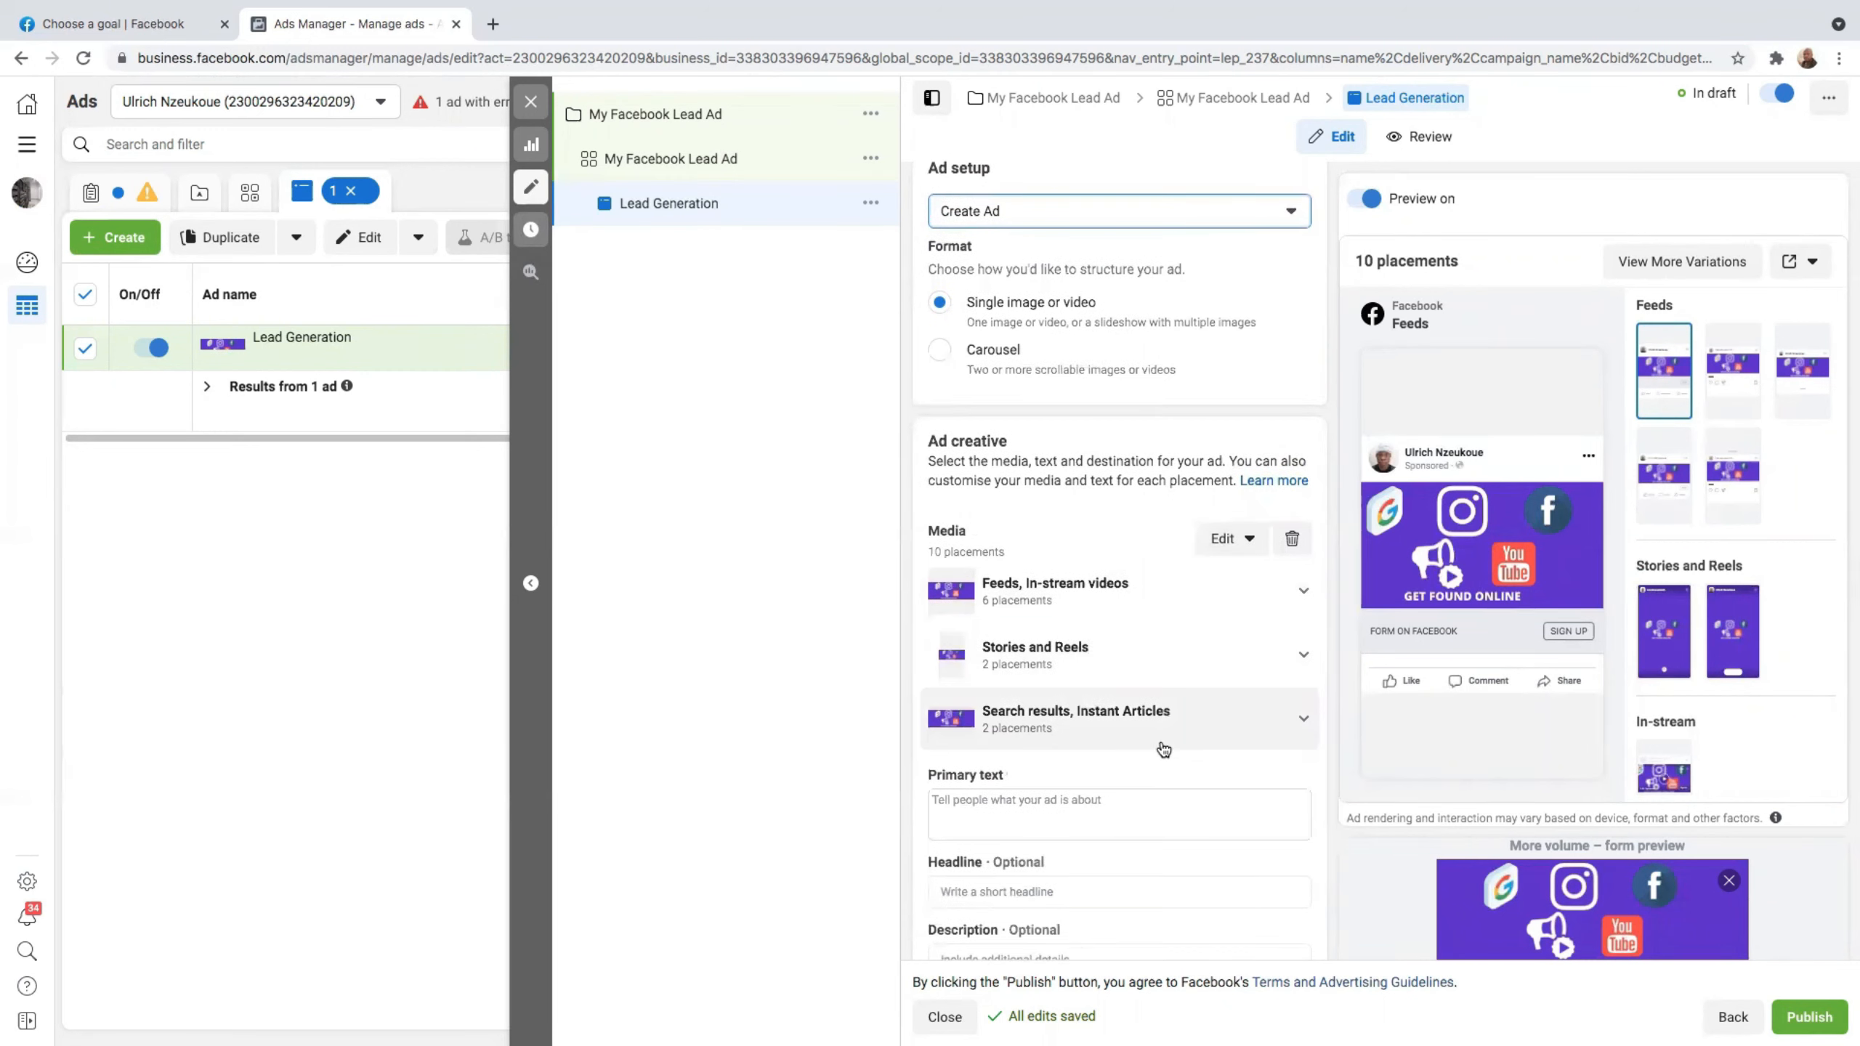
click(1292, 539)
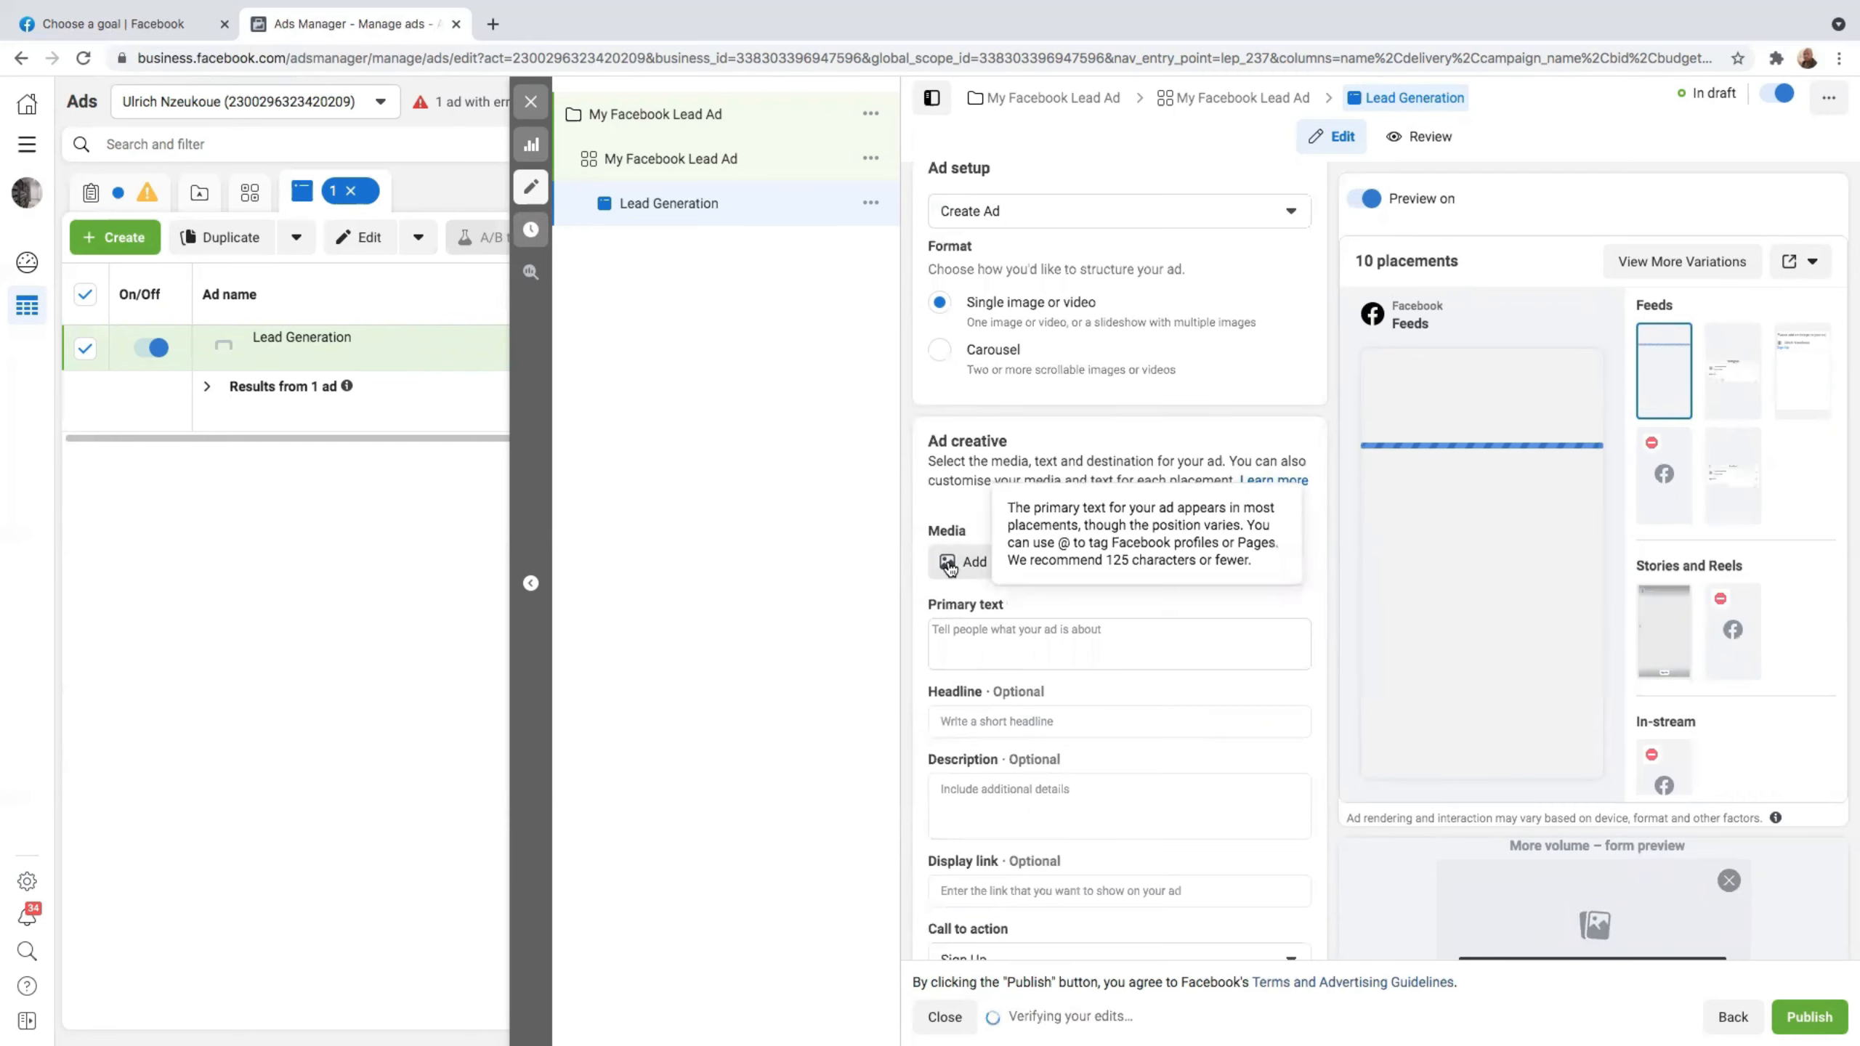
Start adding an image to the ad, upload the portrait photo to the account images and check its placement warning.
click(1029, 562)
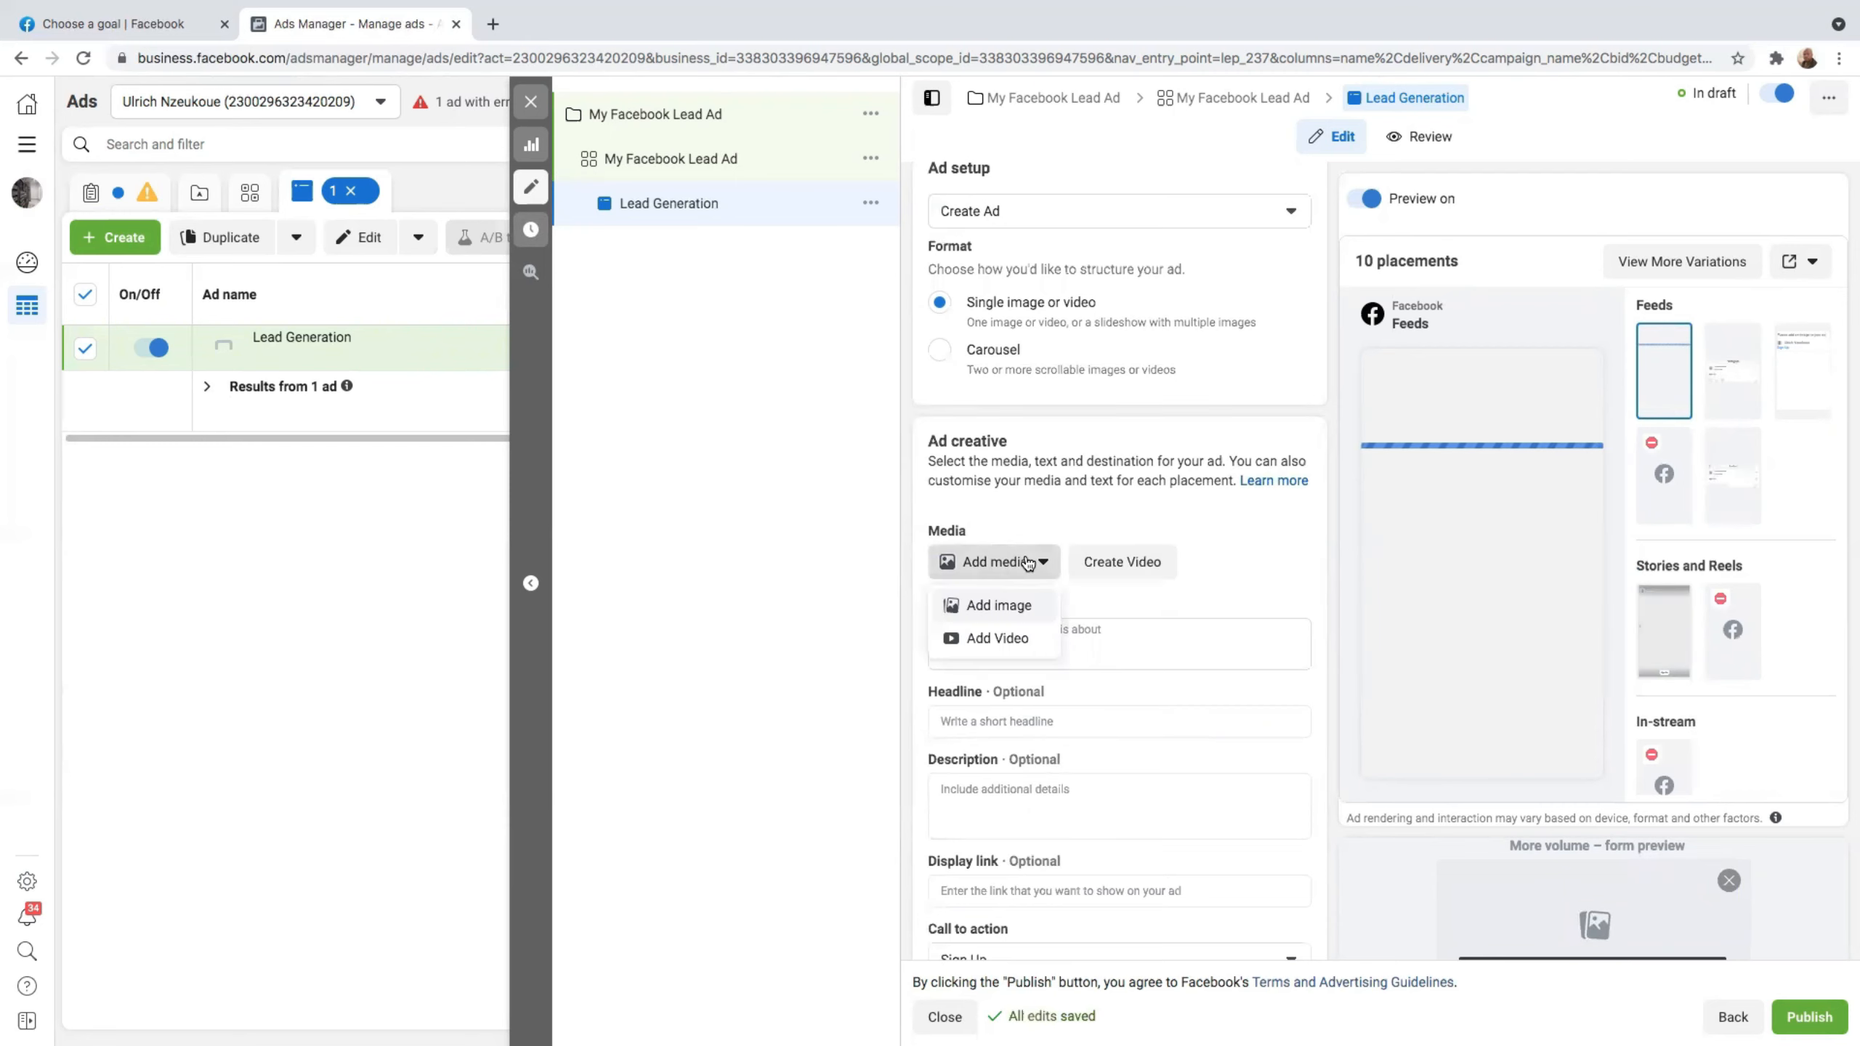
click(996, 610)
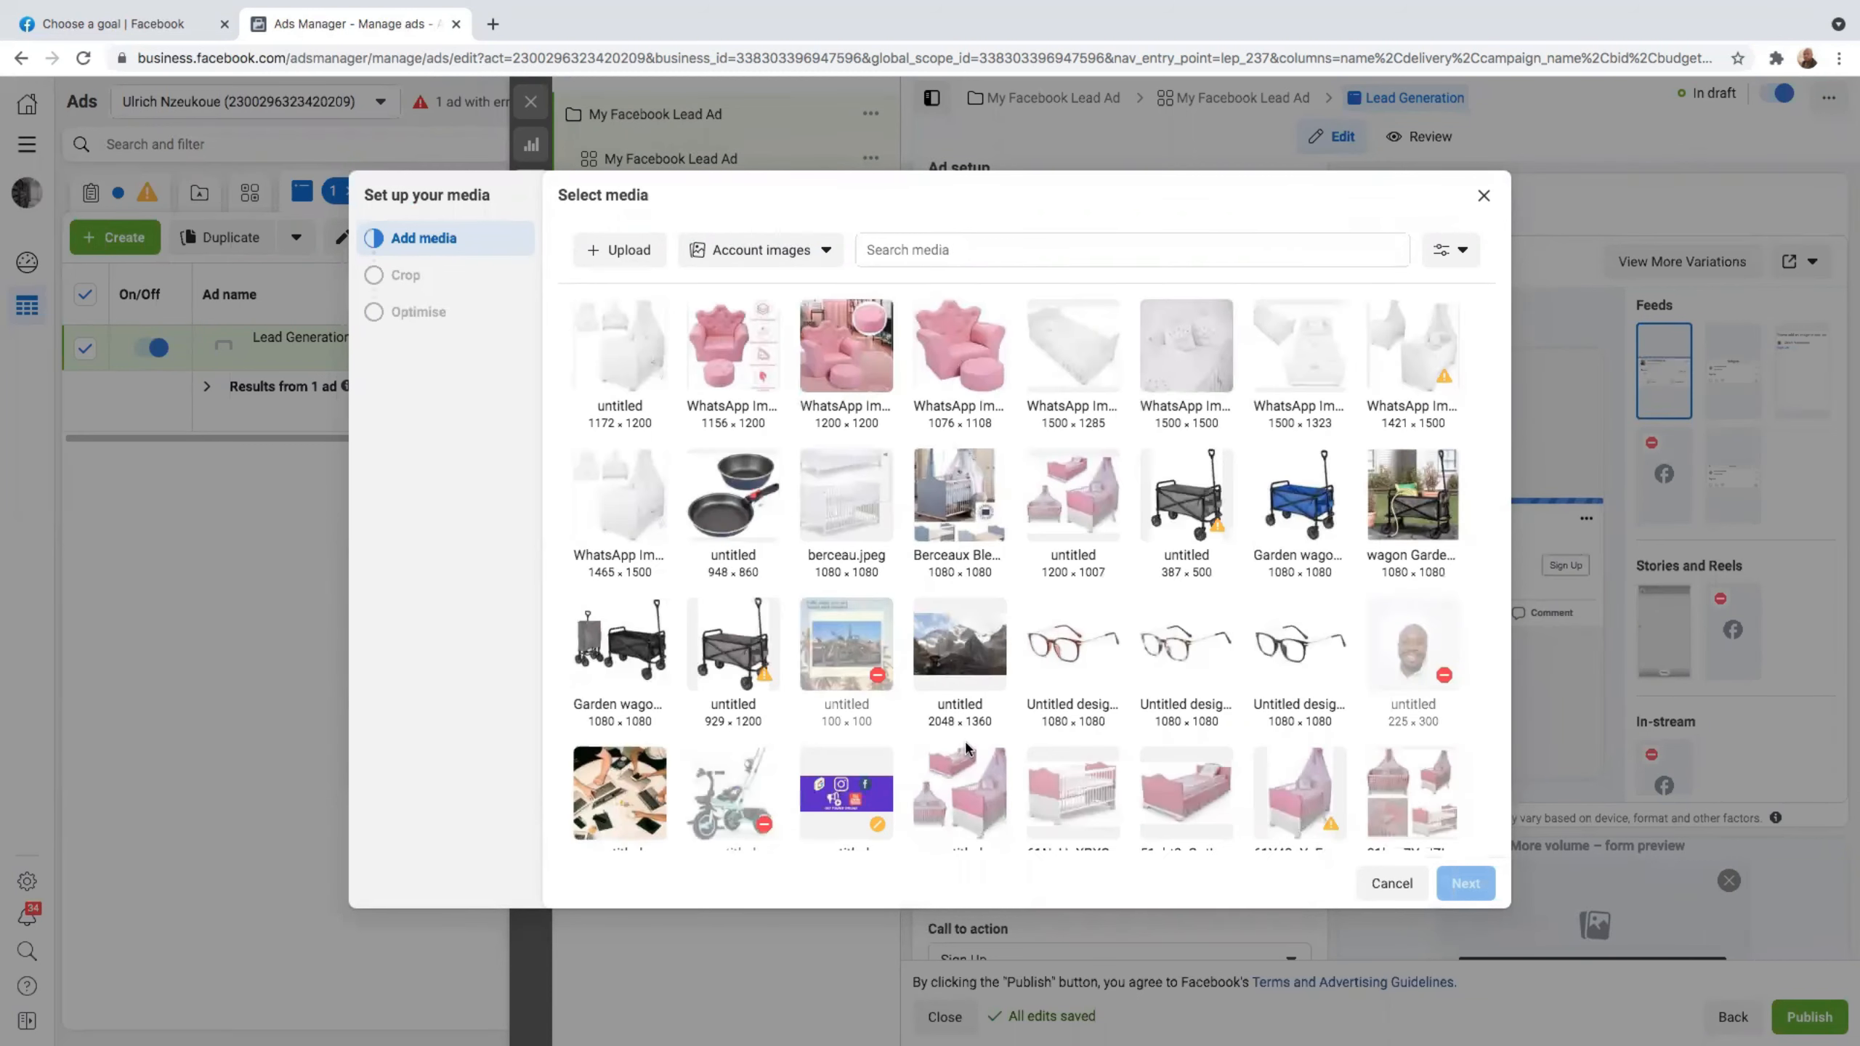
click(619, 249)
click(996, 99)
double_click(997, 99)
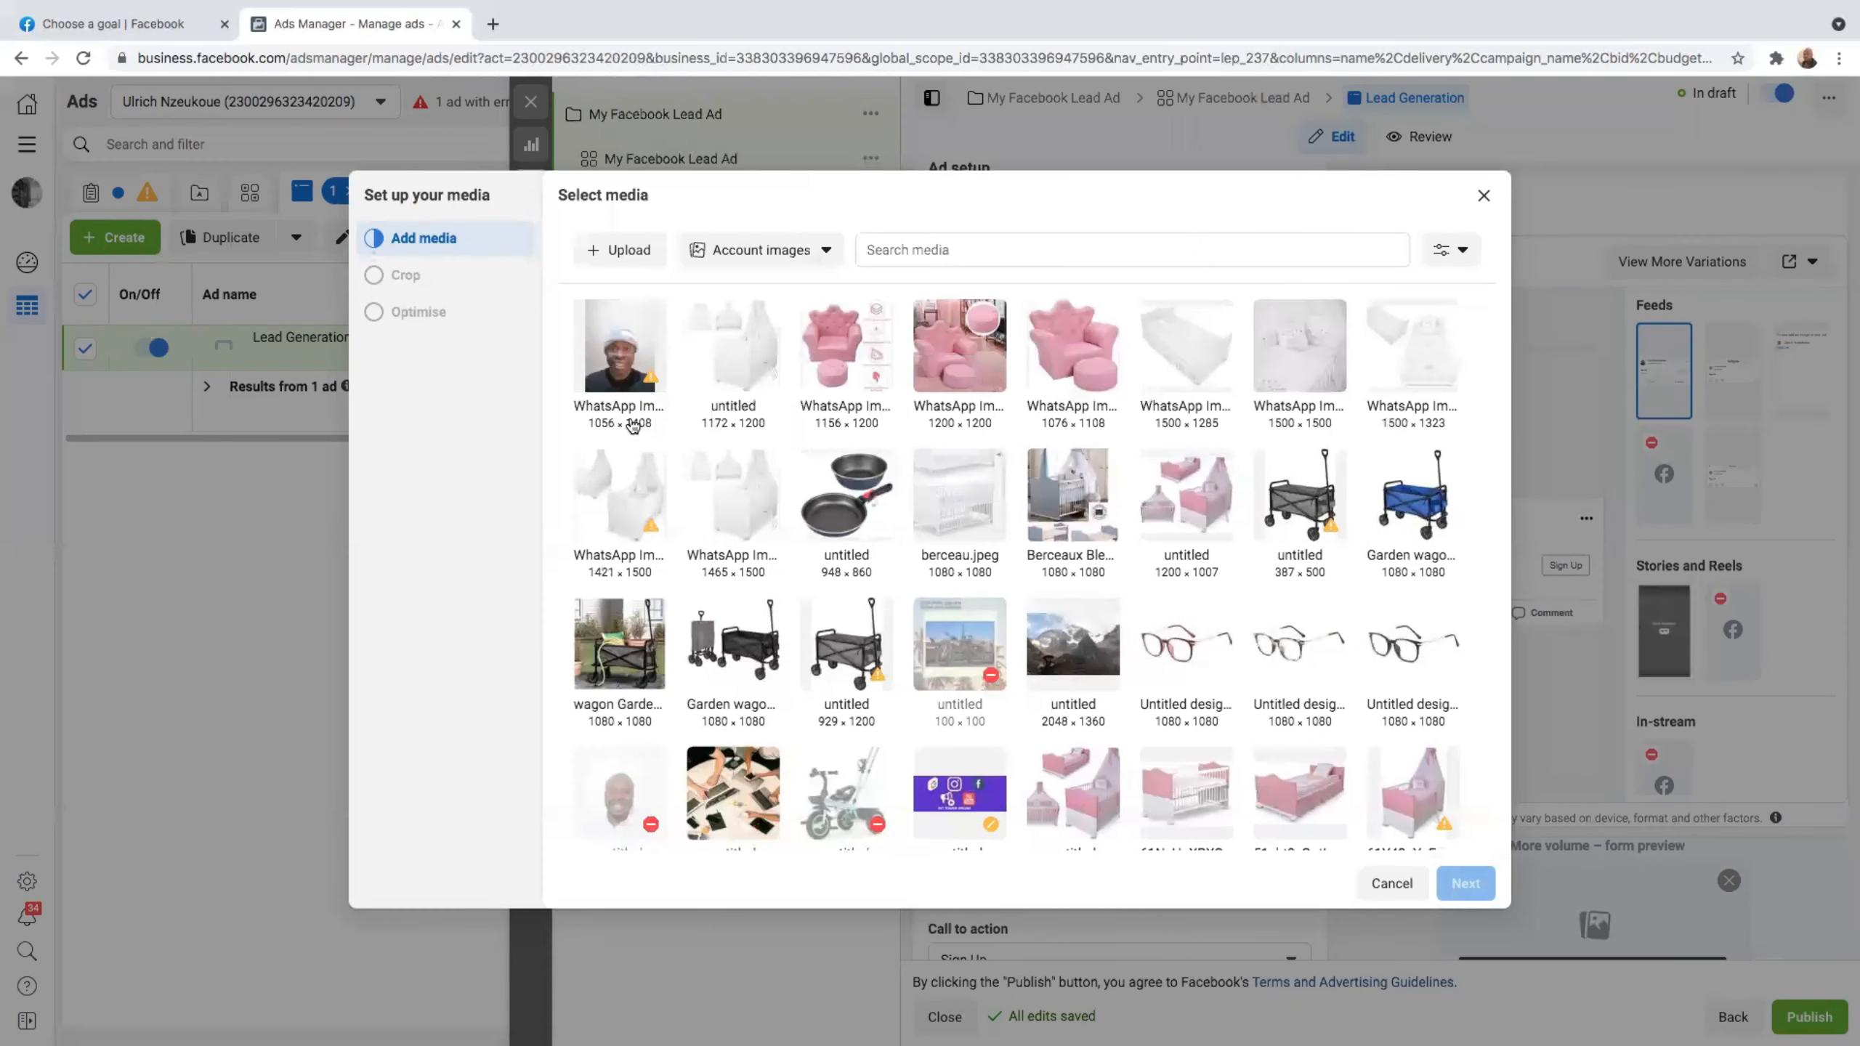
mouse_move(650, 390)
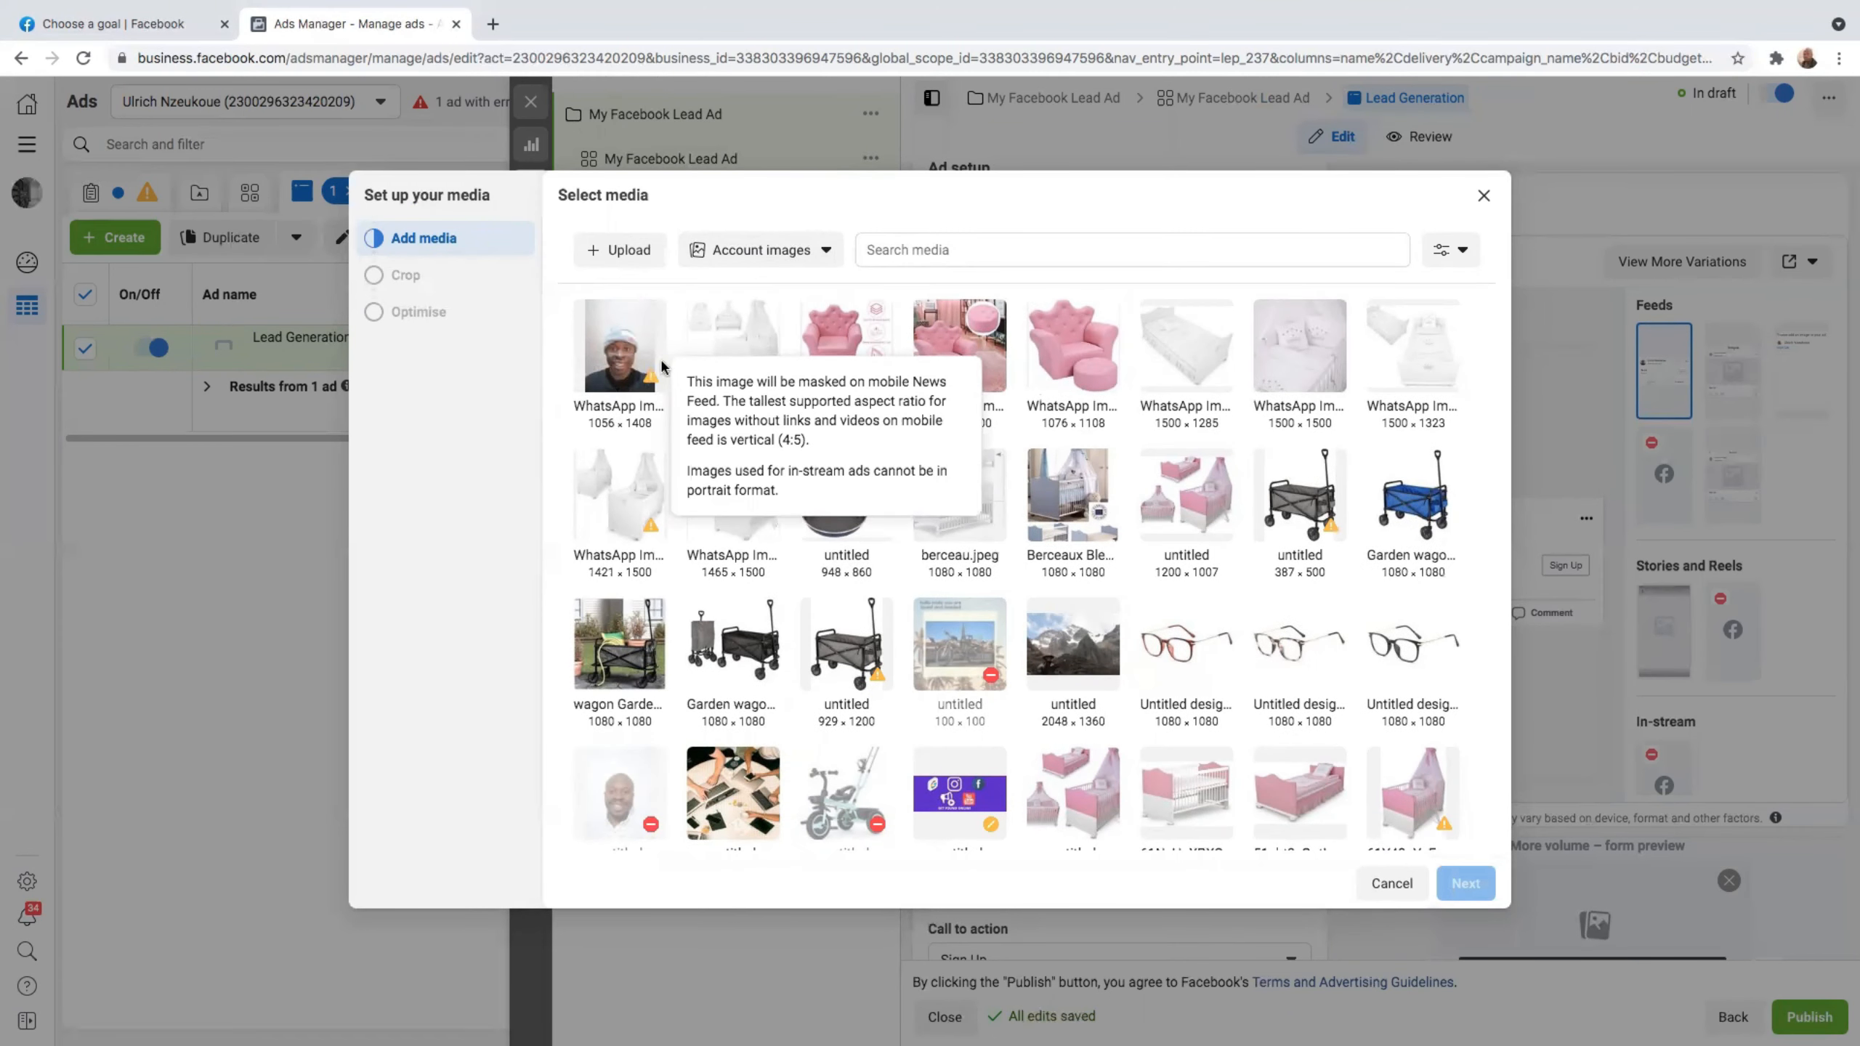
Use the red-framed glasses image from the account images as the ad media, keeping the original crop for every placement group.
click(922, 250)
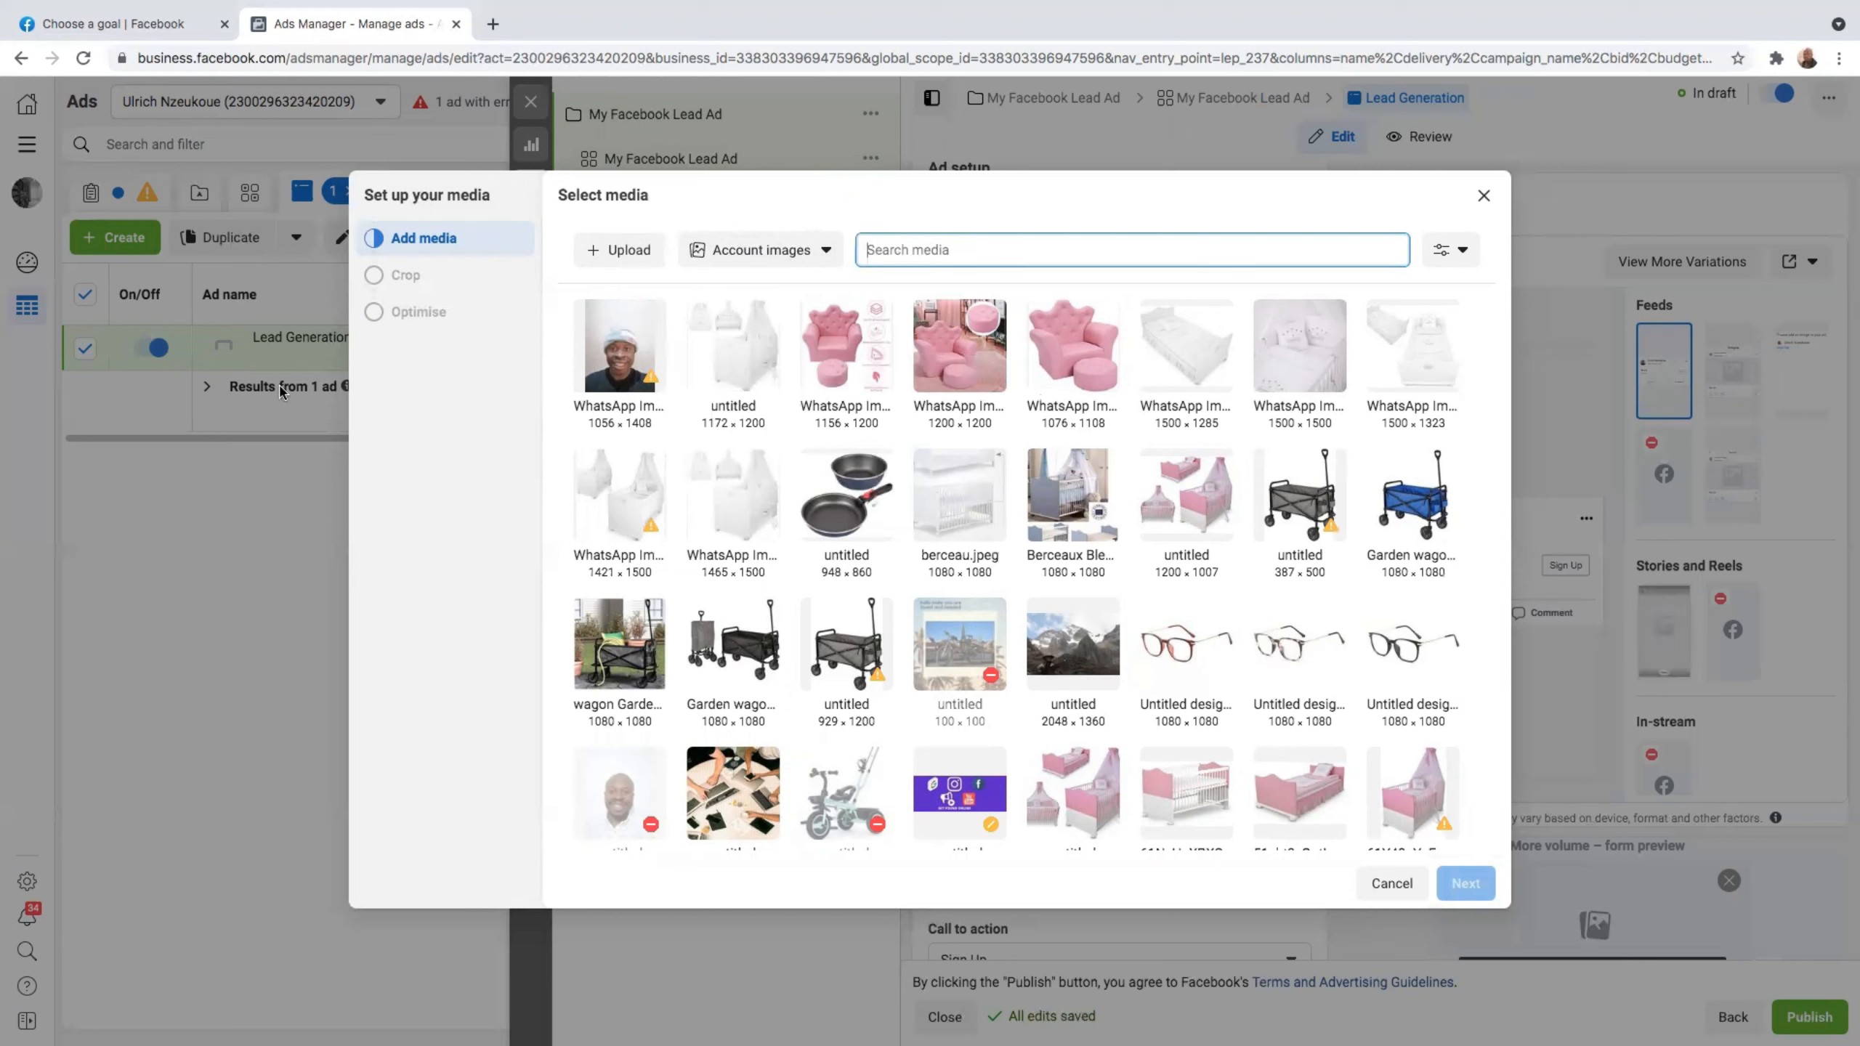
click(1185, 658)
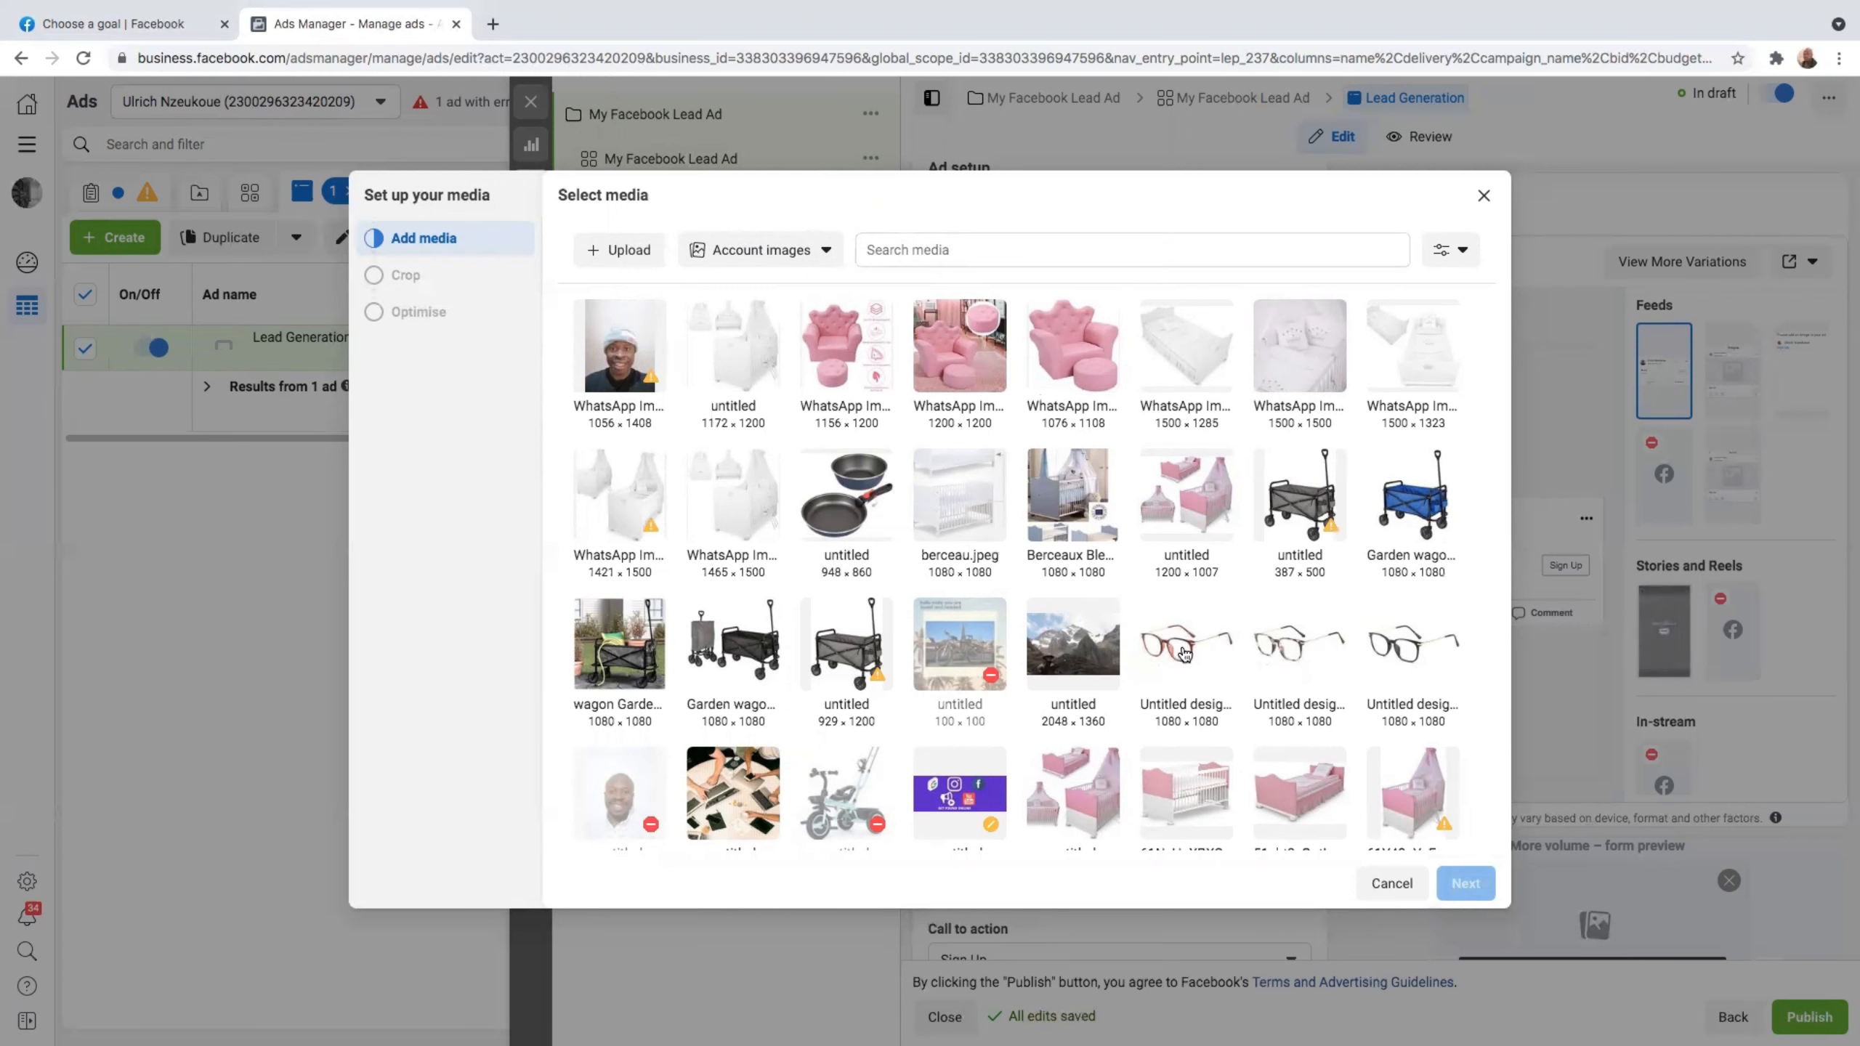
scroll(1465, 850, down, 1)
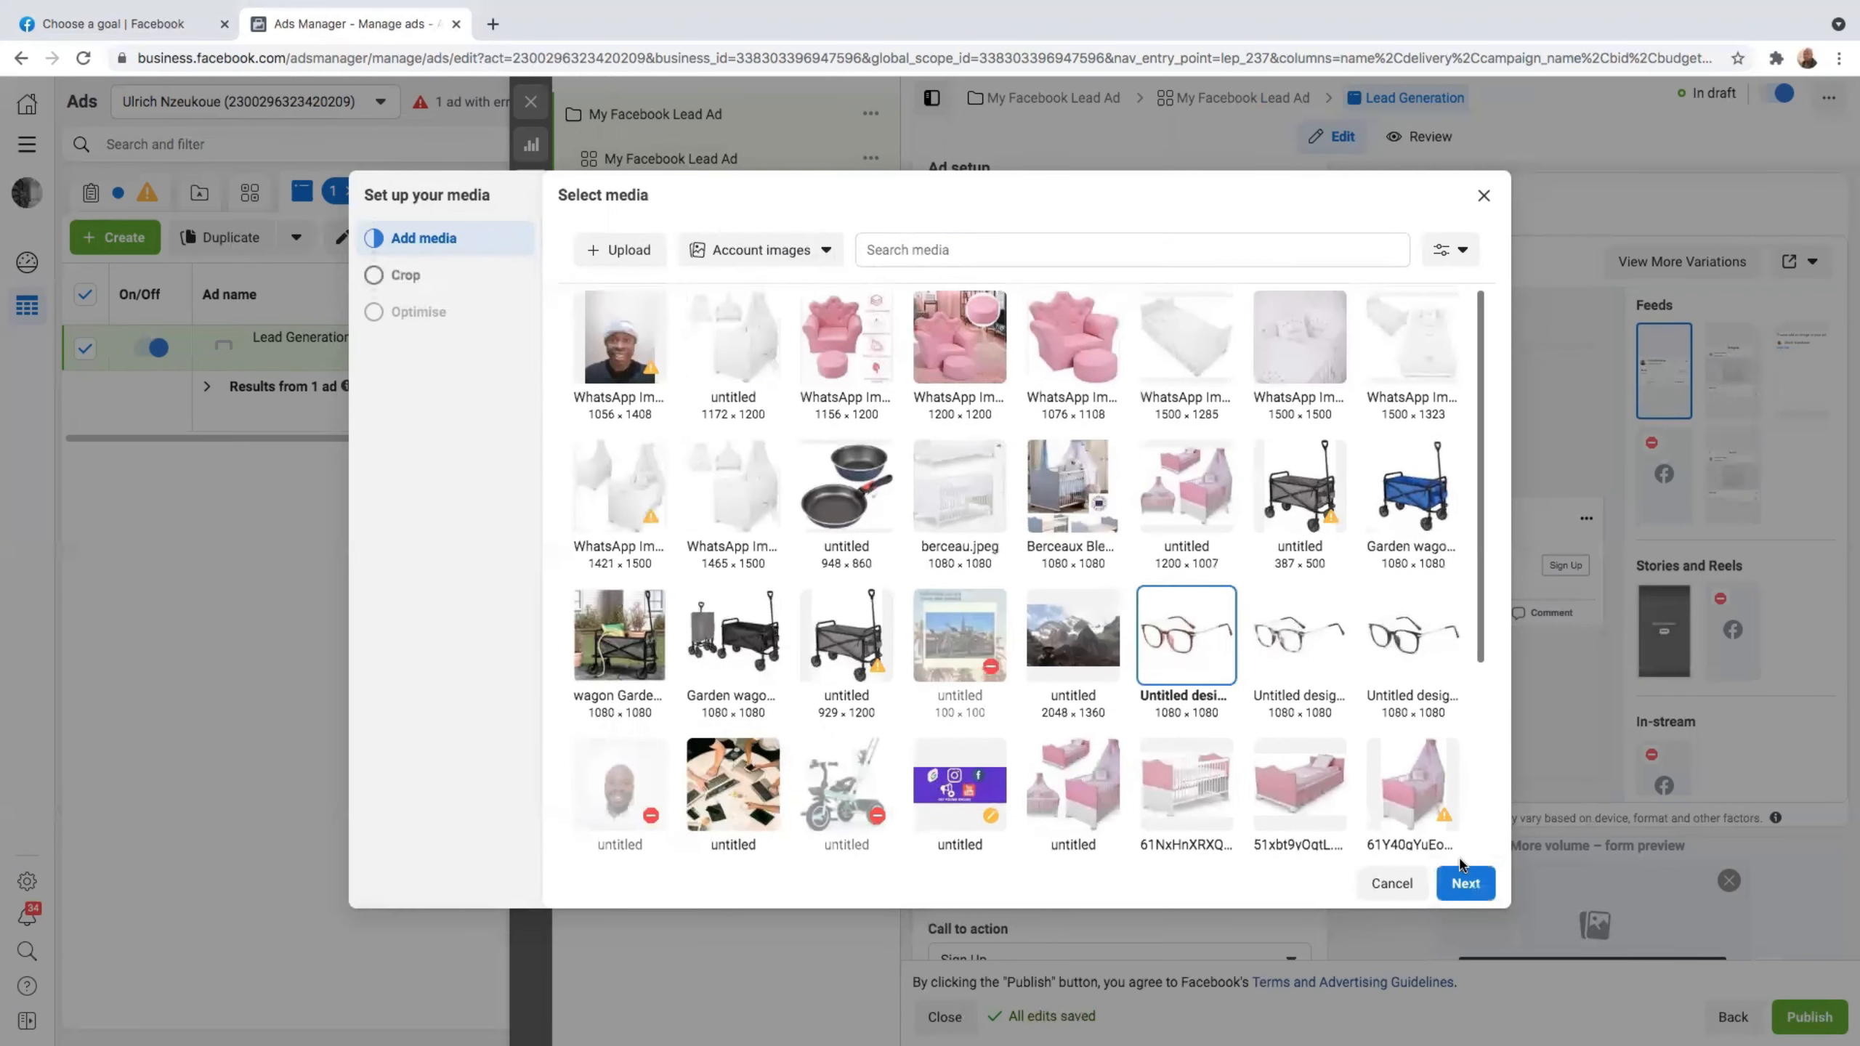
click(1465, 882)
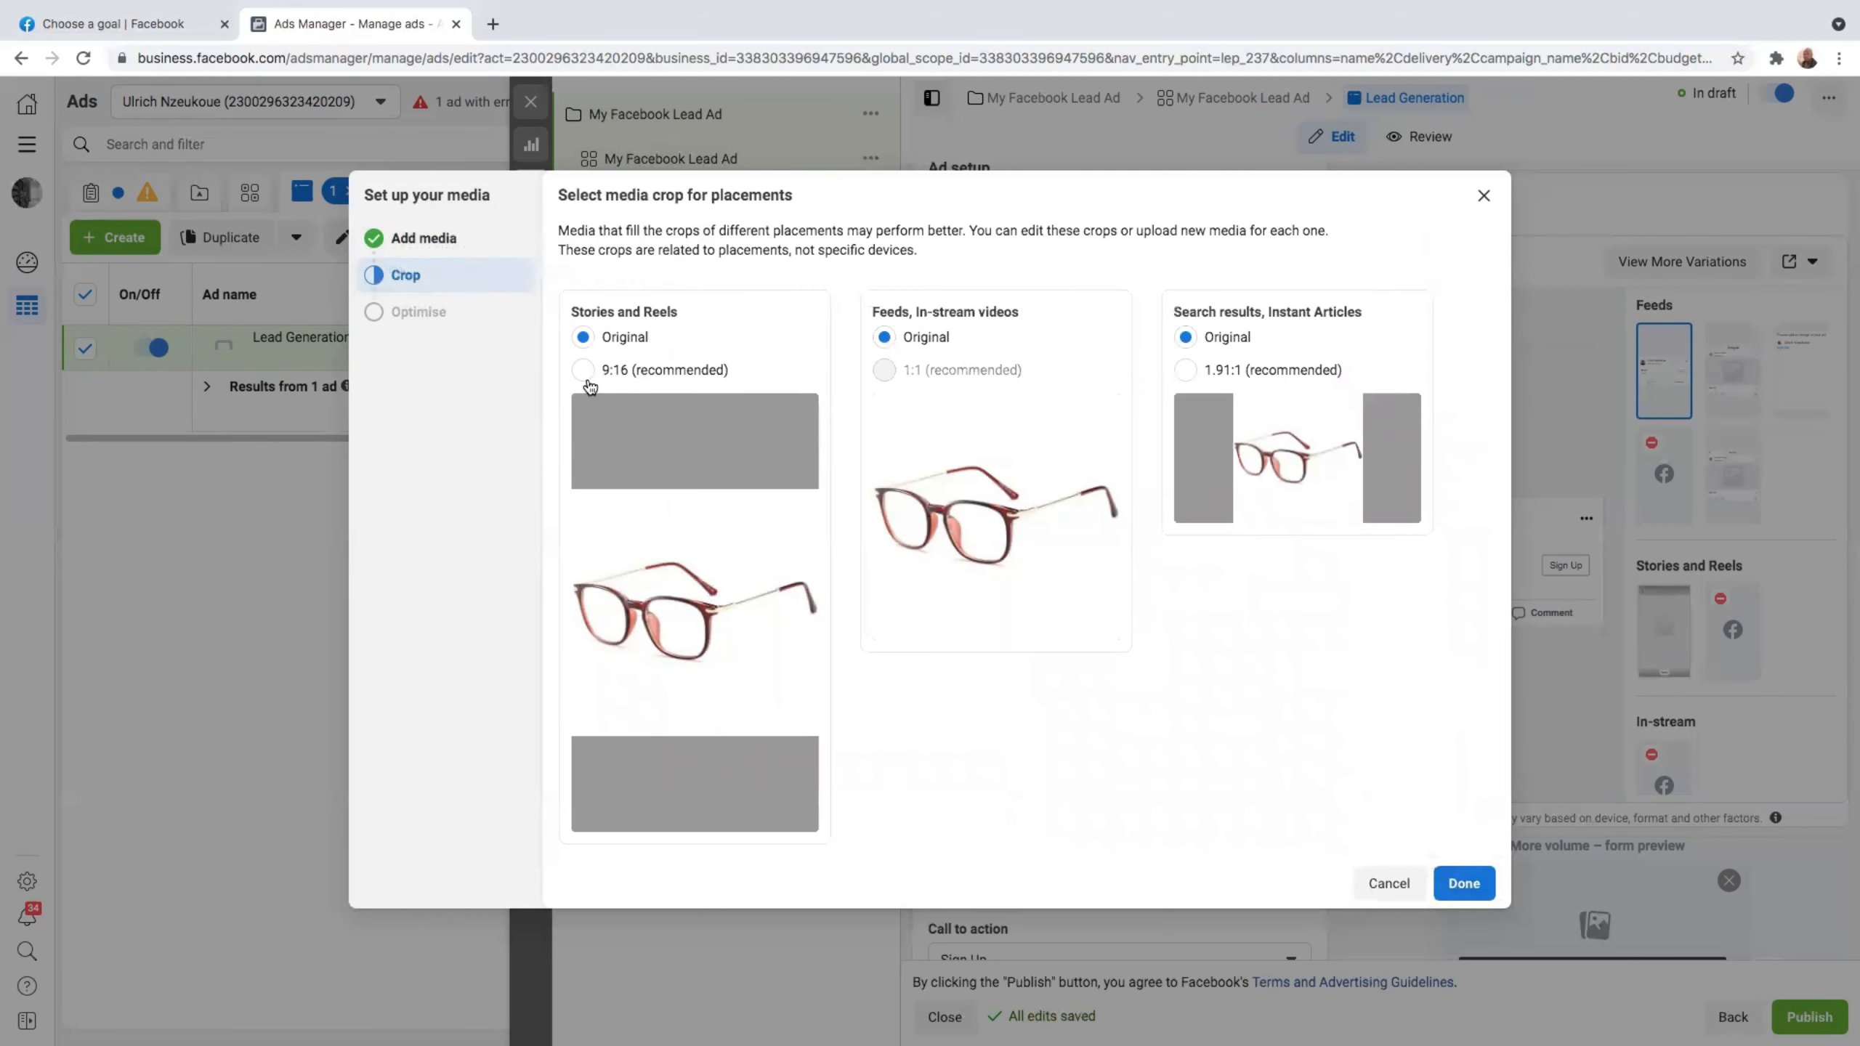
mouse_move(642, 625)
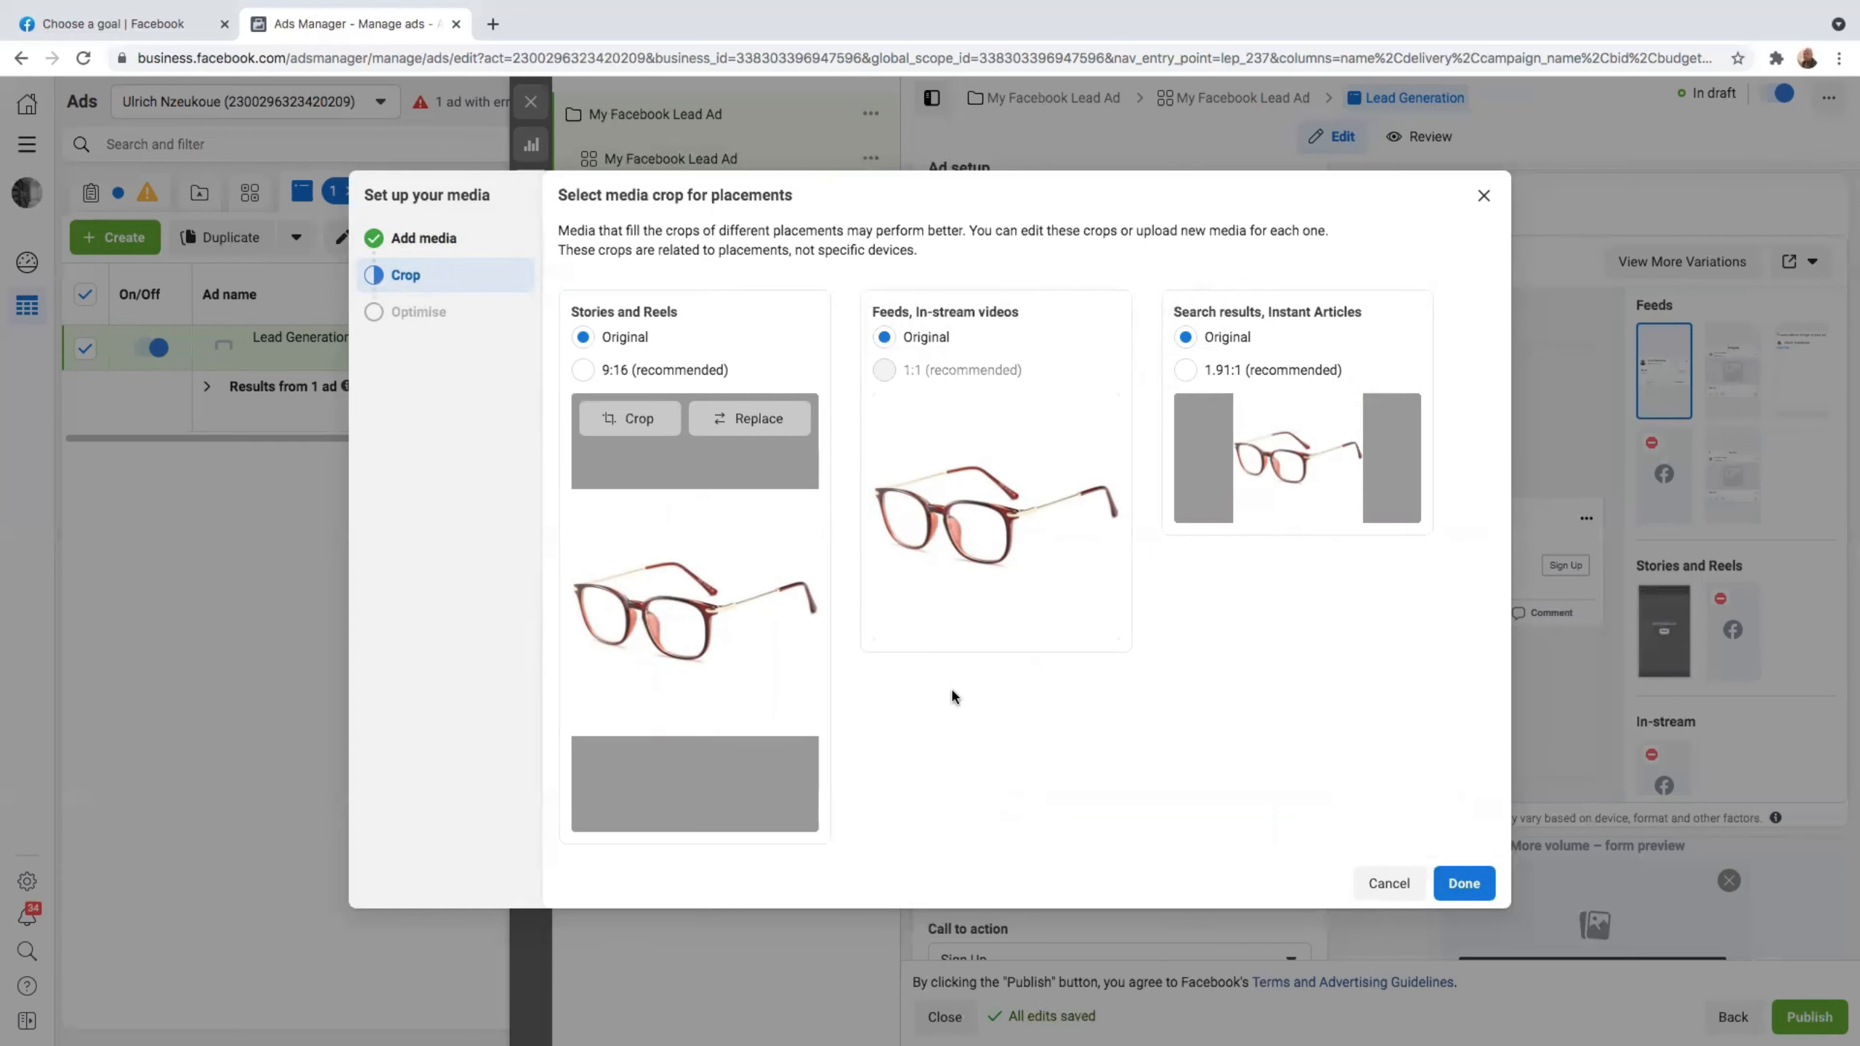
click(1465, 884)
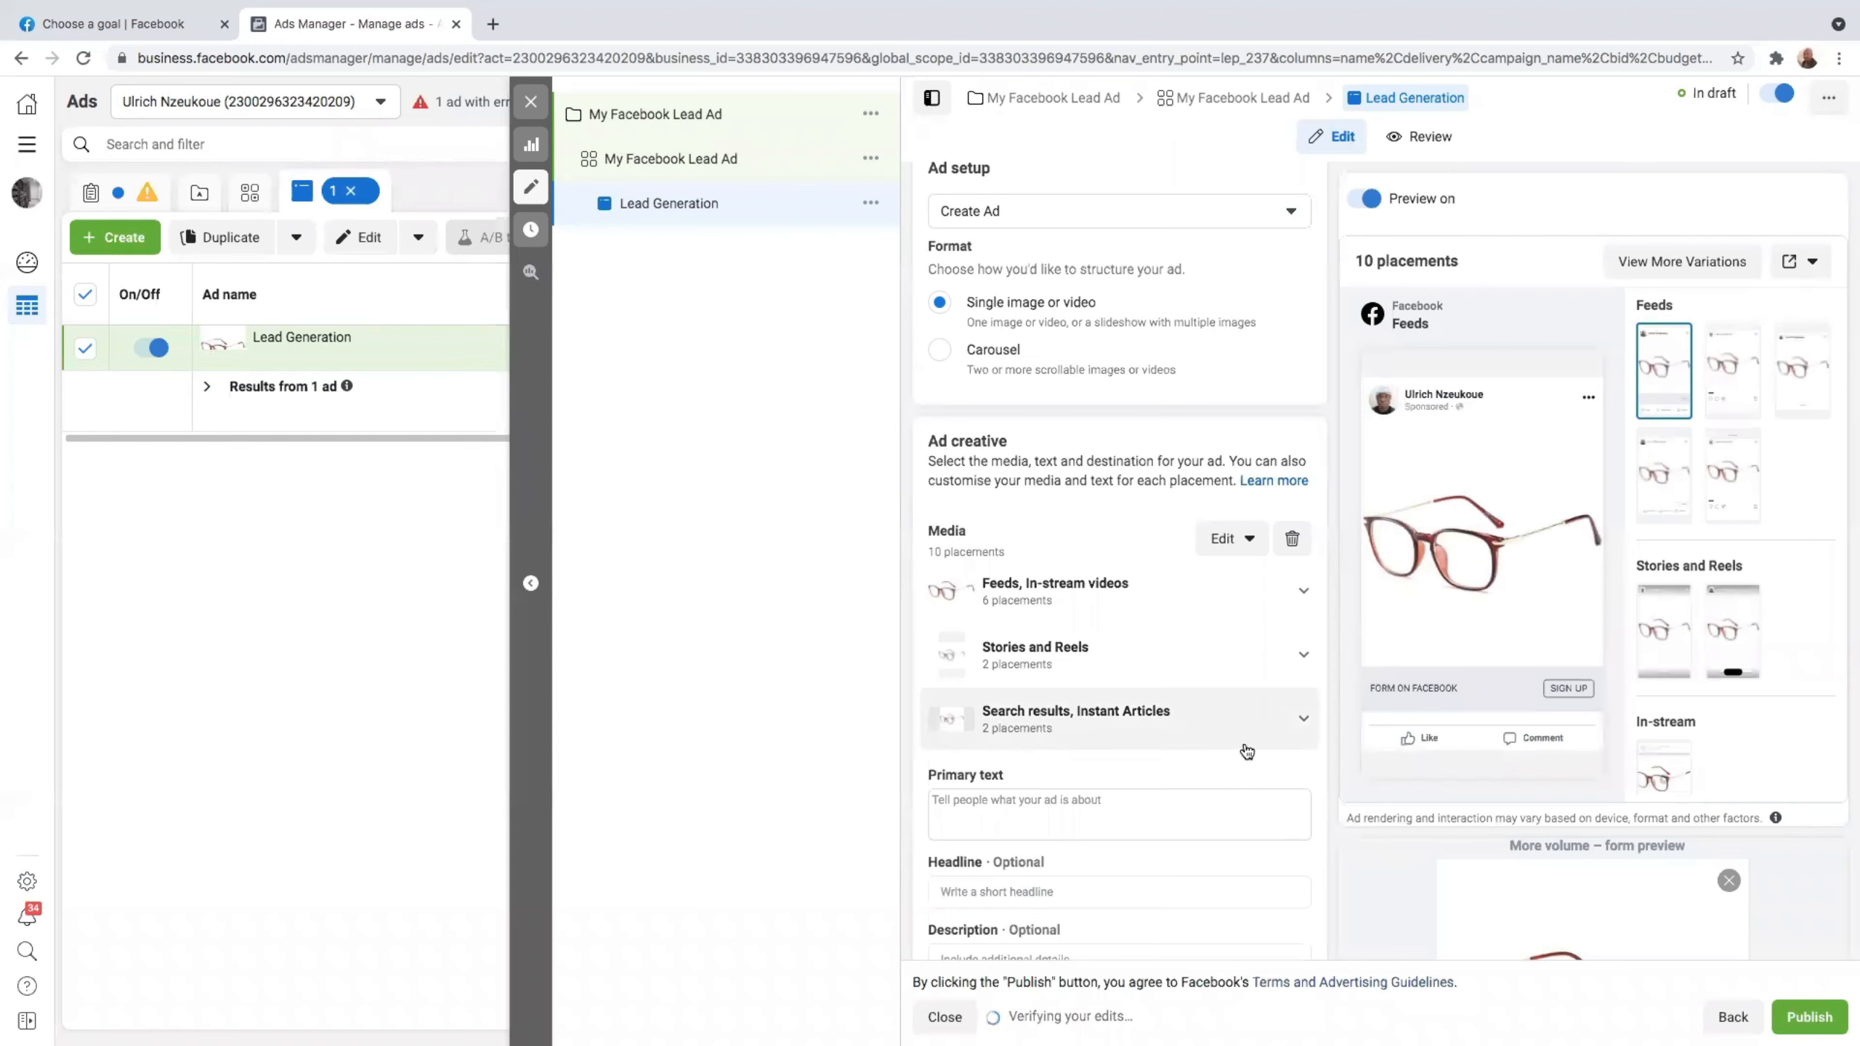
Paste the prepared ad copy beginning "Having a hard time using Facebook in your Business" as the ad's primary text.
click(983, 806)
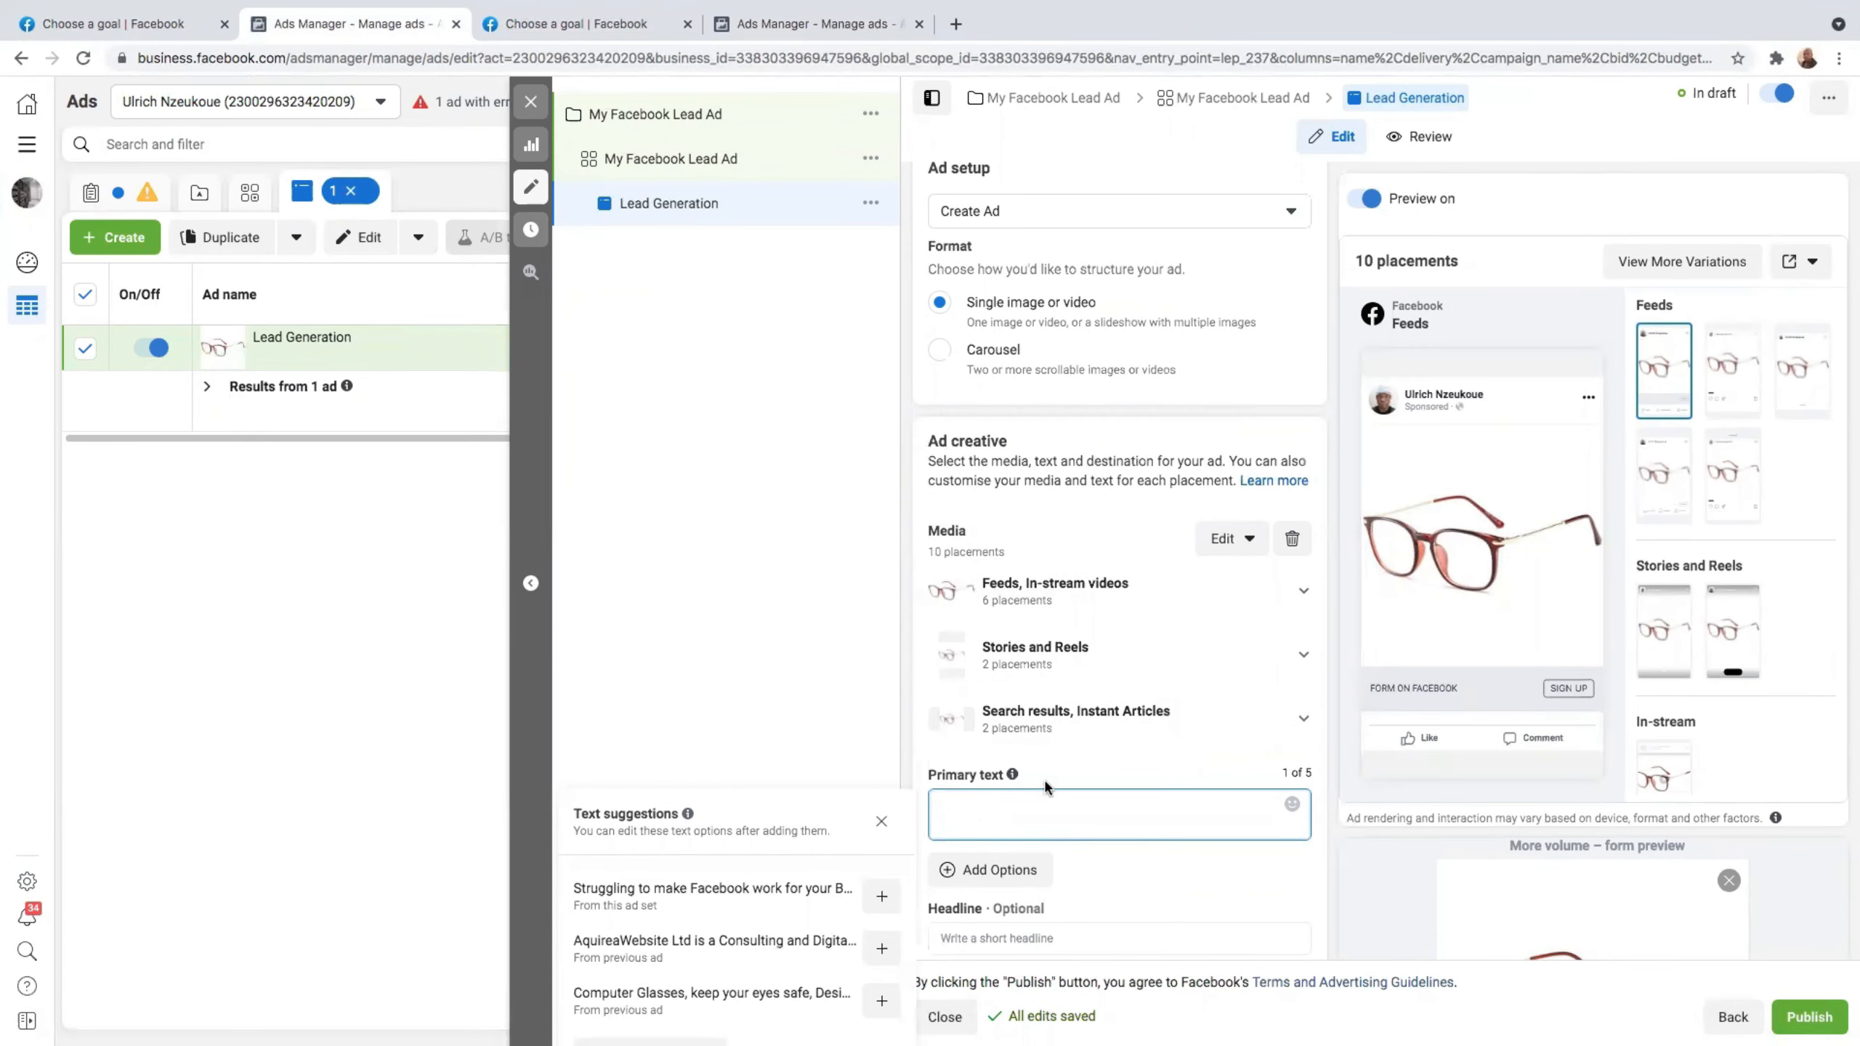
scroll(1011, 755, down, 2)
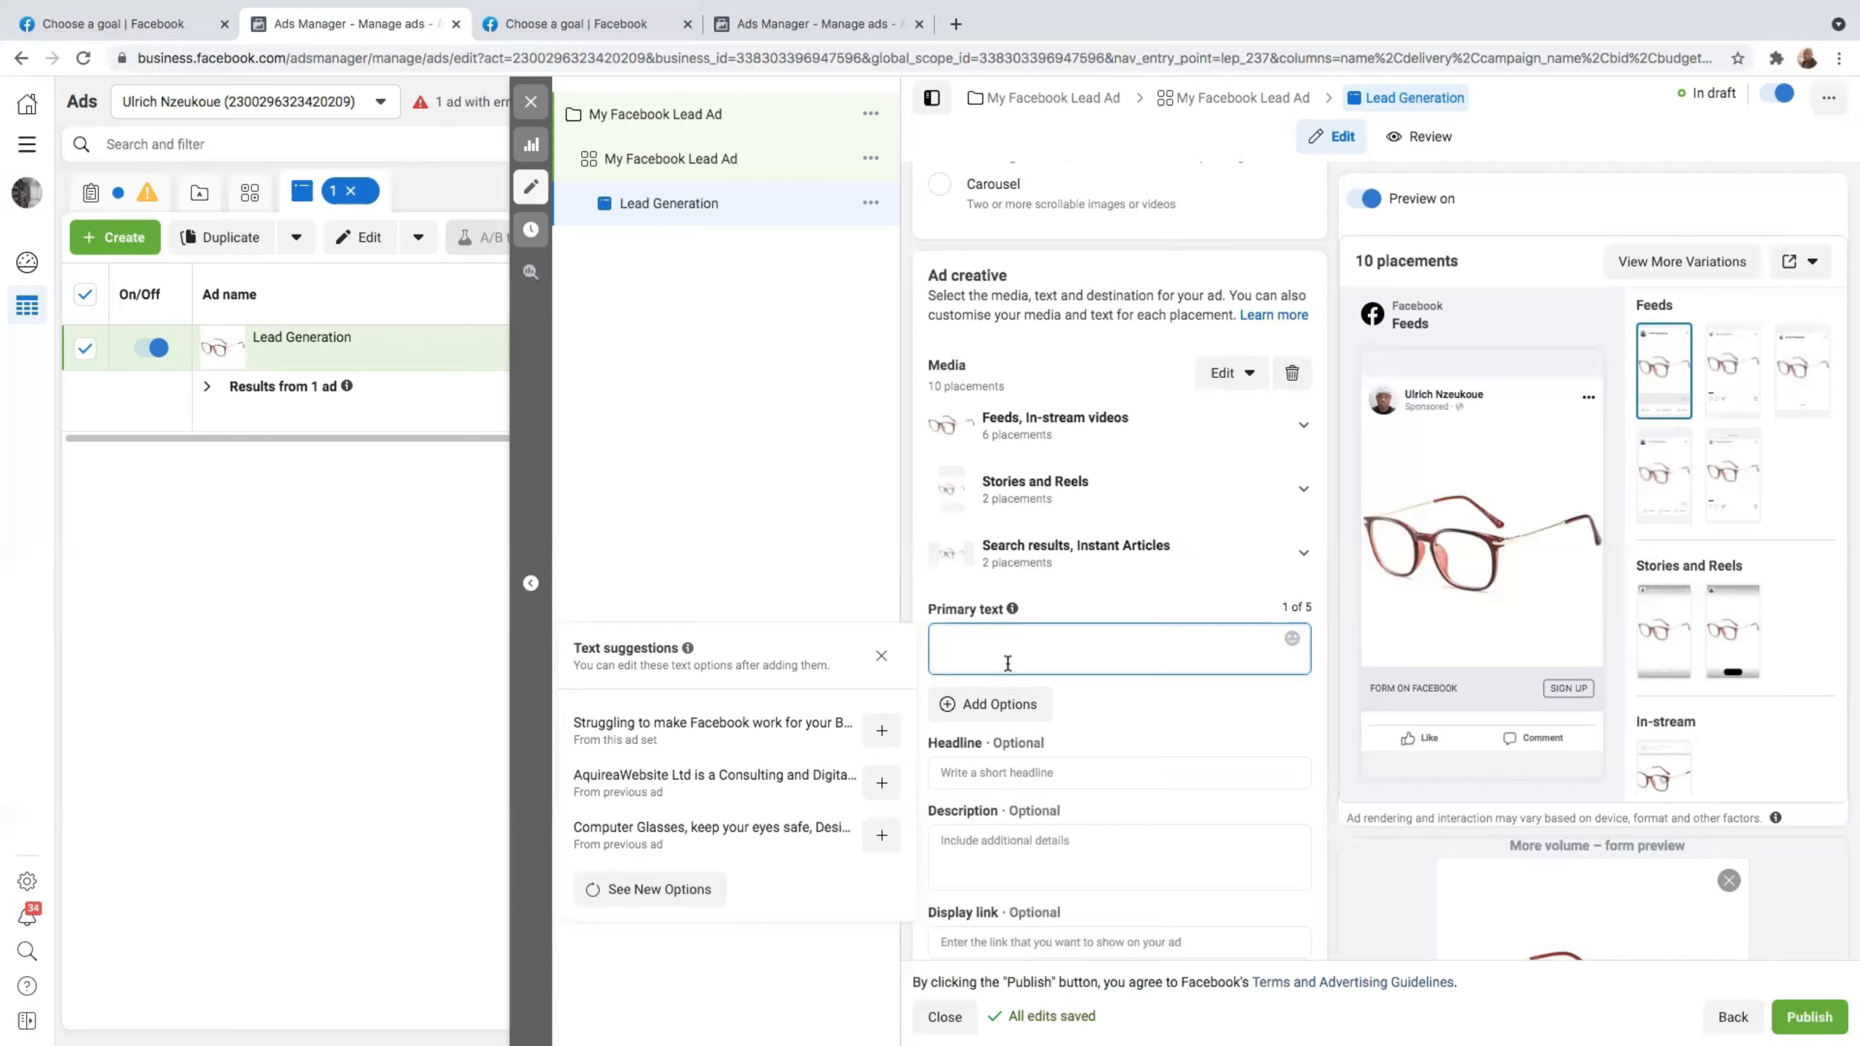
right_click(935, 637)
click(996, 762)
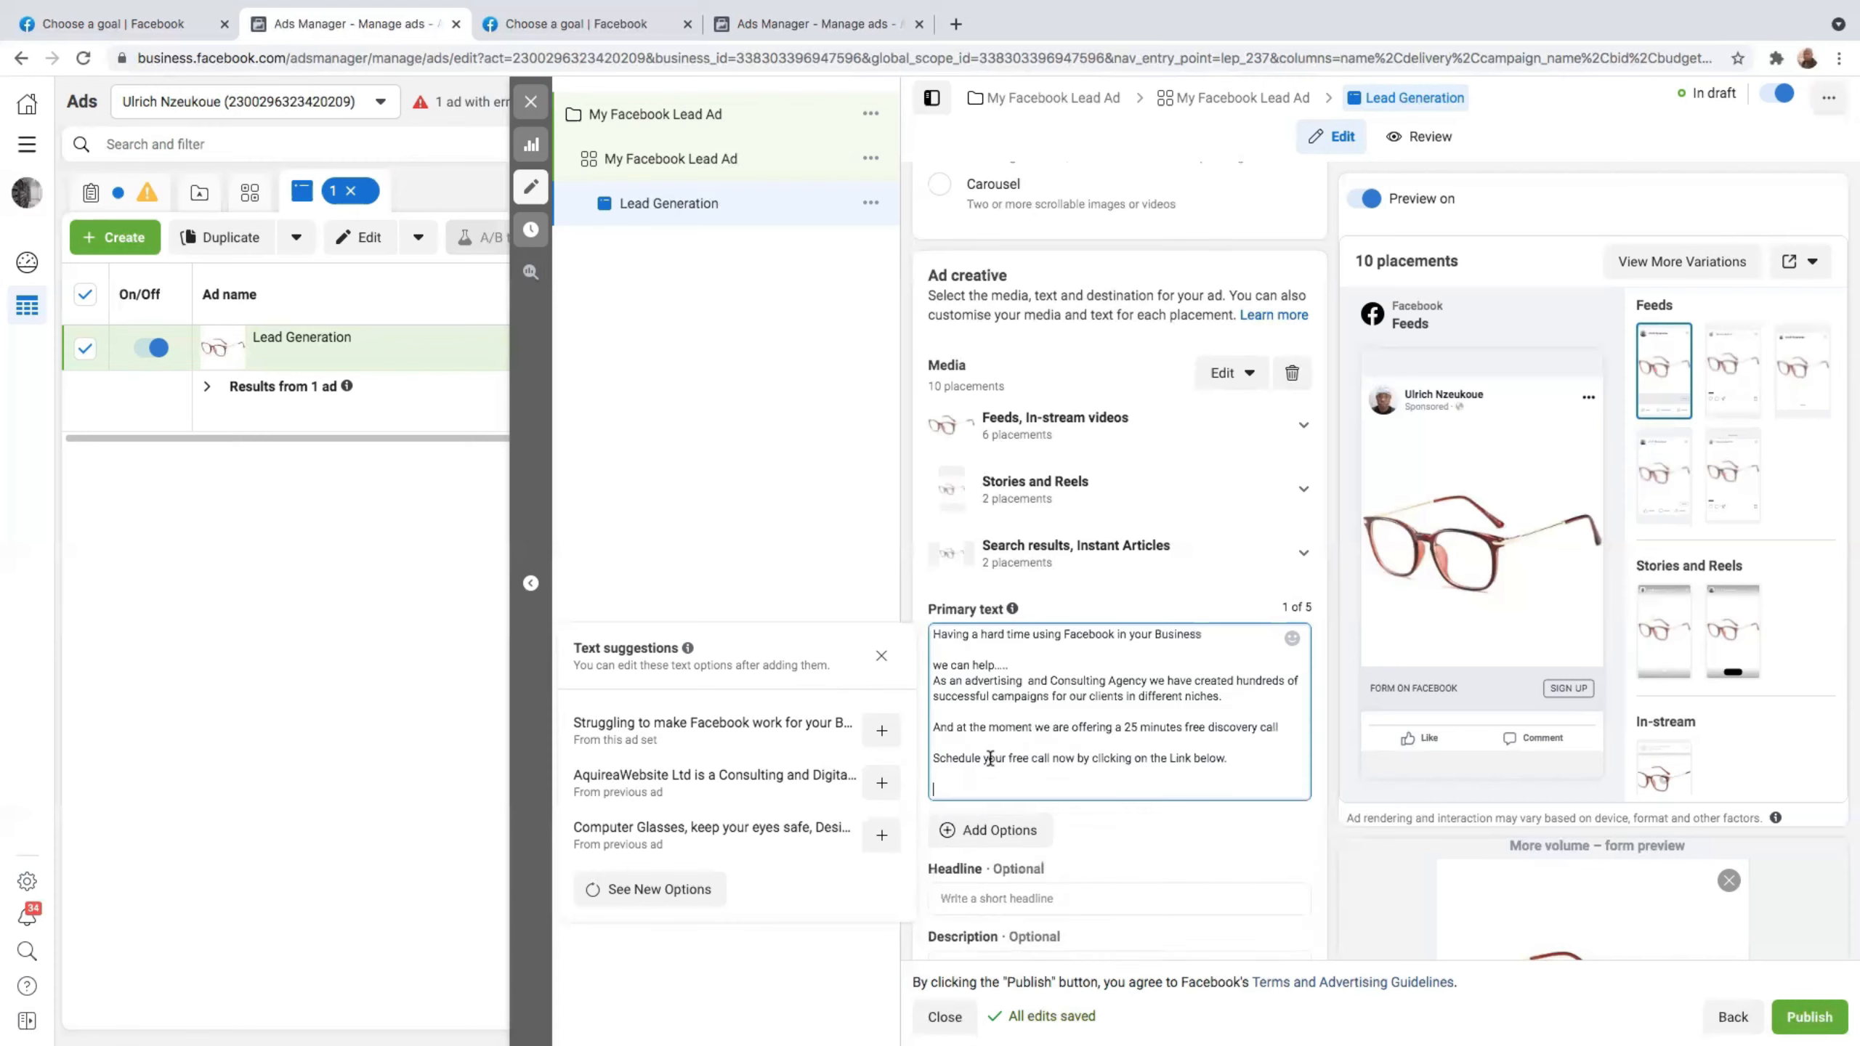